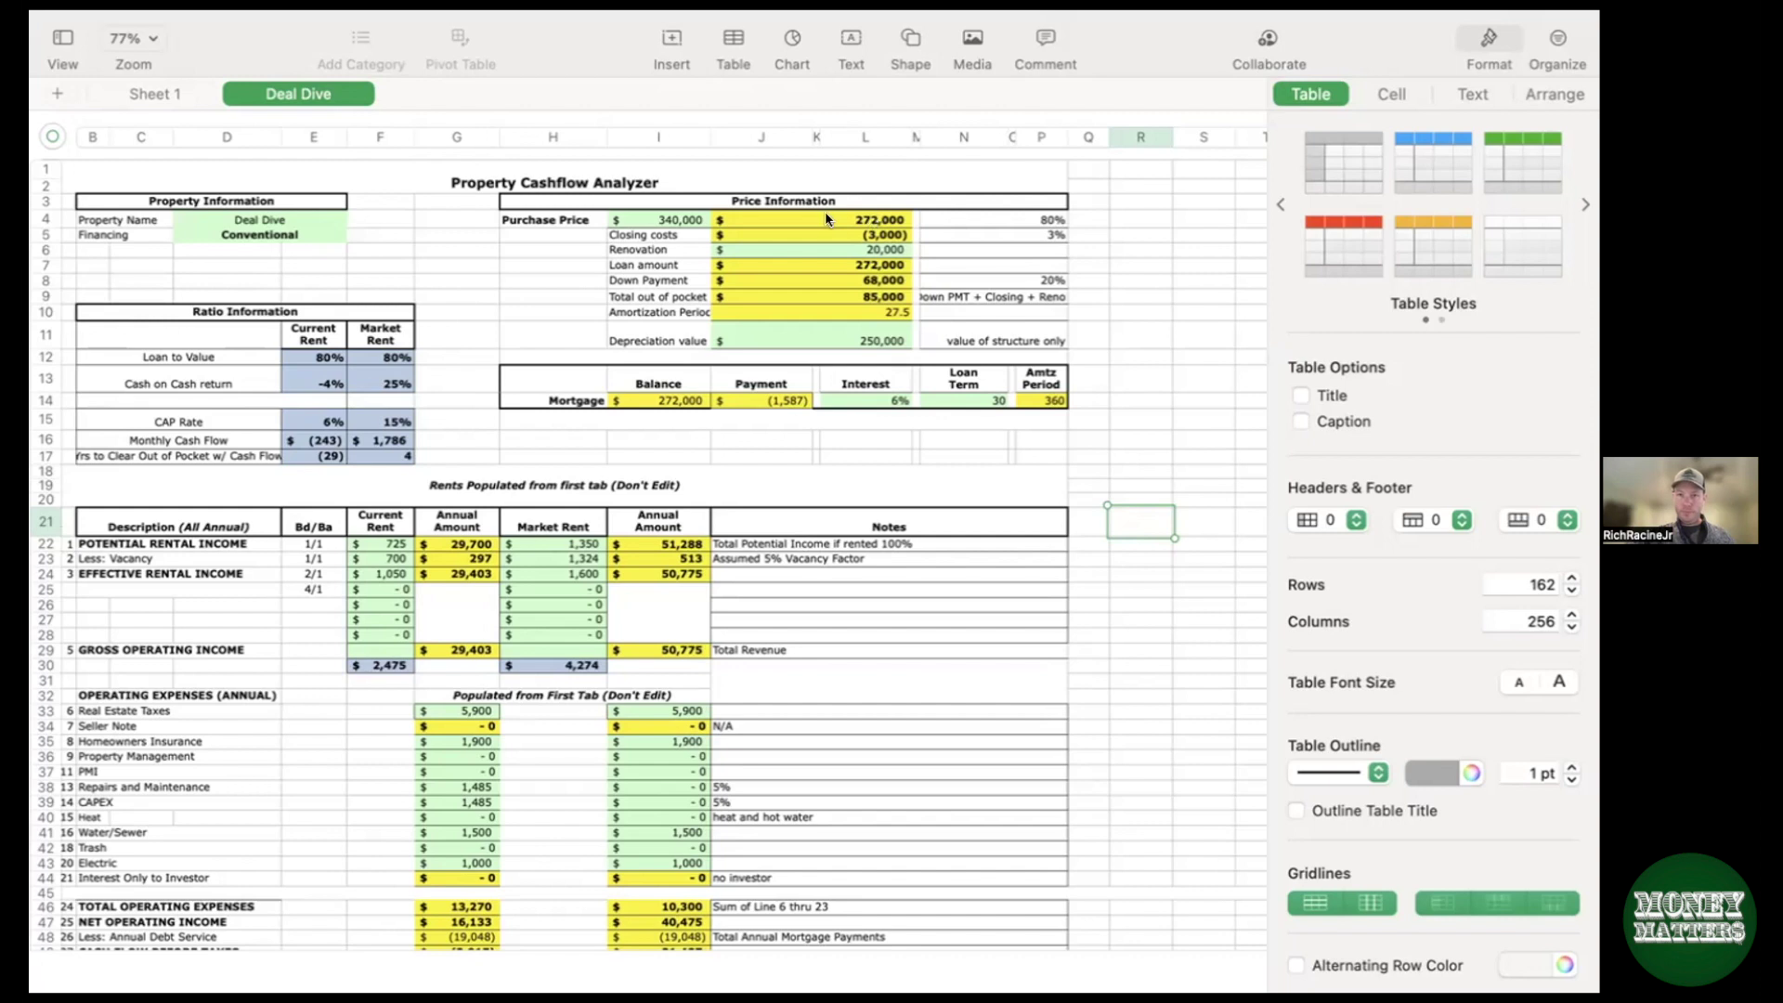
# Step: Inspect the loan formula beside the purchase price, the closing costs, the renovation amount and the mortgage interest rate
pyautogui.click(877, 221)
pyautogui.press('Tab')
pyautogui.click(871, 213)
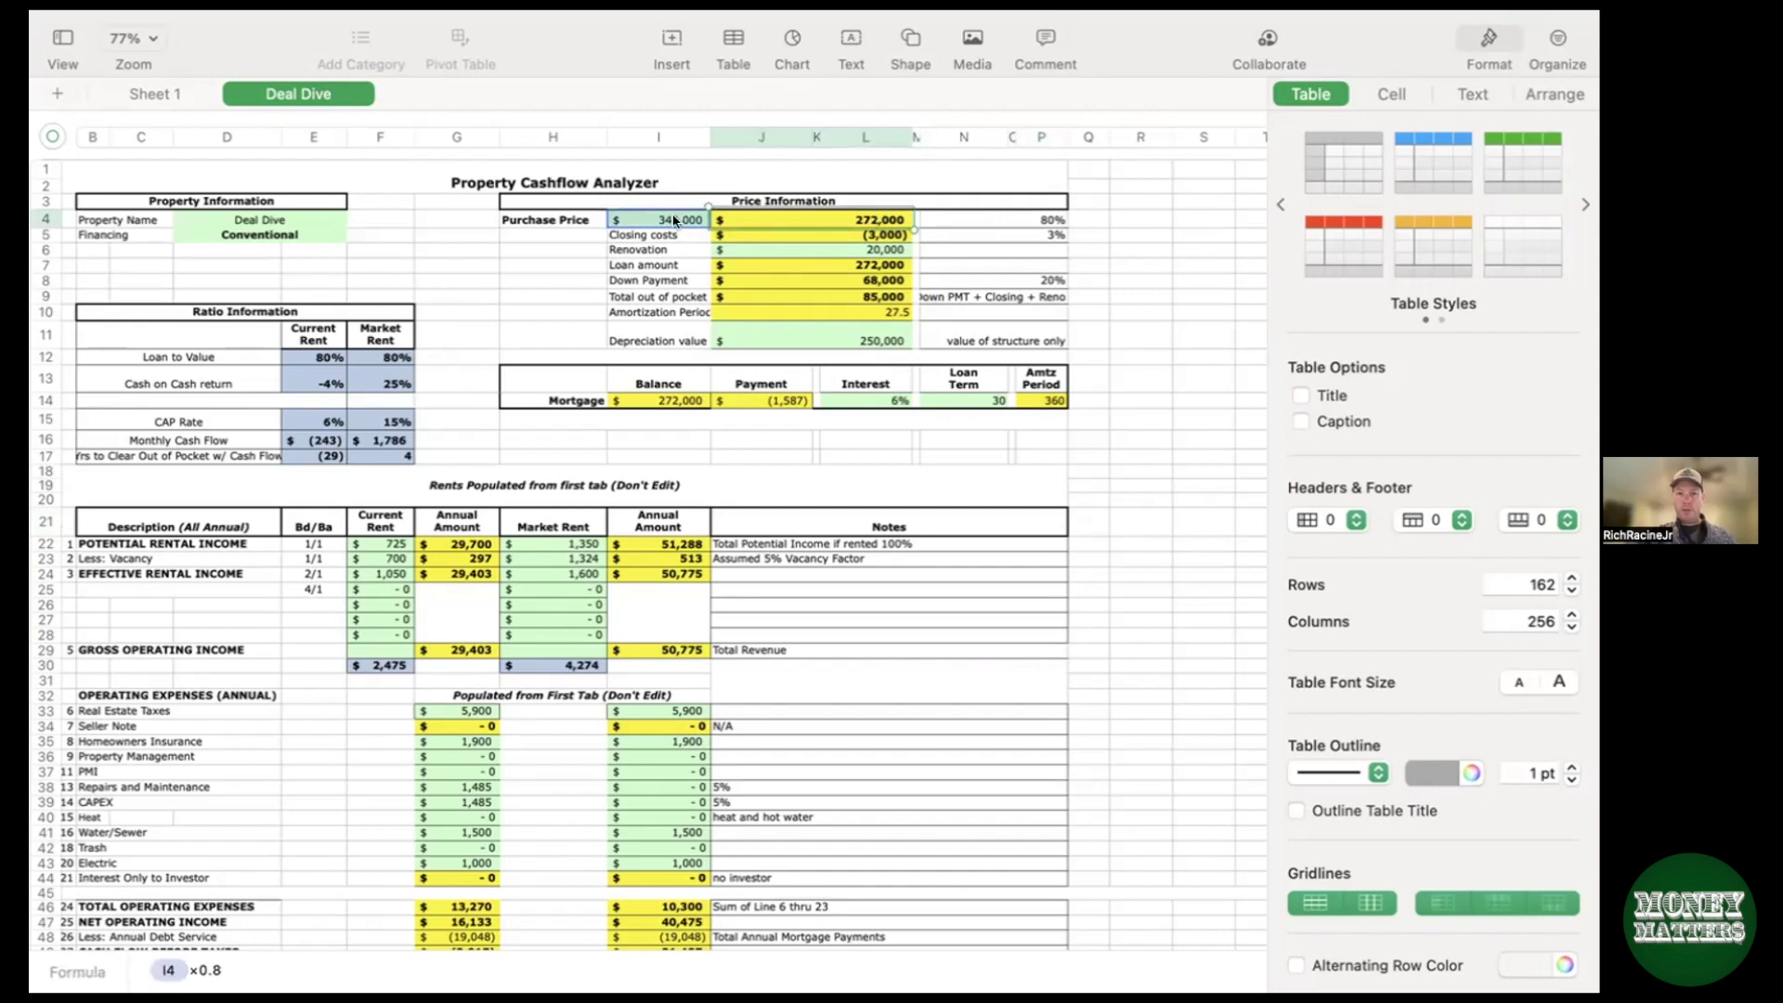
pyautogui.click(879, 238)
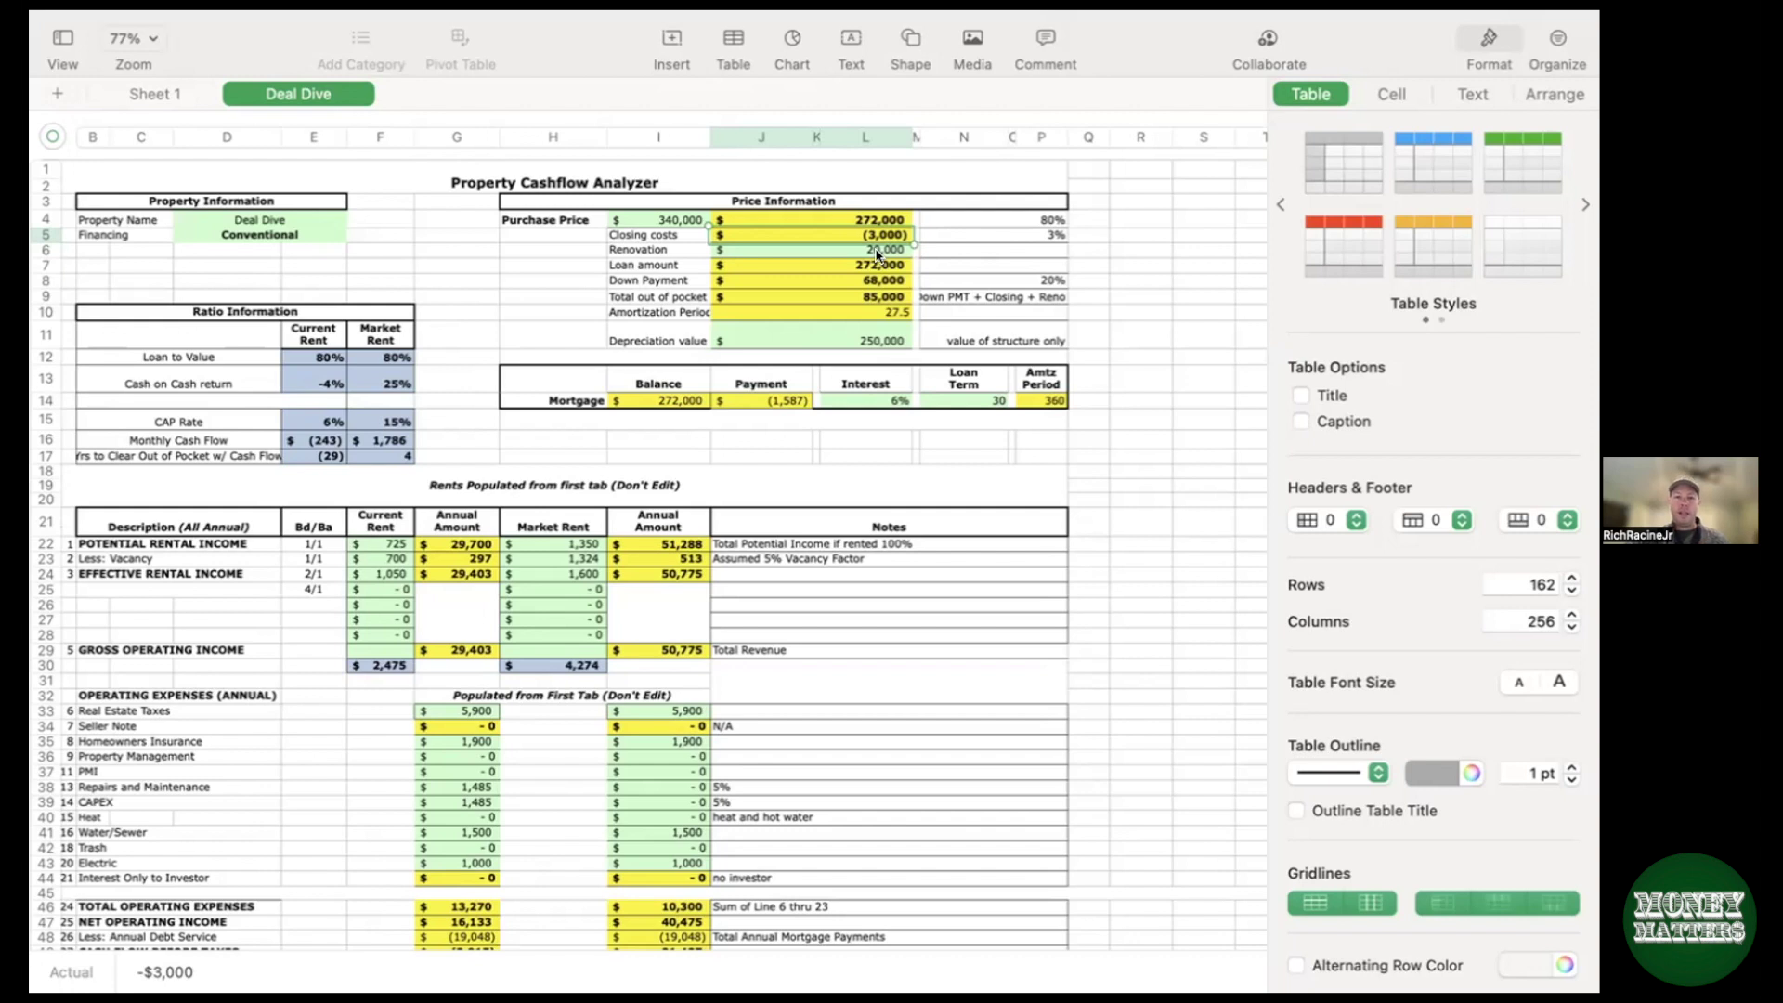
pyautogui.click(872, 251)
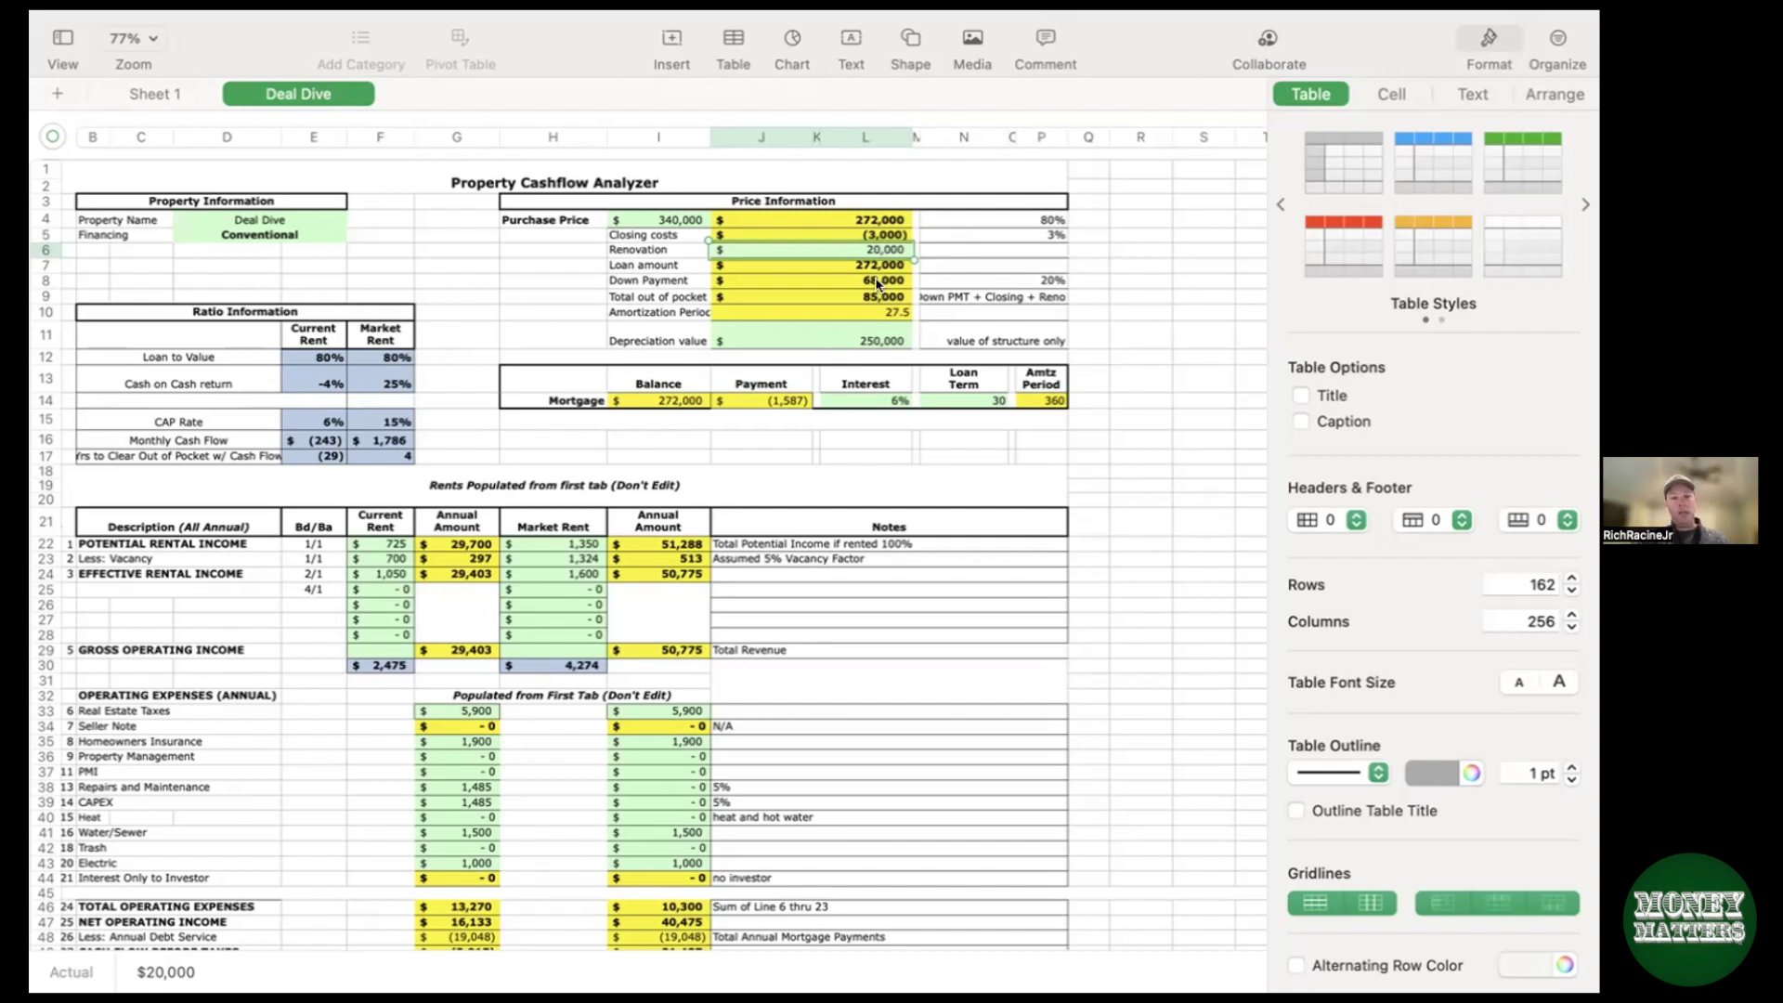
pyautogui.click(892, 399)
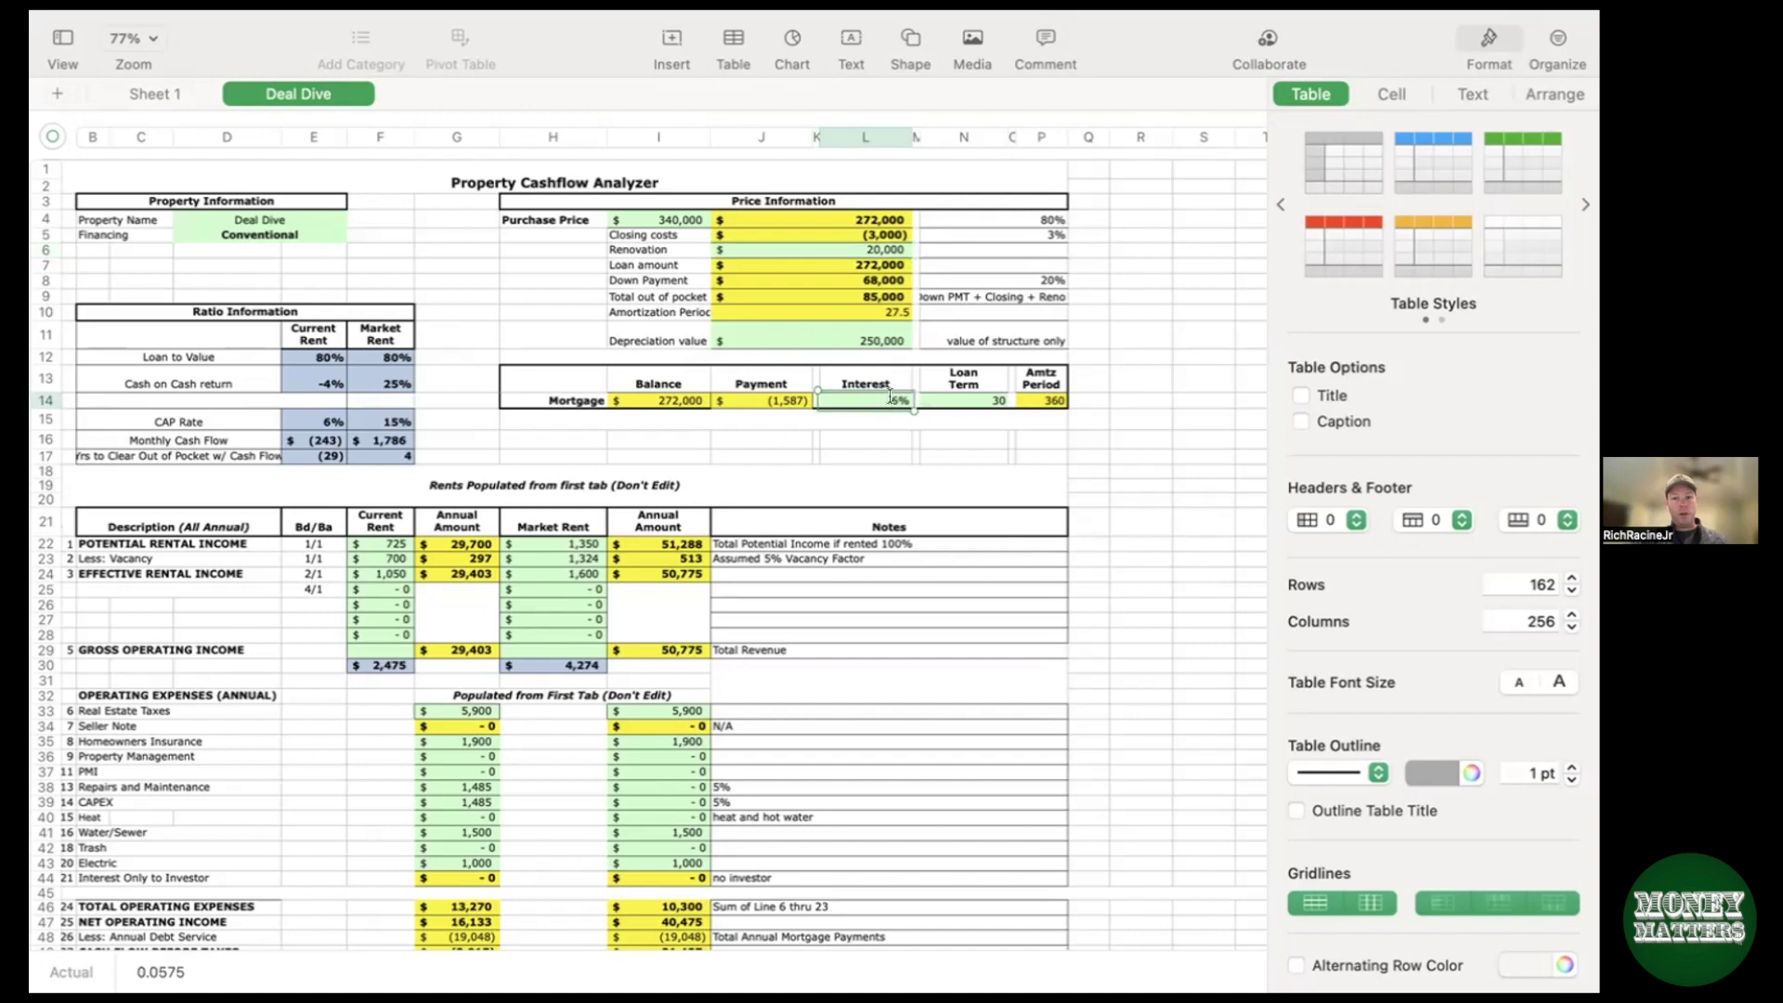
pyautogui.click(878, 441)
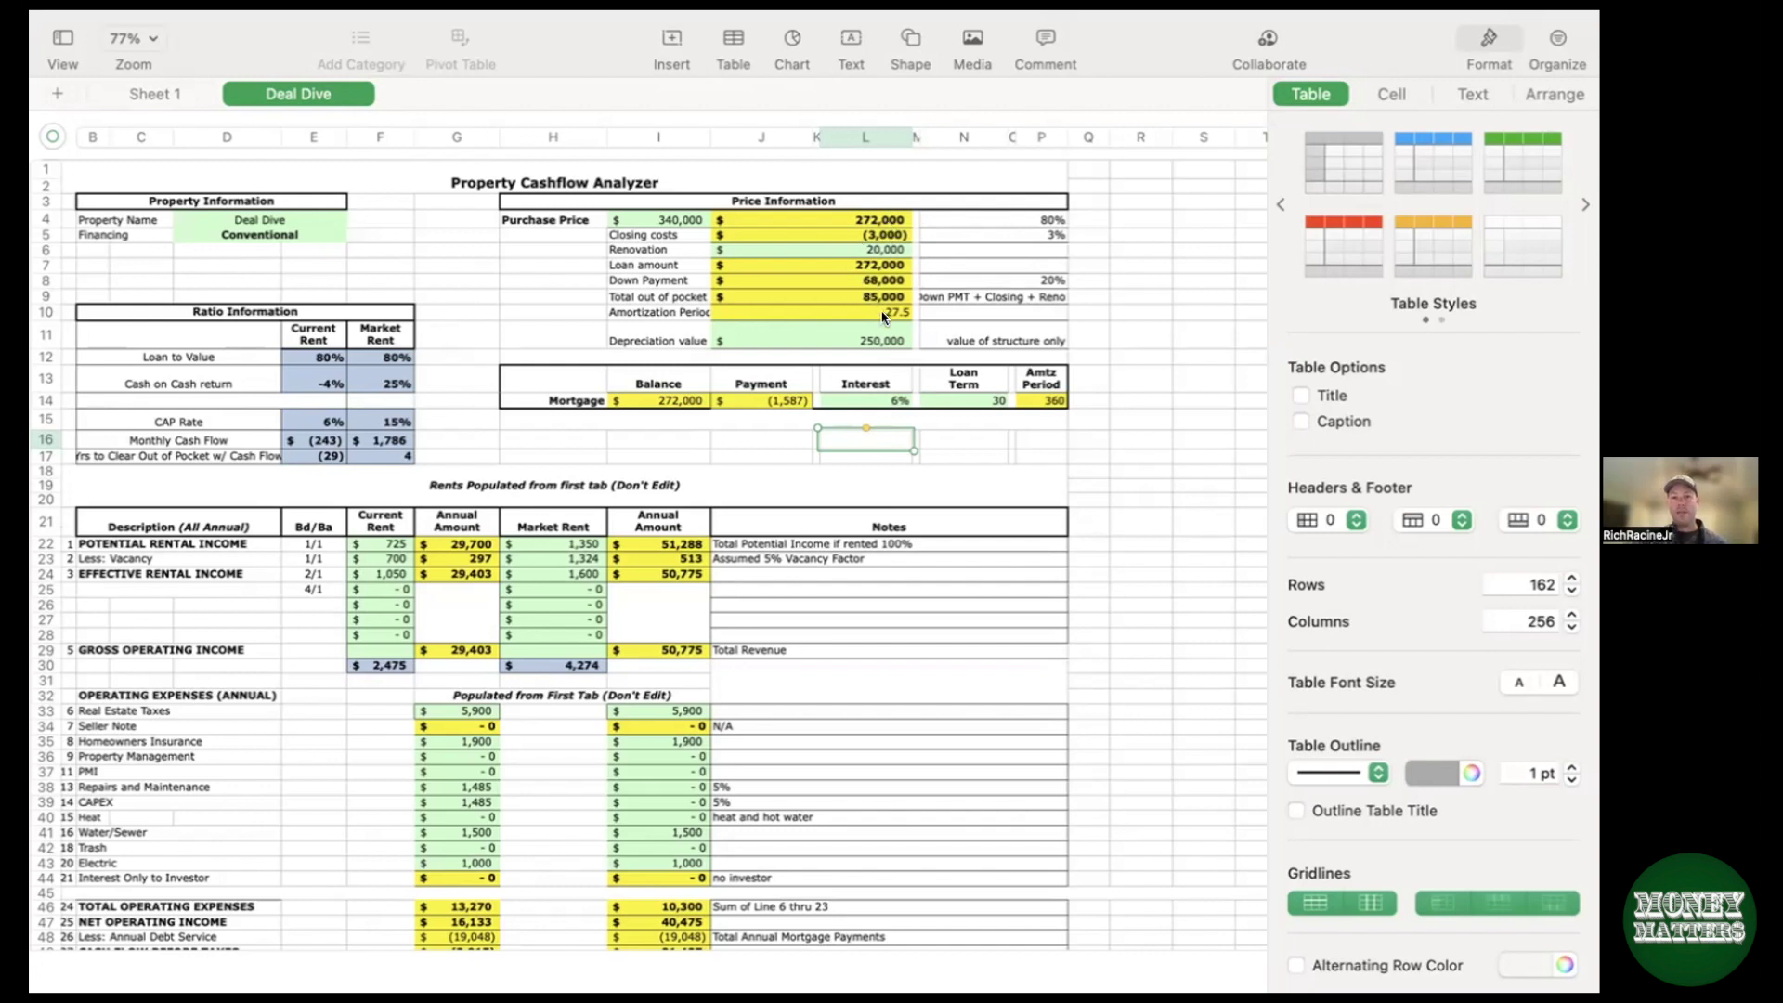
# Step: Set the renovation cost in the price information to 0
pyautogui.click(878, 252)
pyautogui.write('0')
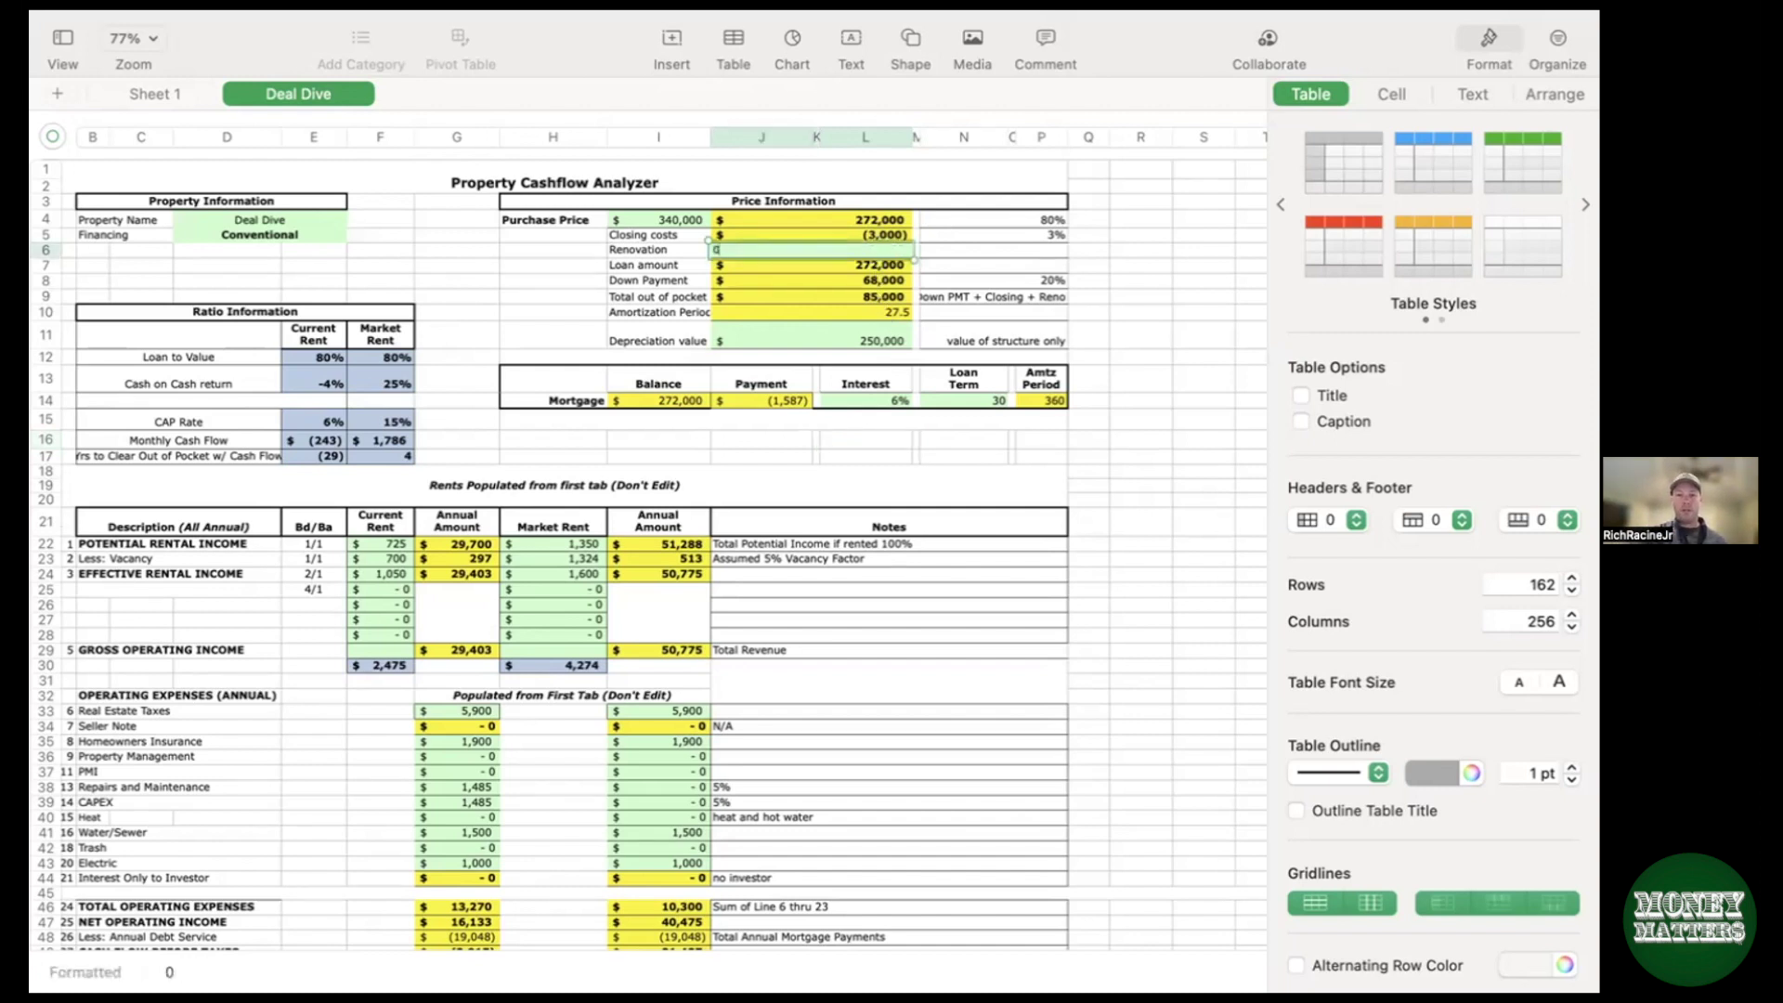
pyautogui.click(1191, 310)
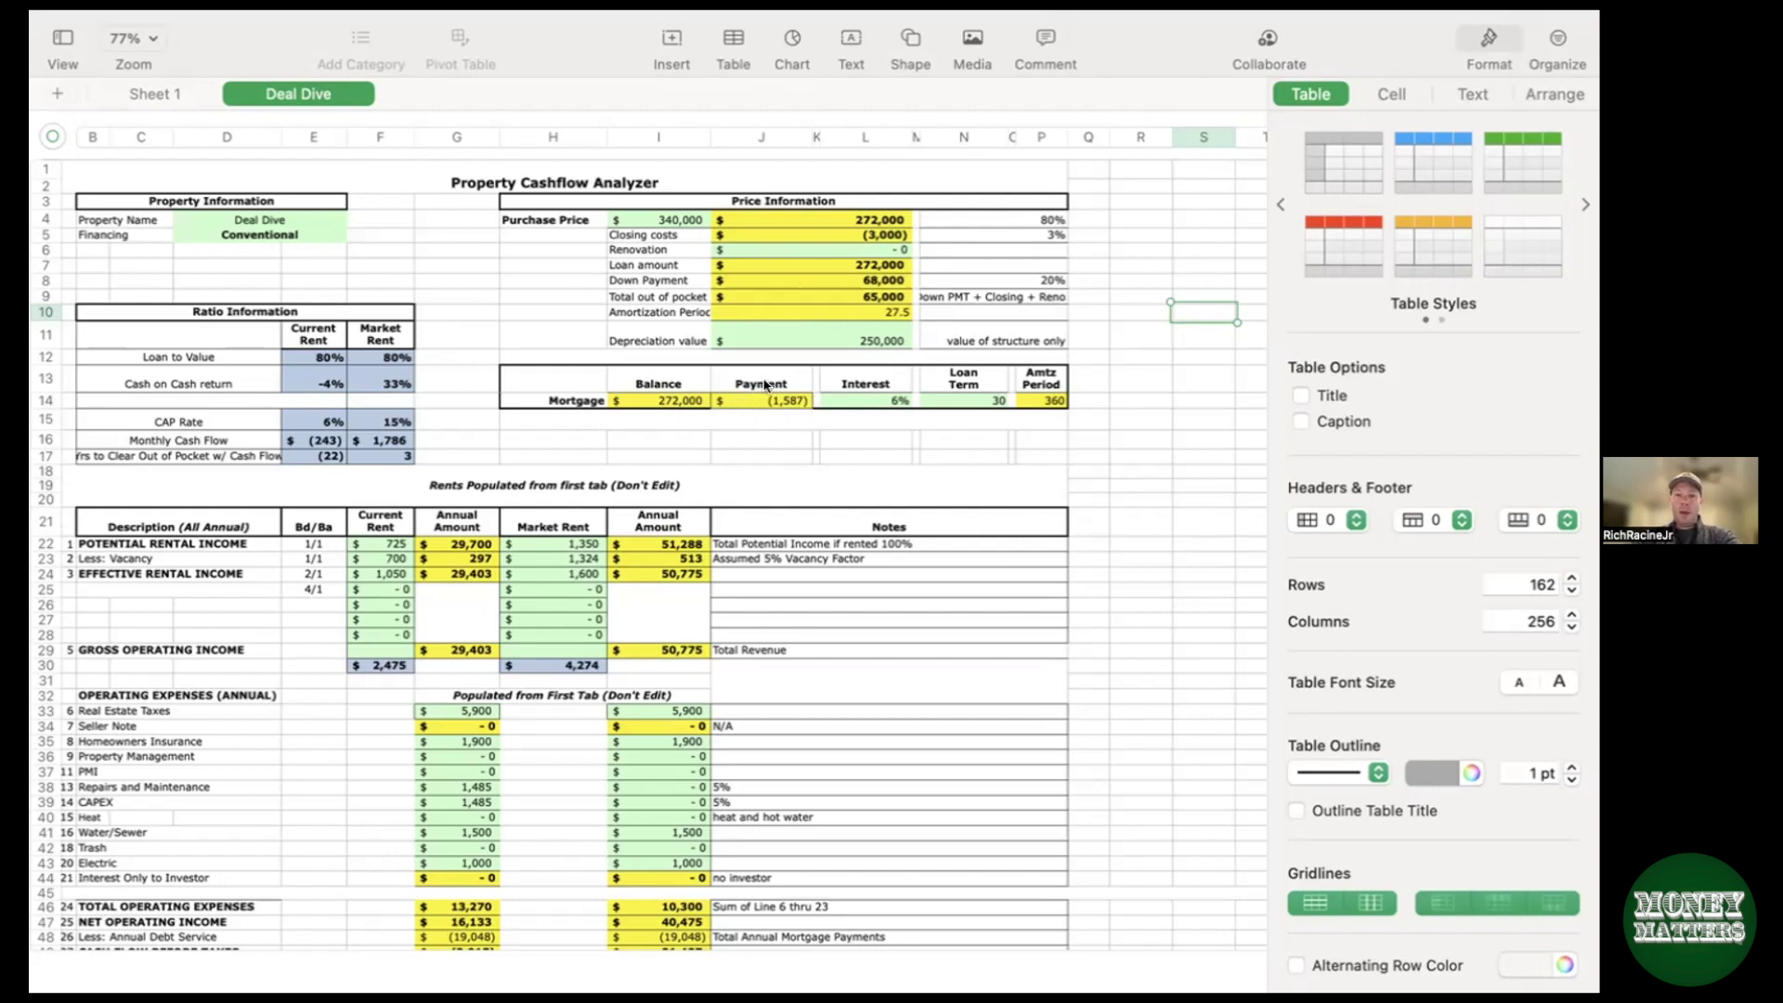
# Step: Set the mortgage interest rate to 7.75%
pyautogui.click(885, 402)
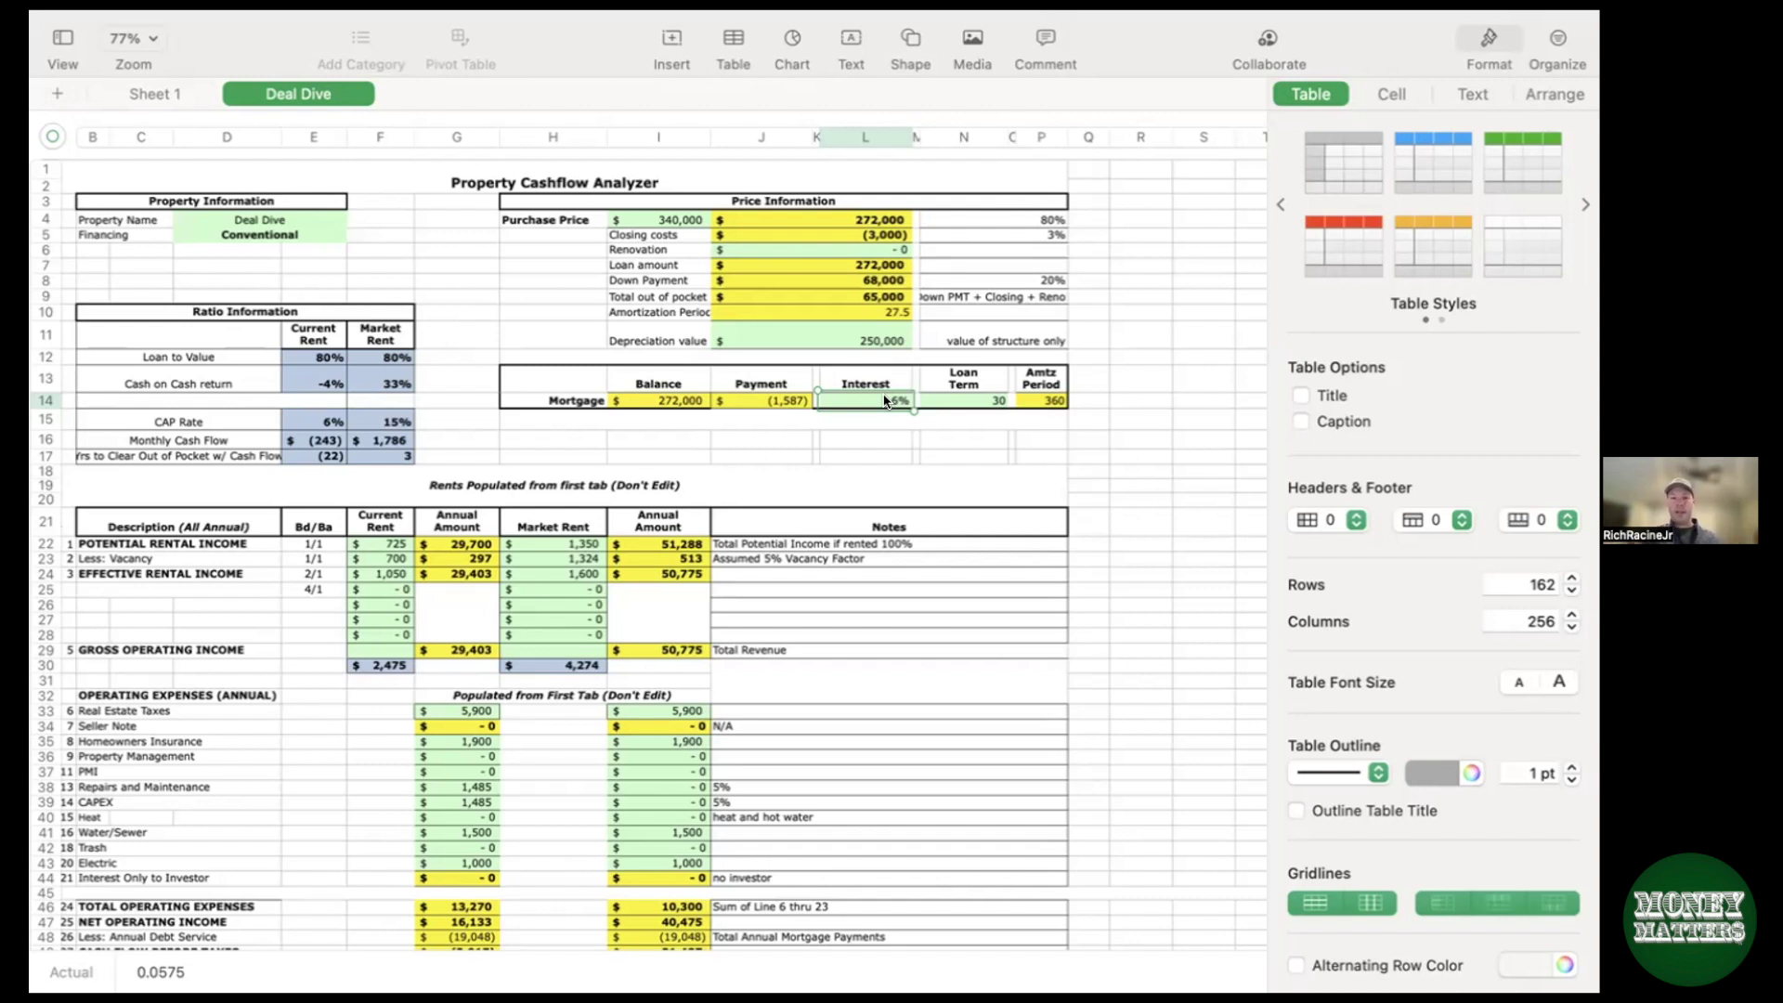
pyautogui.click(894, 399)
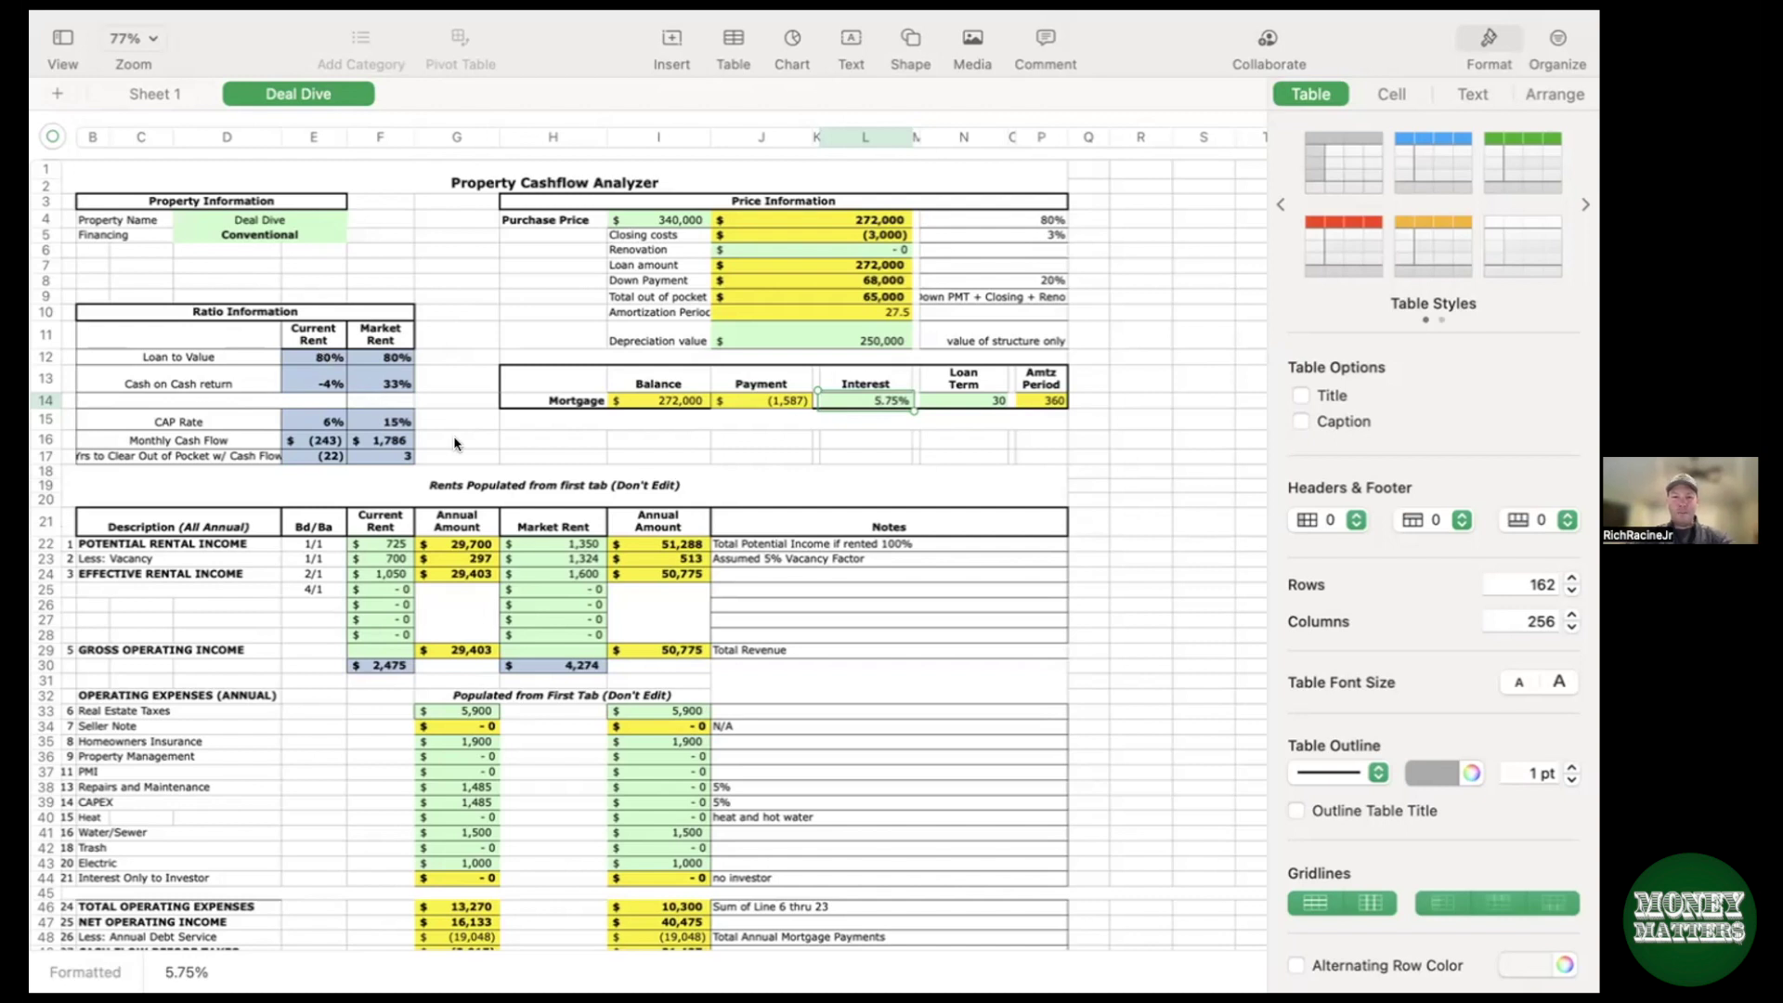
pyautogui.write('7.75')
pyautogui.click(817, 471)
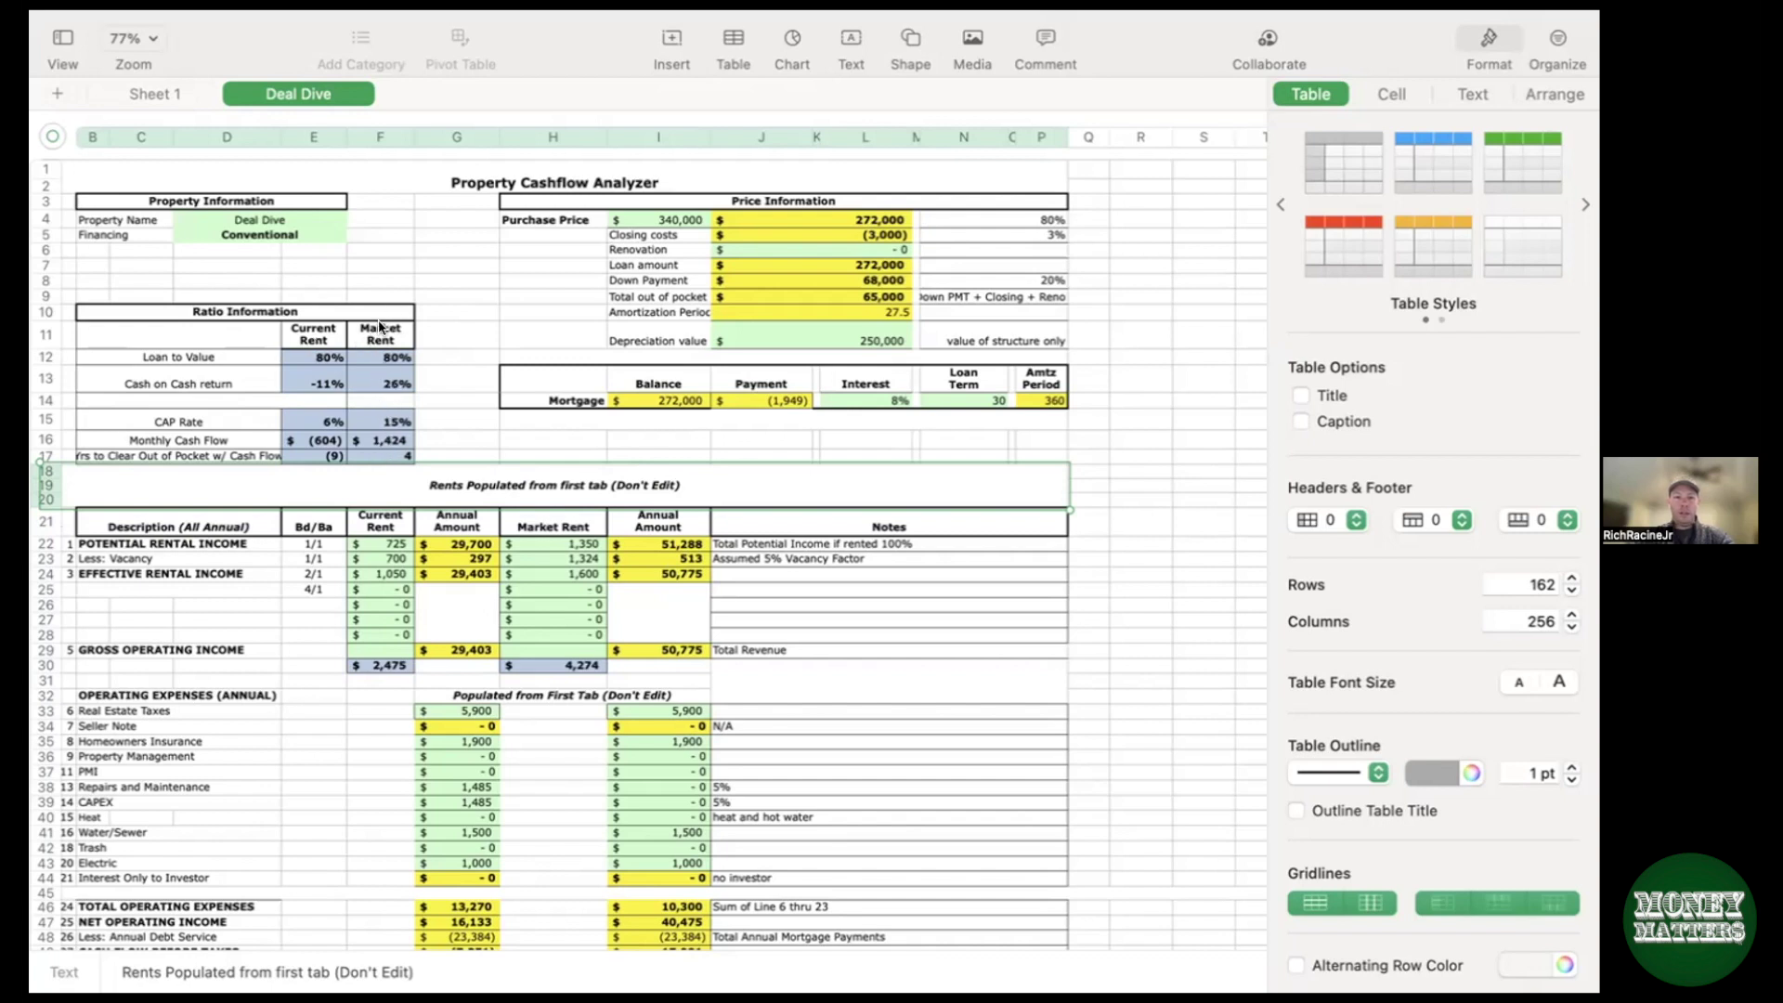
# Step: Restore the mortgage interest rate to 5.75%
pyautogui.click(891, 401)
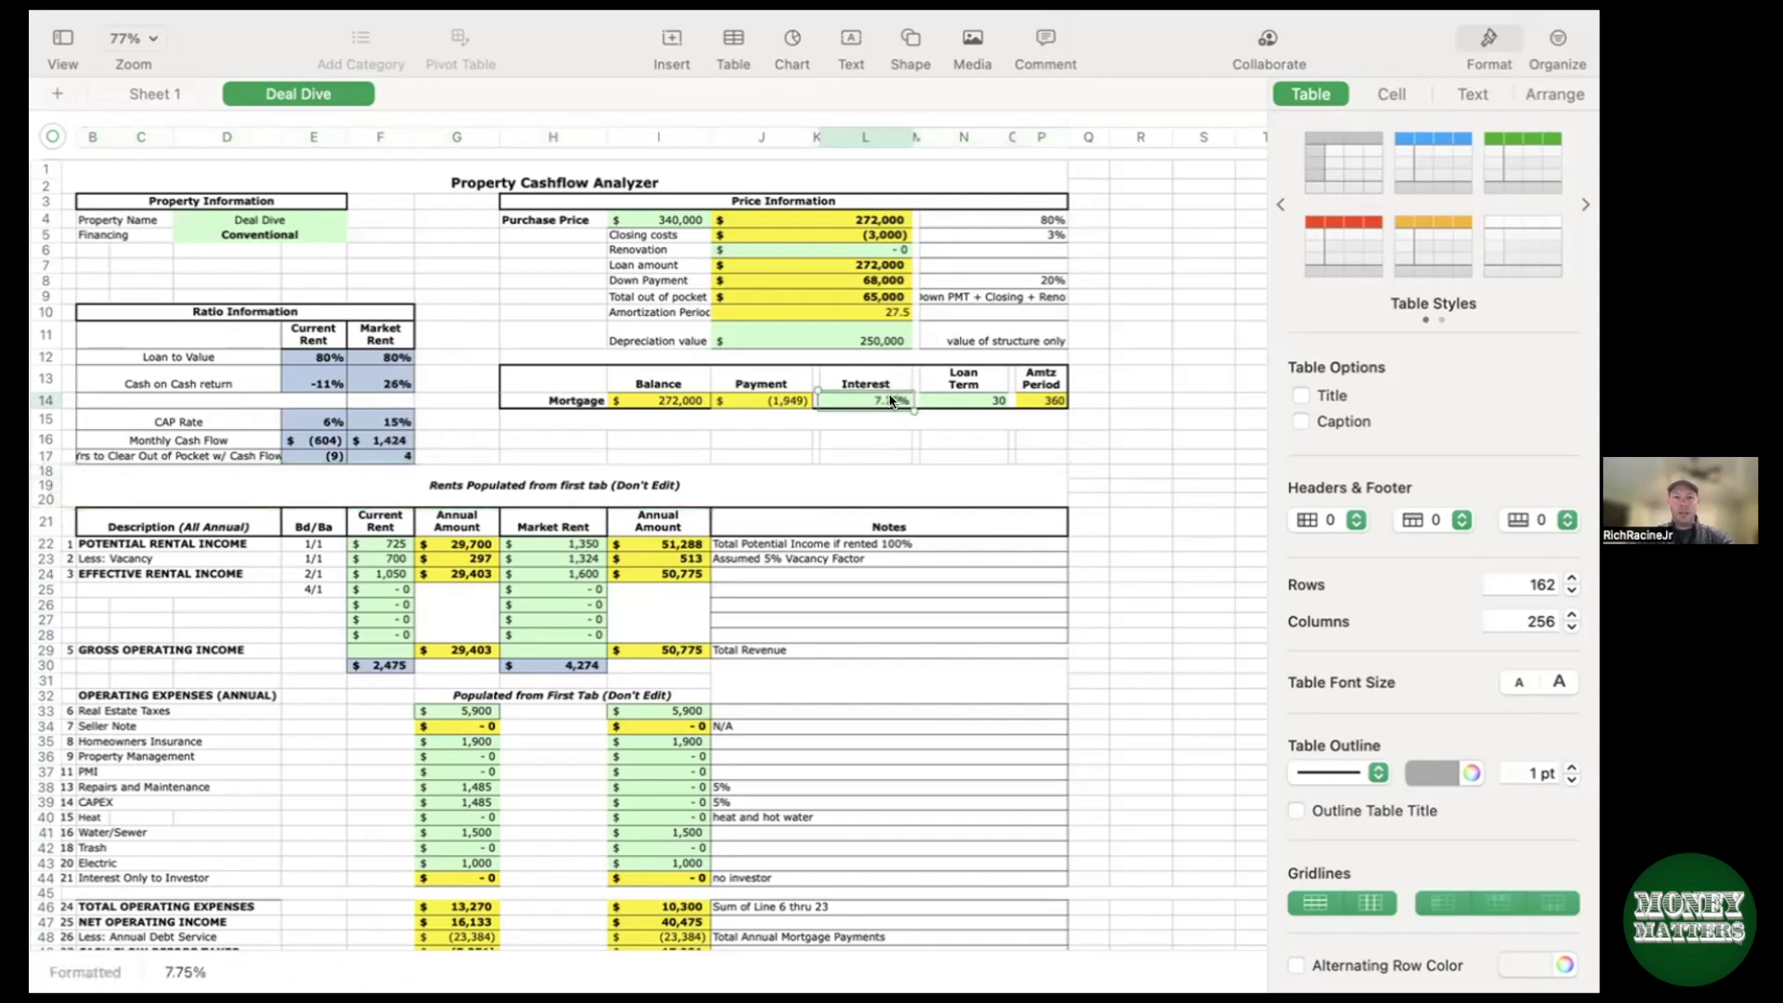
pyautogui.write('6')
pyautogui.click(879, 498)
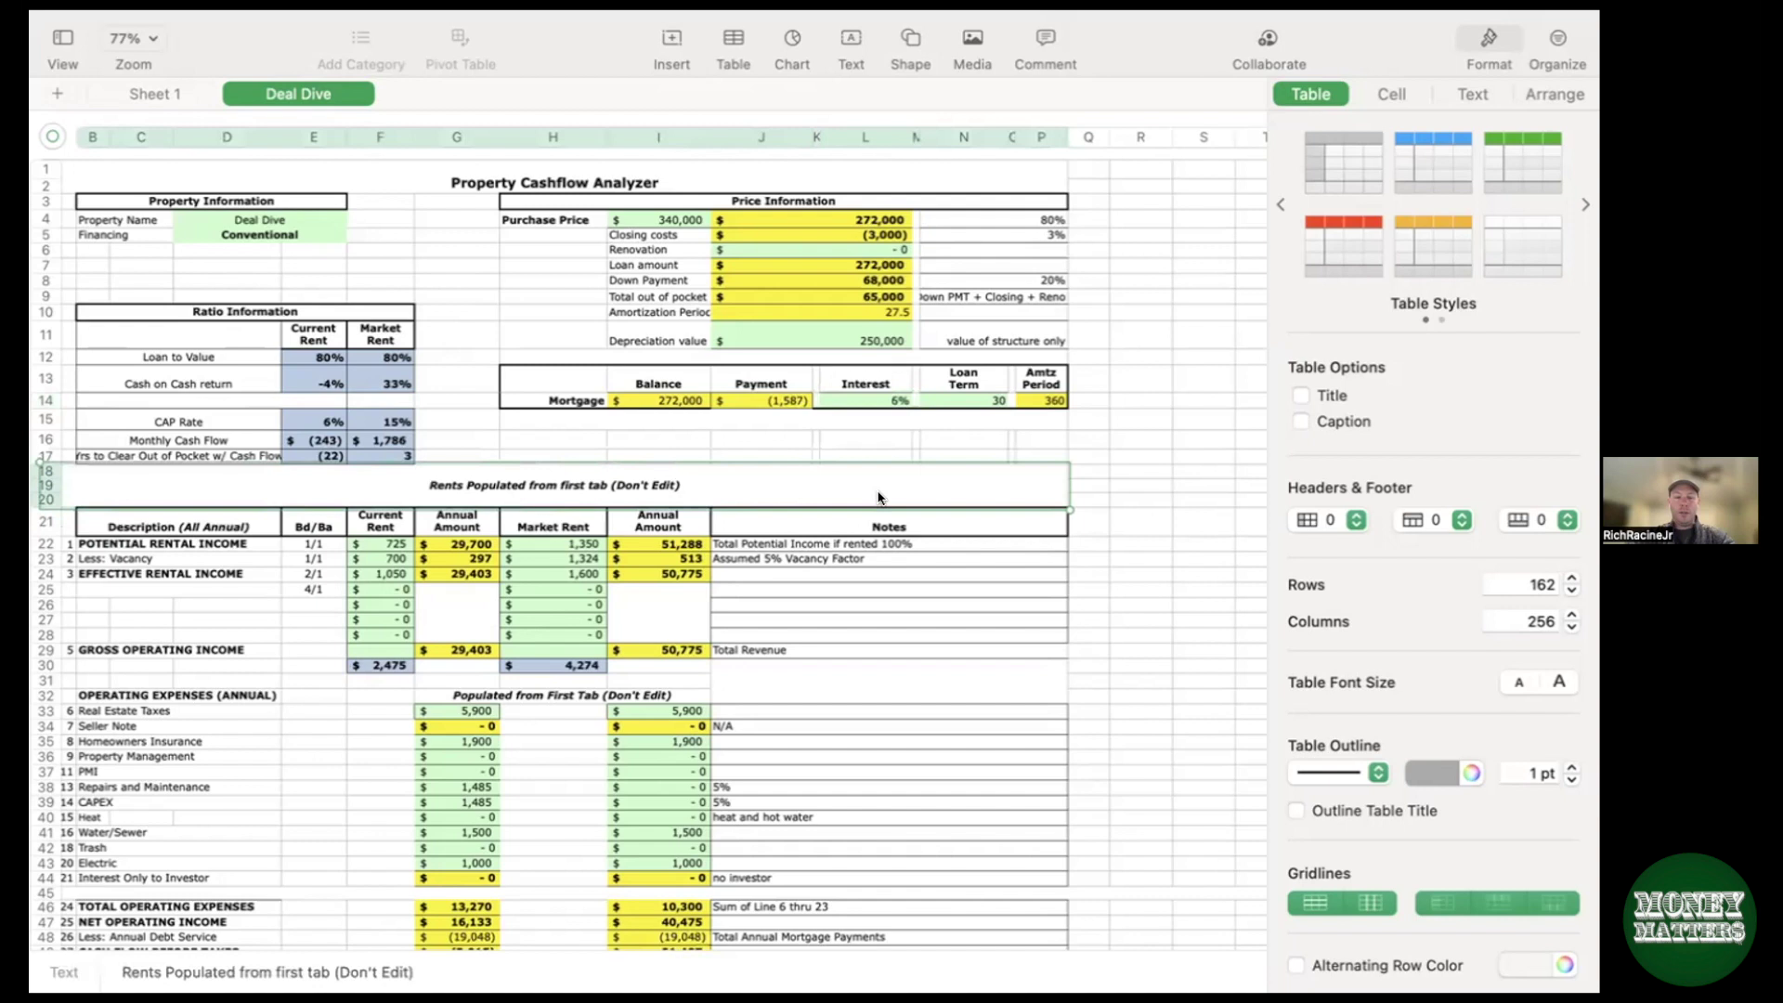
# Step: Set the mortgage interest rate to 13.75%
pyautogui.click(887, 401)
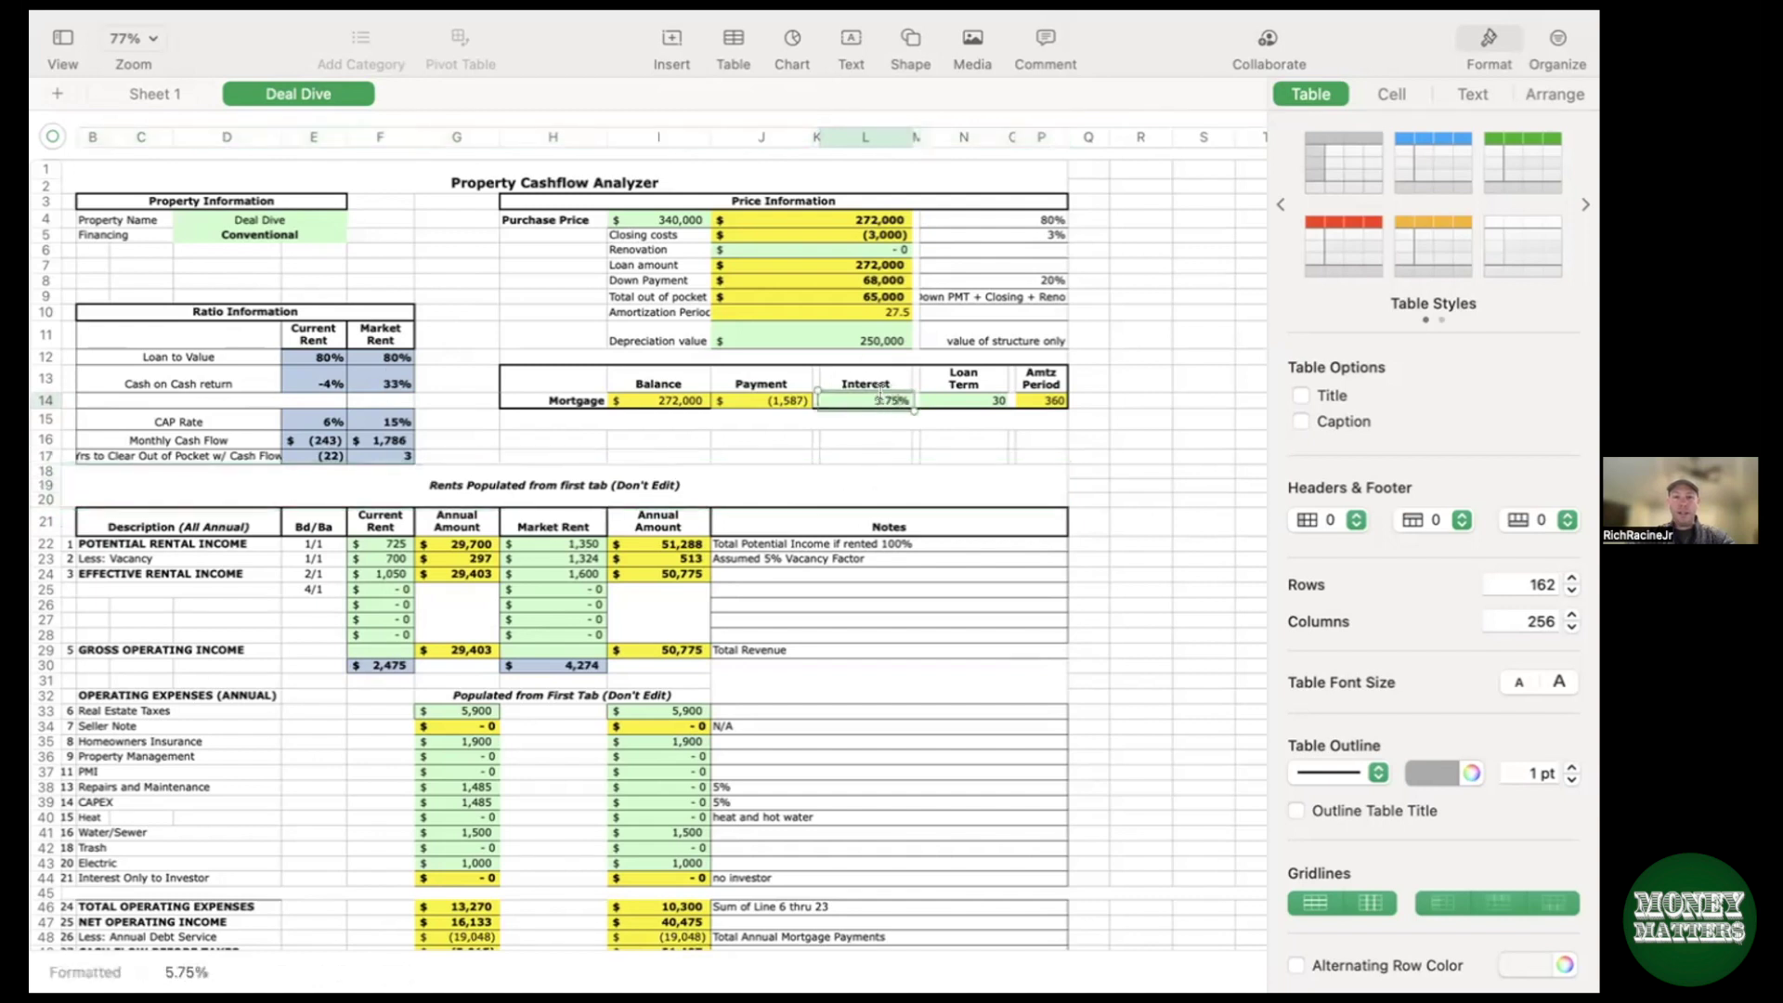
pyautogui.write('10.75')
pyautogui.click(834, 487)
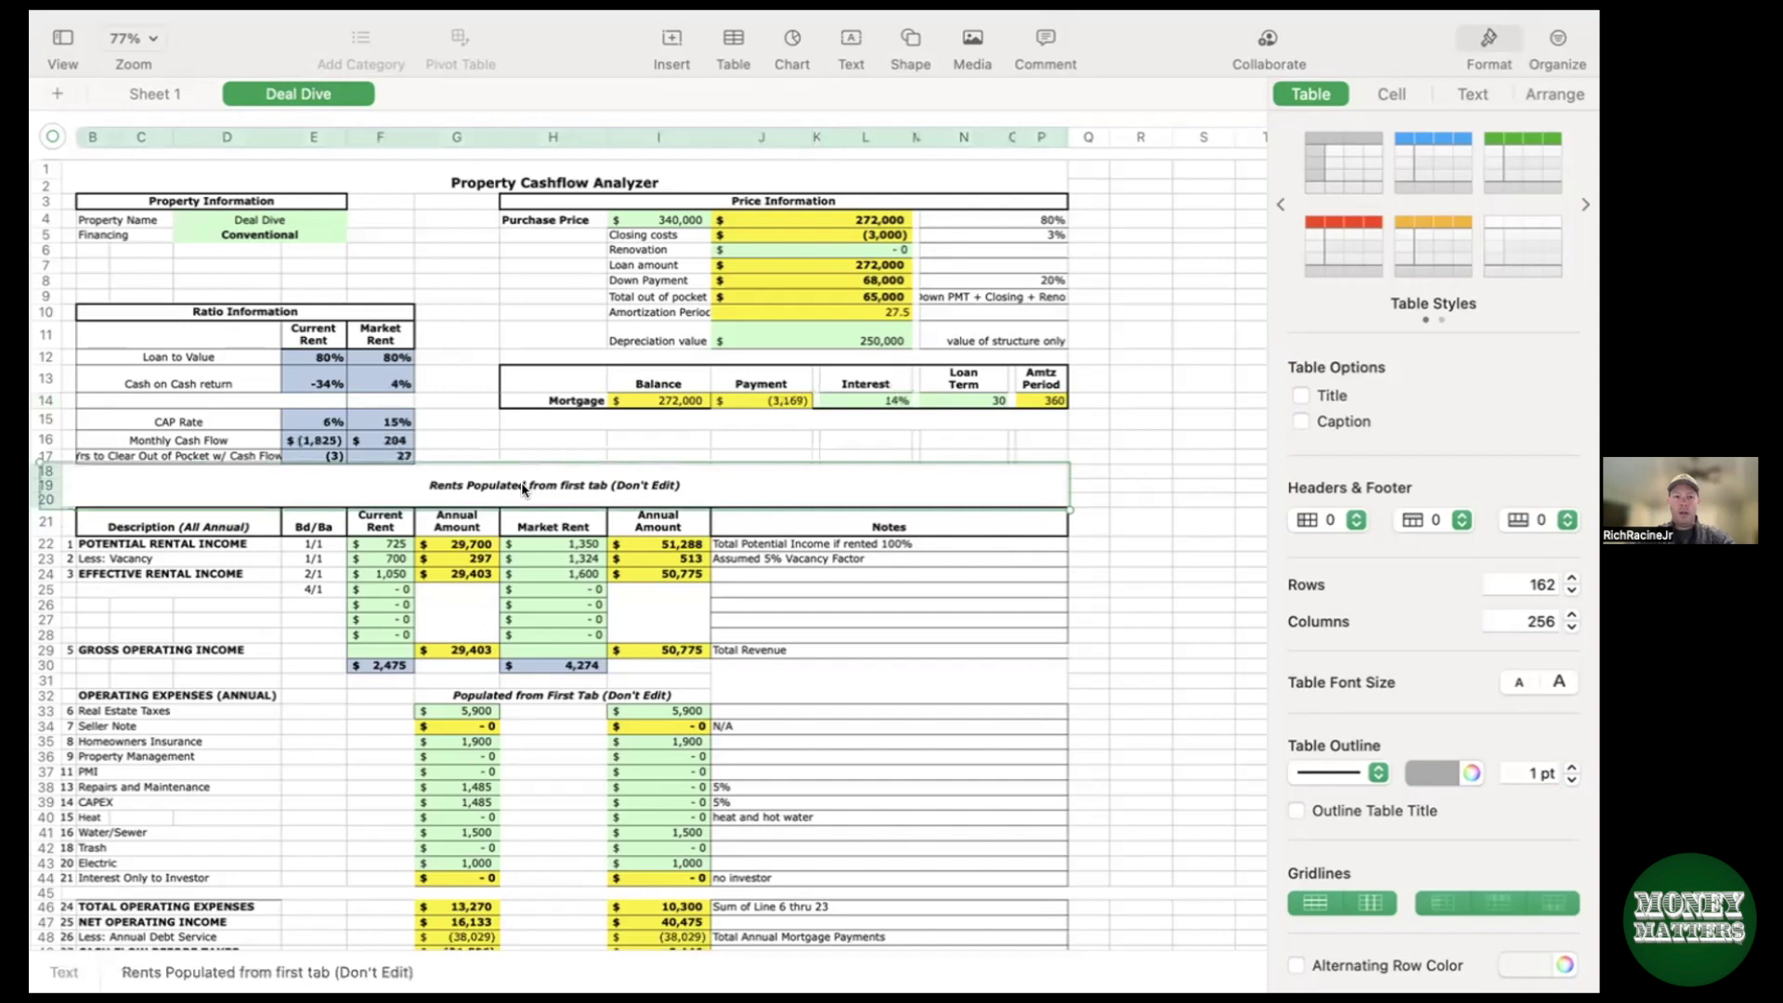
# Step: Return the mortgage interest rate to 5.75% and recheck the exact rate in its cell
pyautogui.click(890, 403)
pyautogui.doubleClick(877, 394)
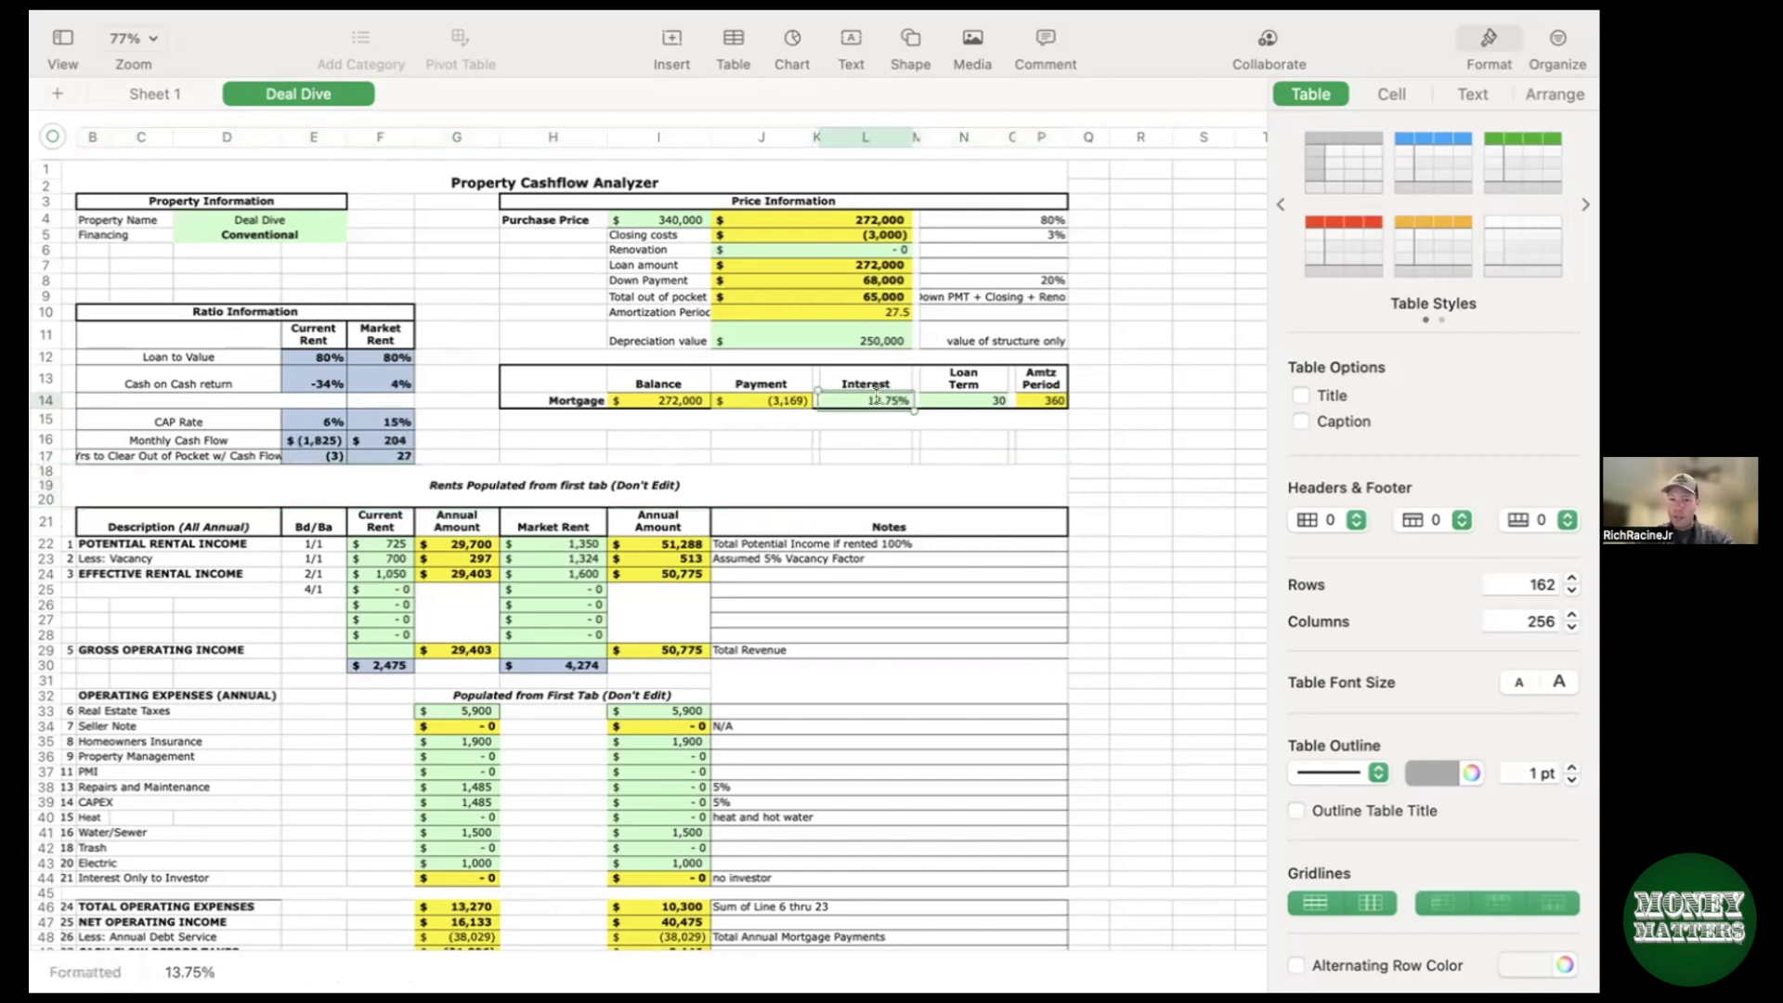
pyautogui.write('0.75')
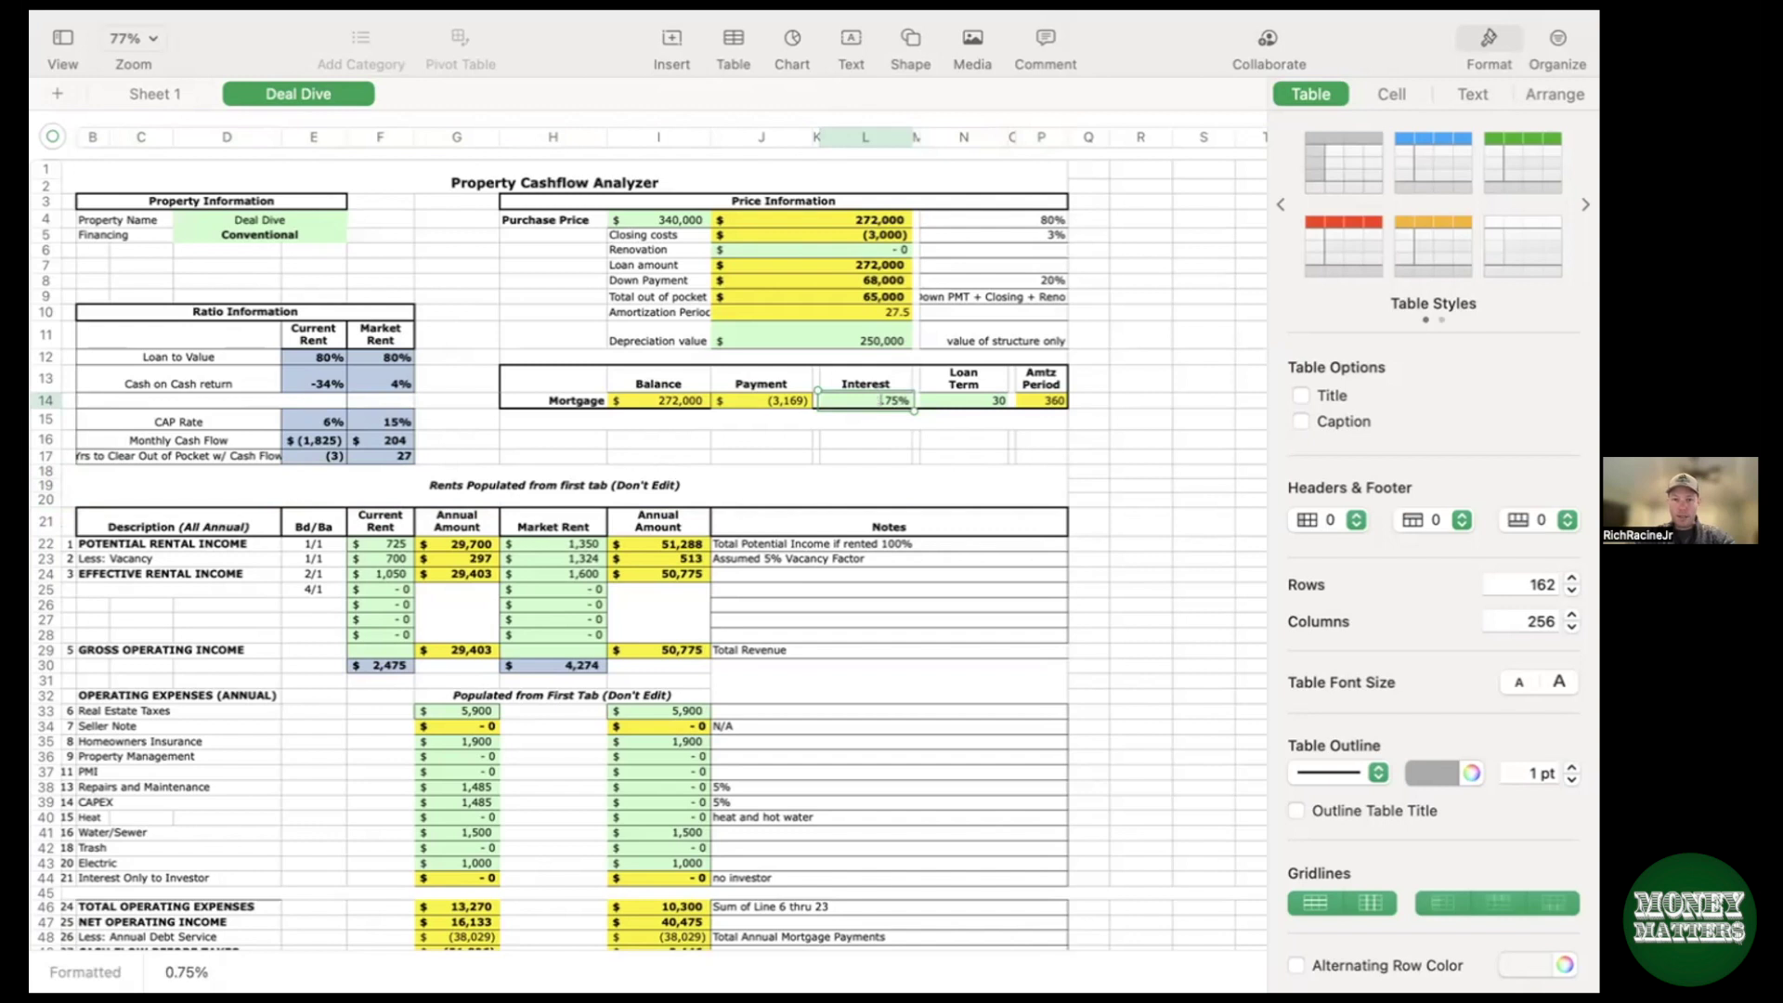
pyautogui.write('5')
pyautogui.click(859, 480)
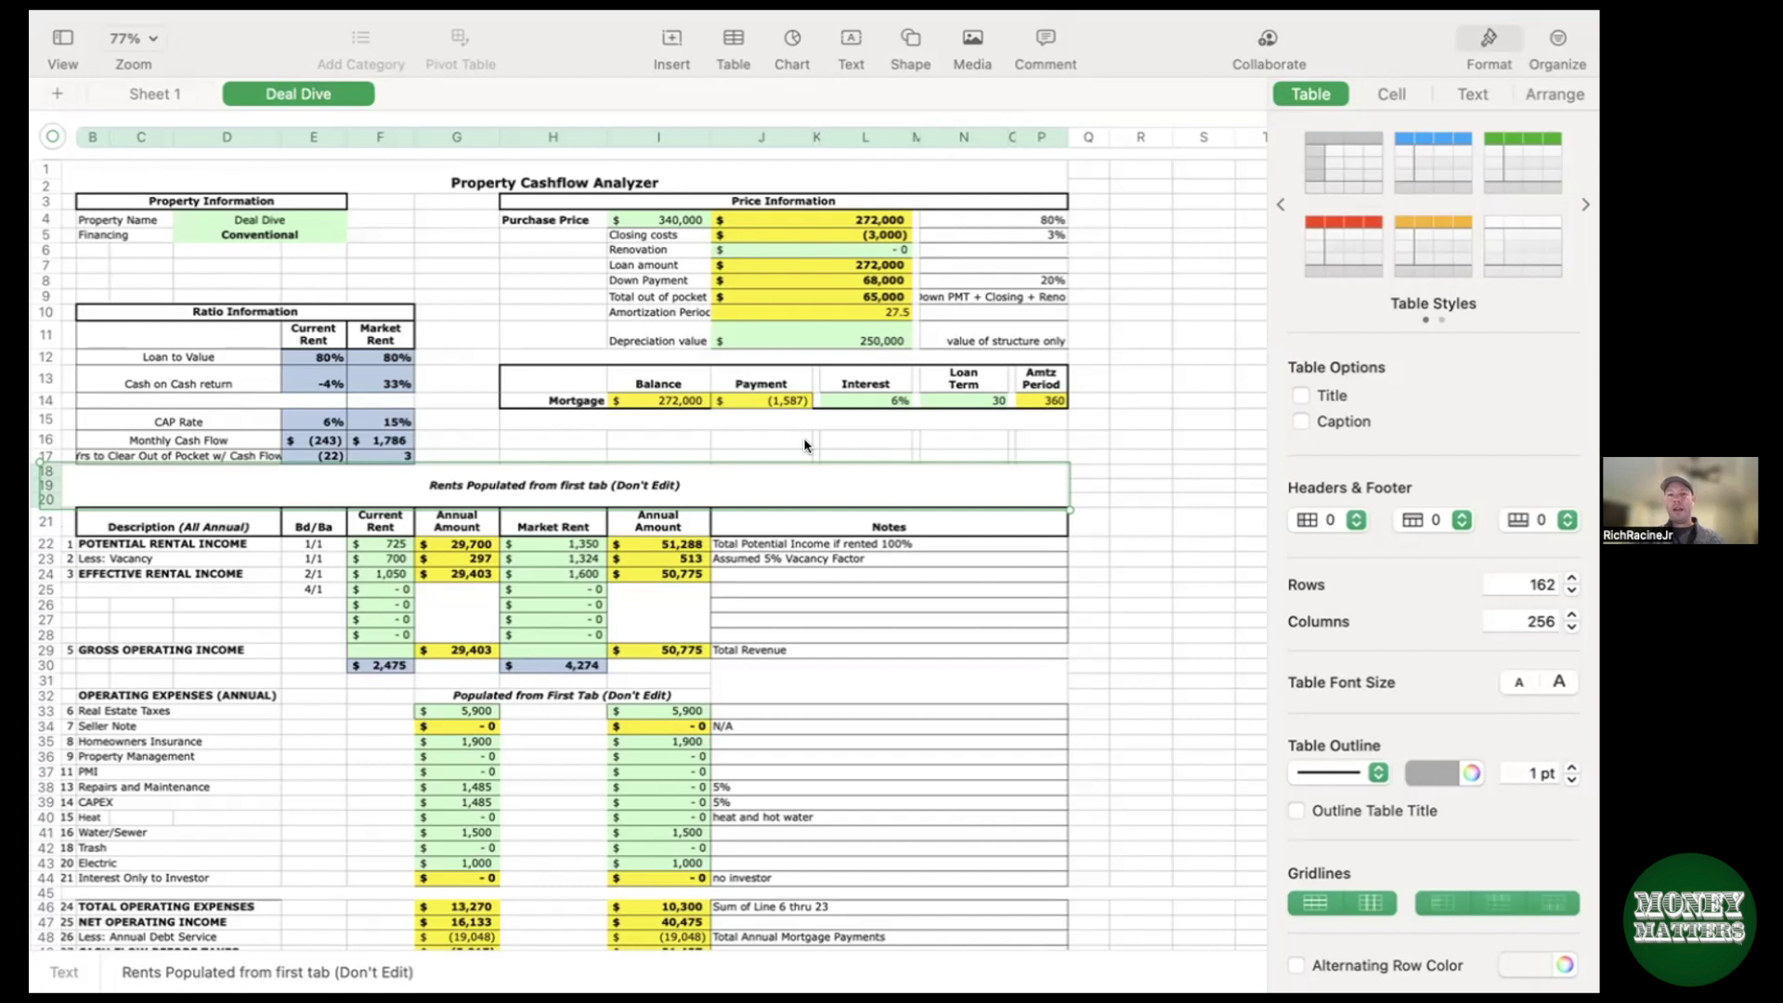
pyautogui.click(887, 402)
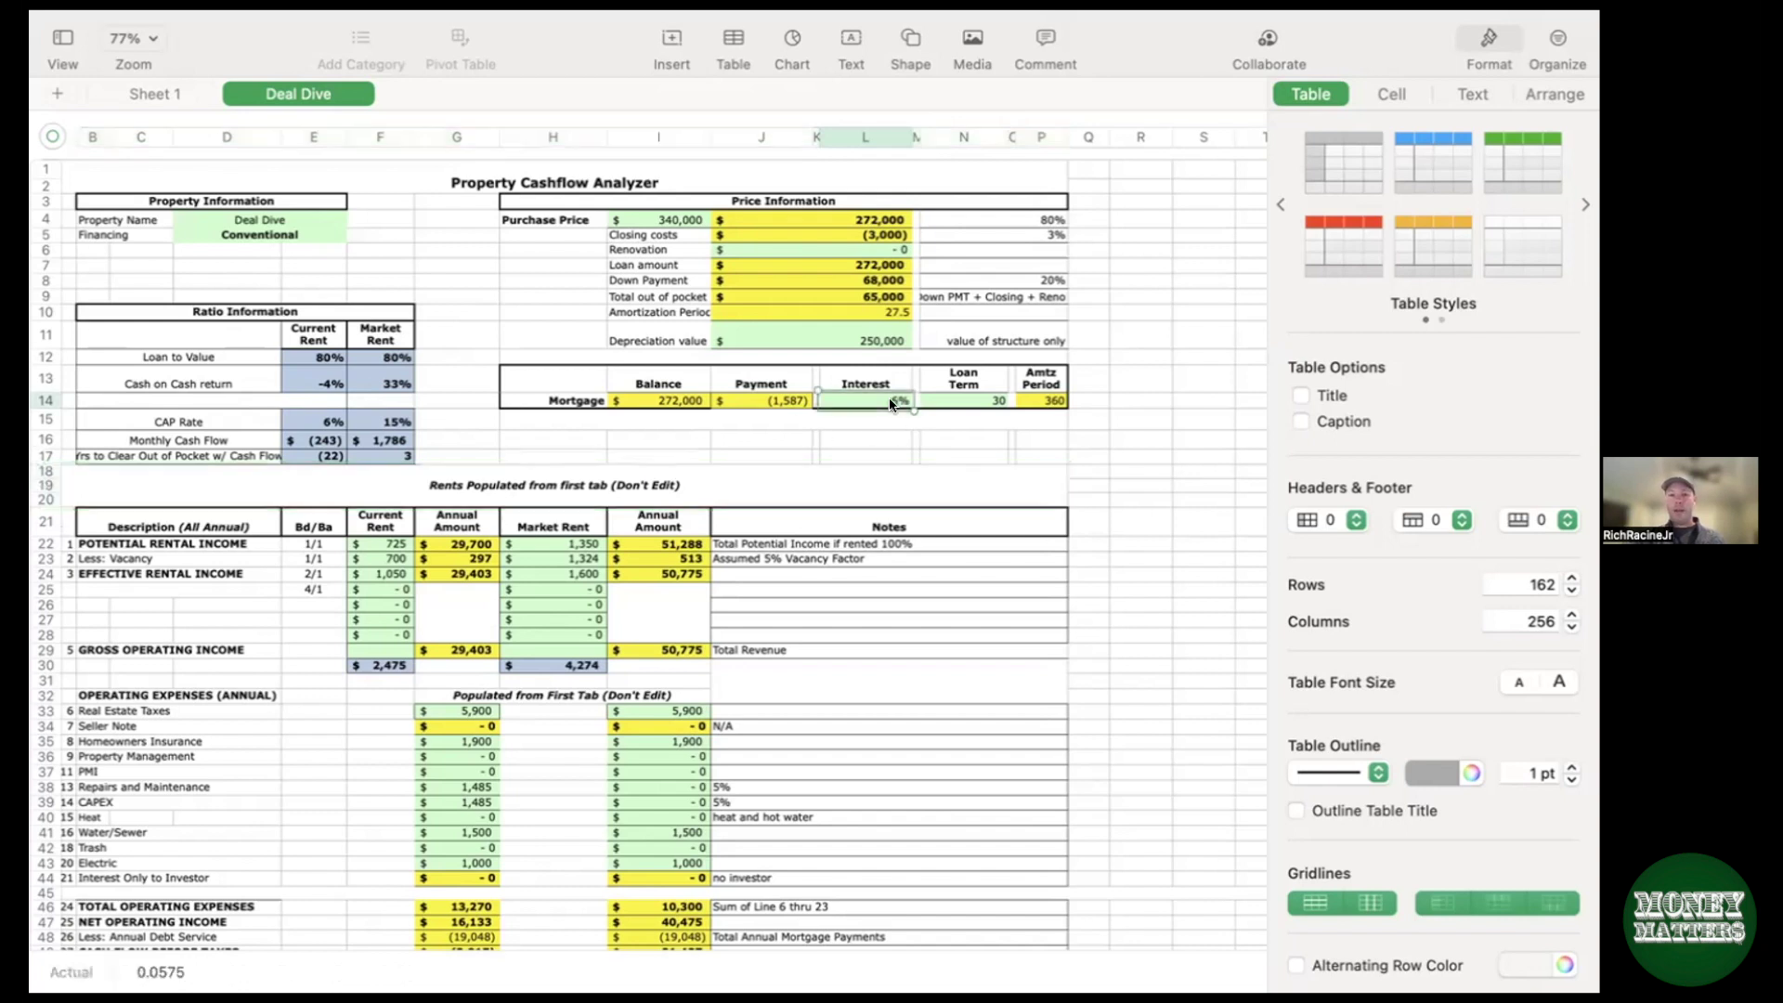
pyautogui.write('5.75')
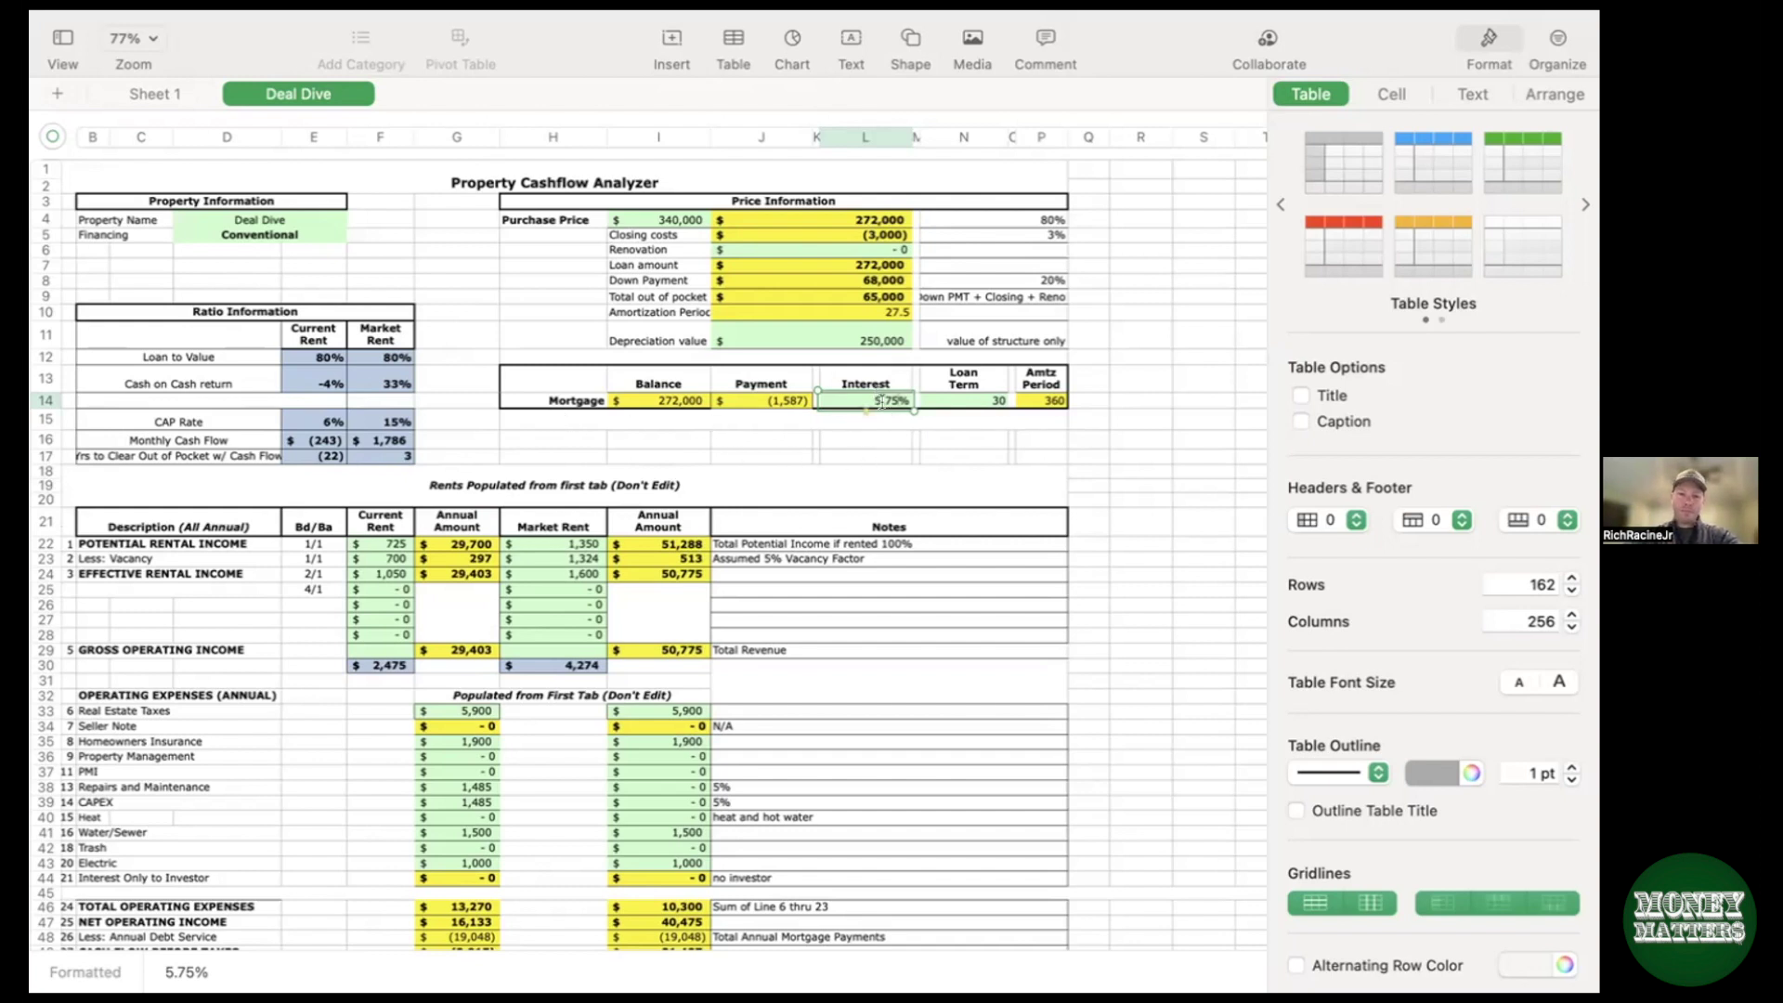
pyautogui.click(730, 474)
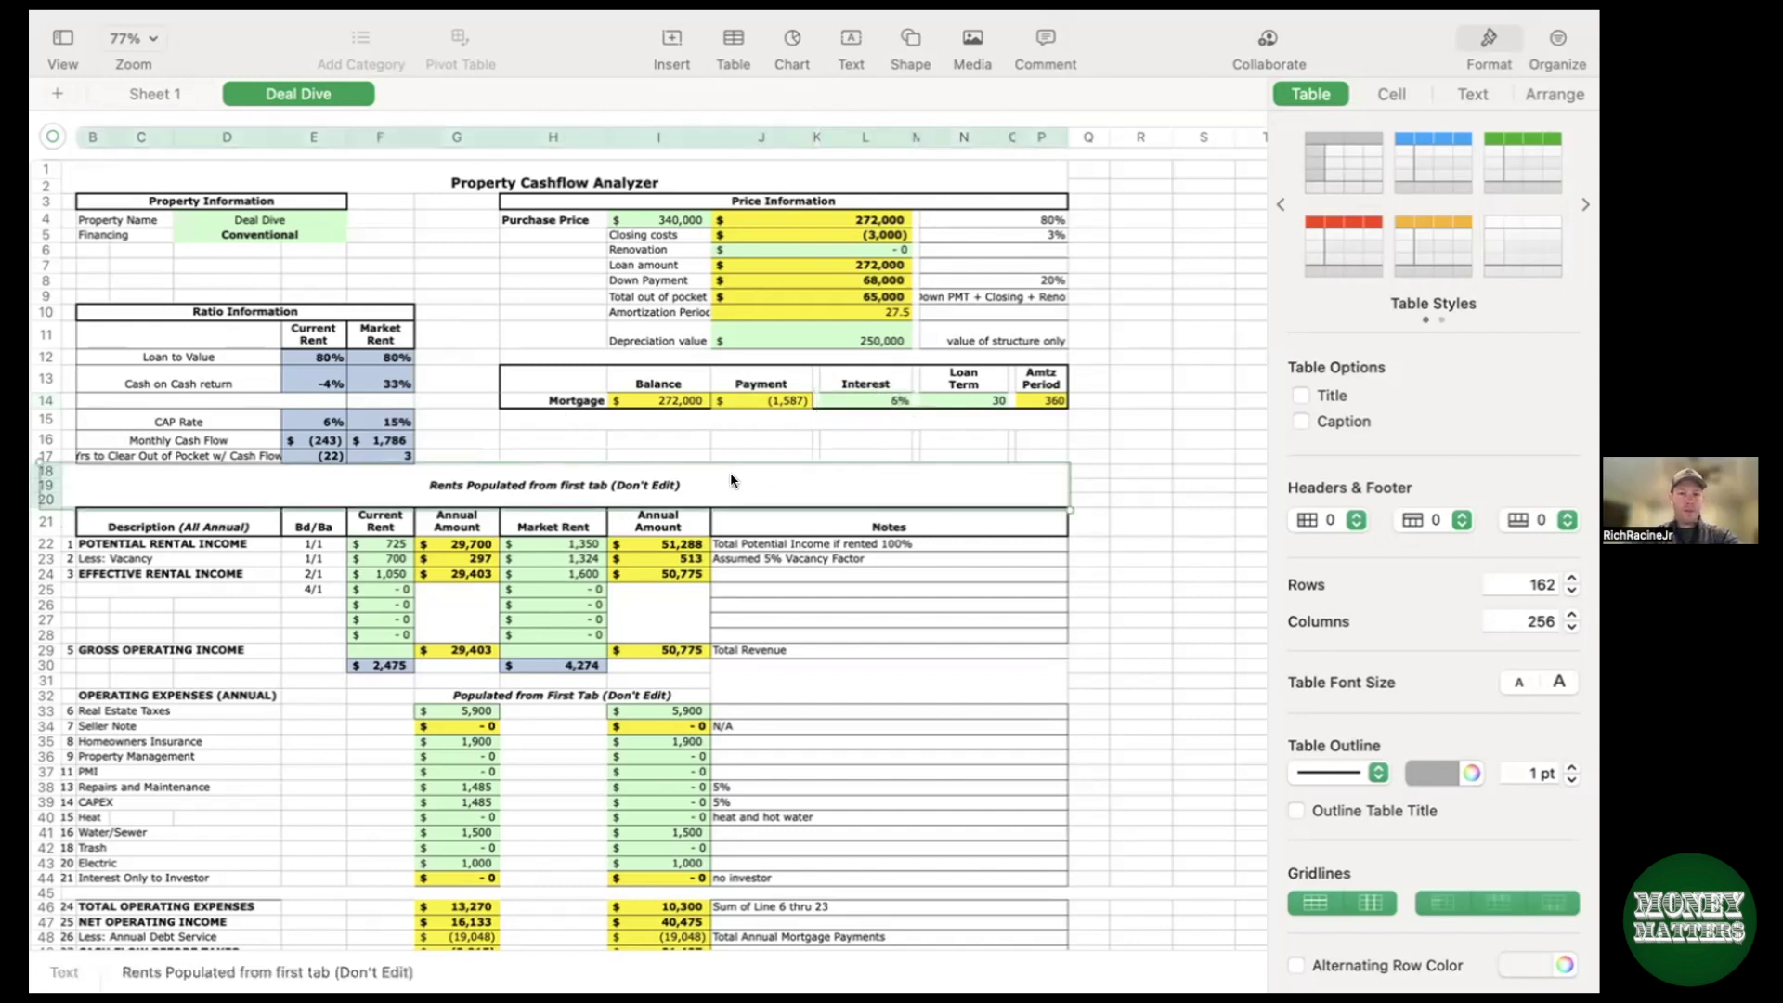
# Step: Examine the current-rent cash on cash return formula, the ratio information, and the rental income and expense sections
pyautogui.click(315, 381)
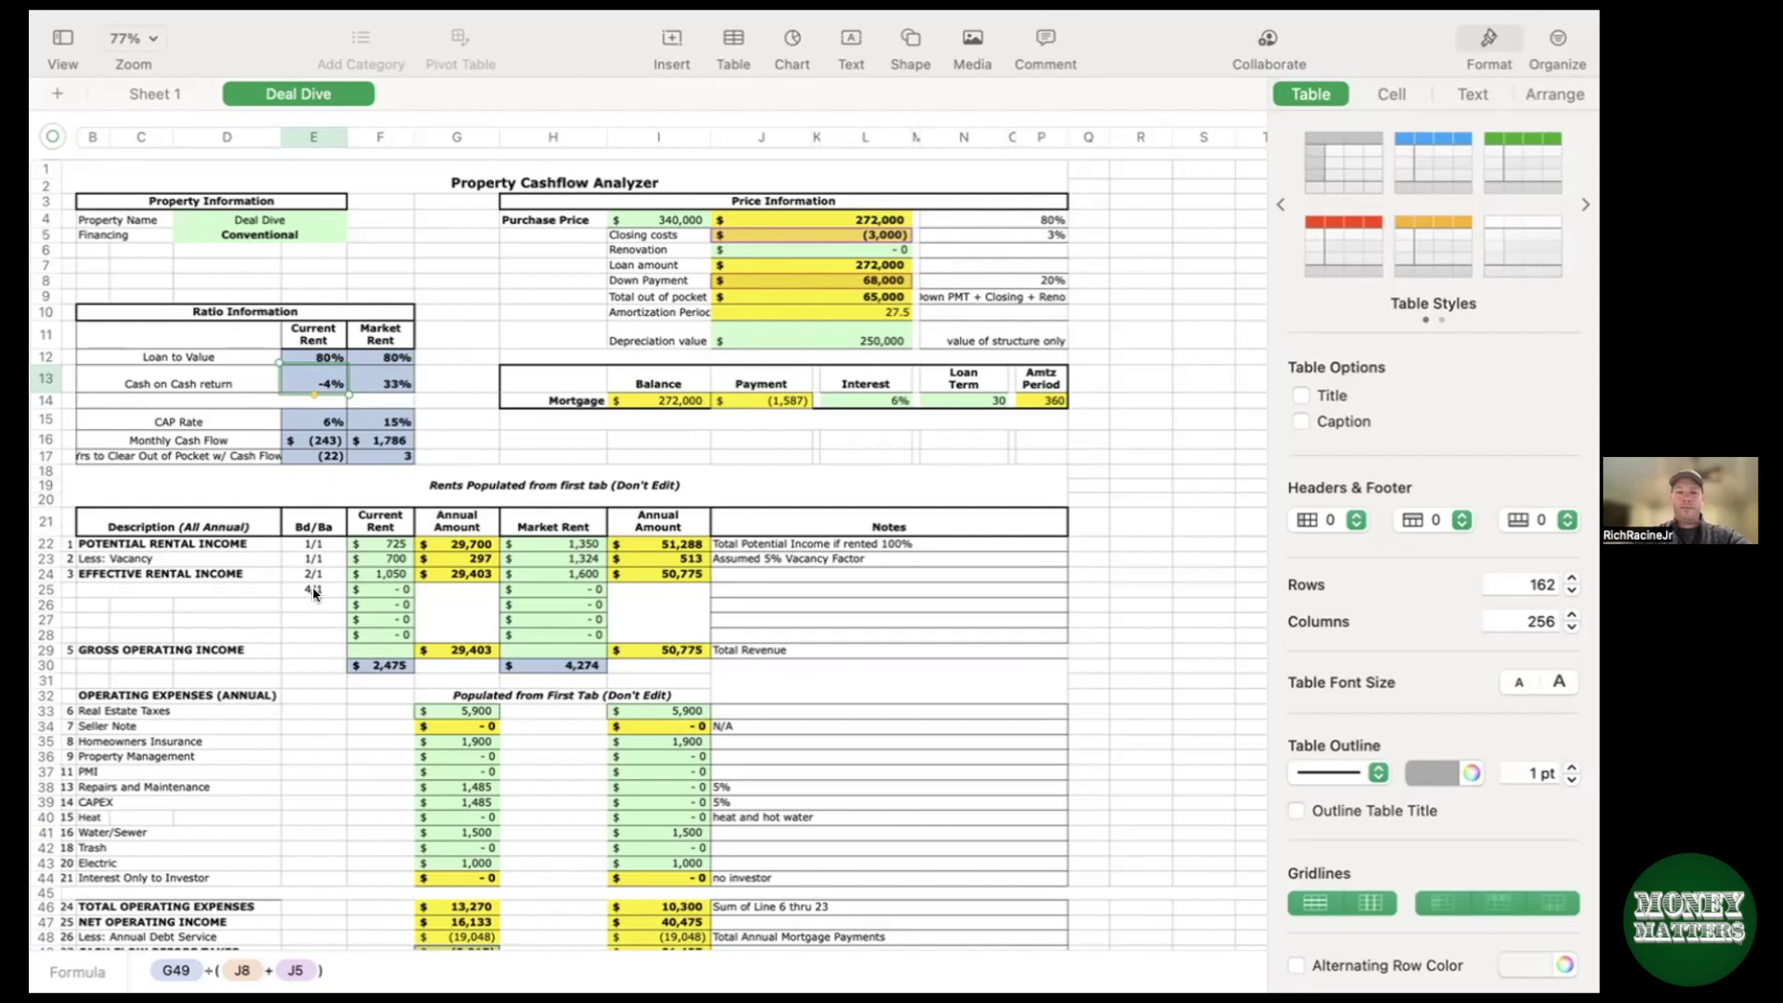
pyautogui.scroll(-3, 509, 557)
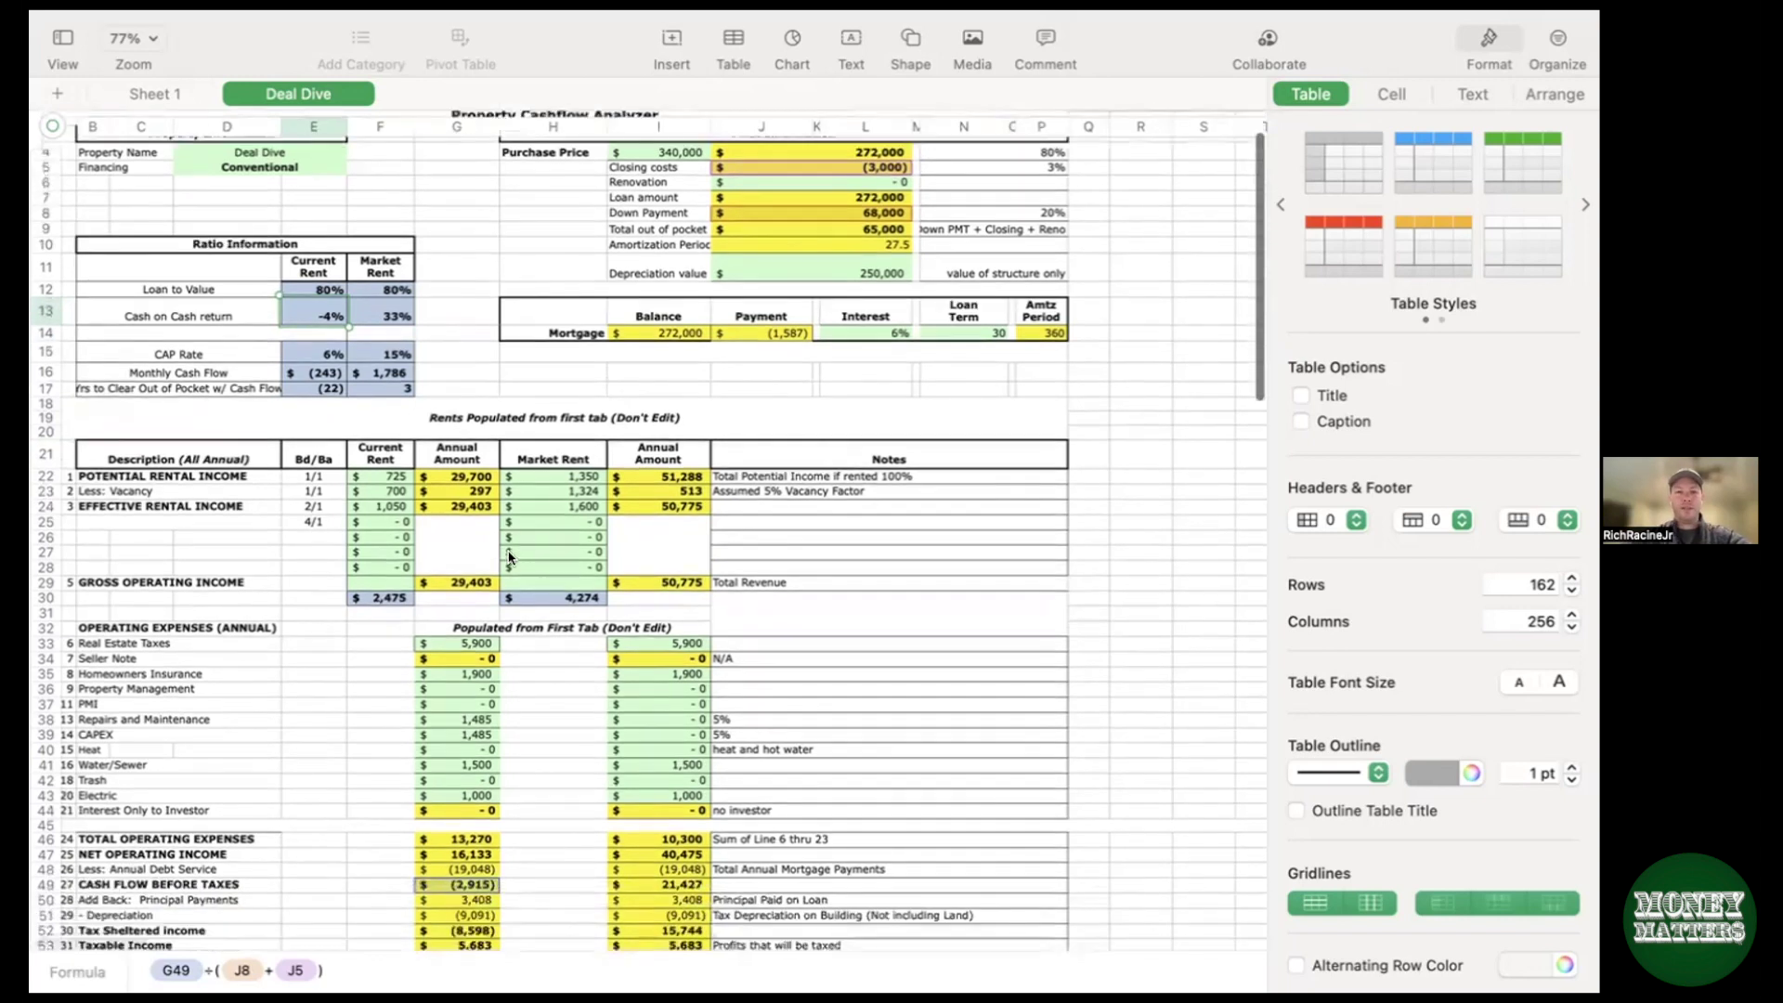
pyautogui.scroll(-1, 509, 558)
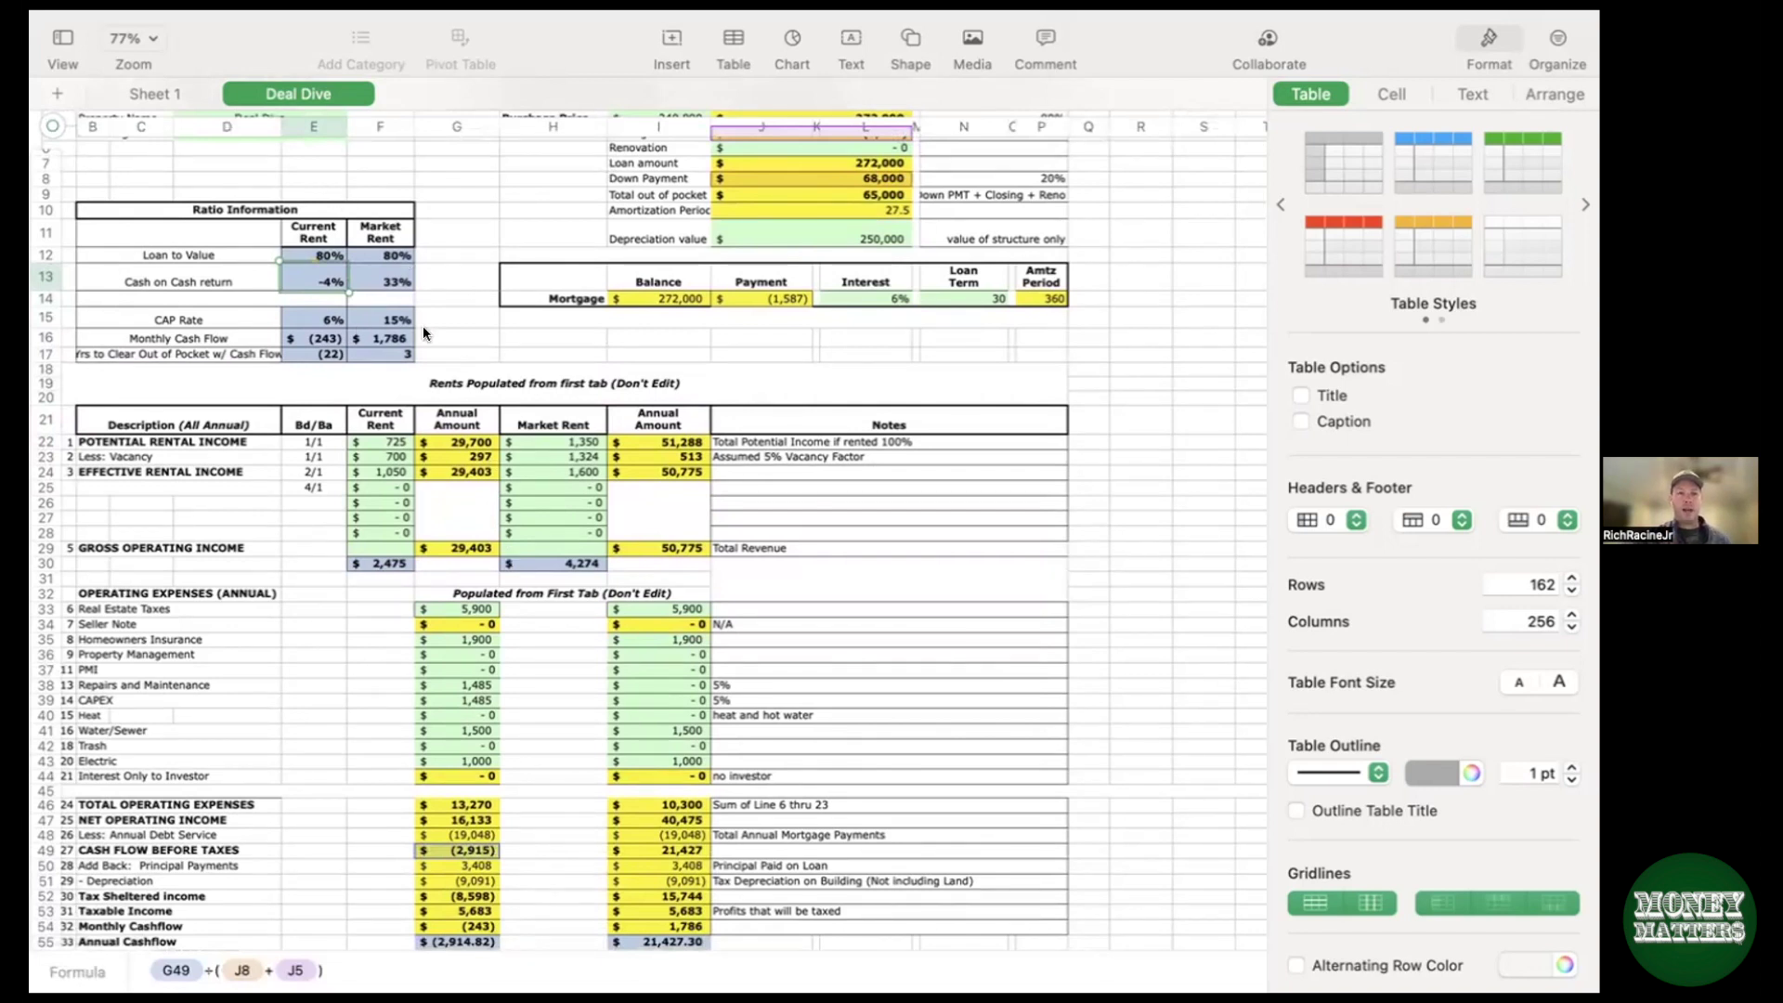
pyautogui.click(308, 483)
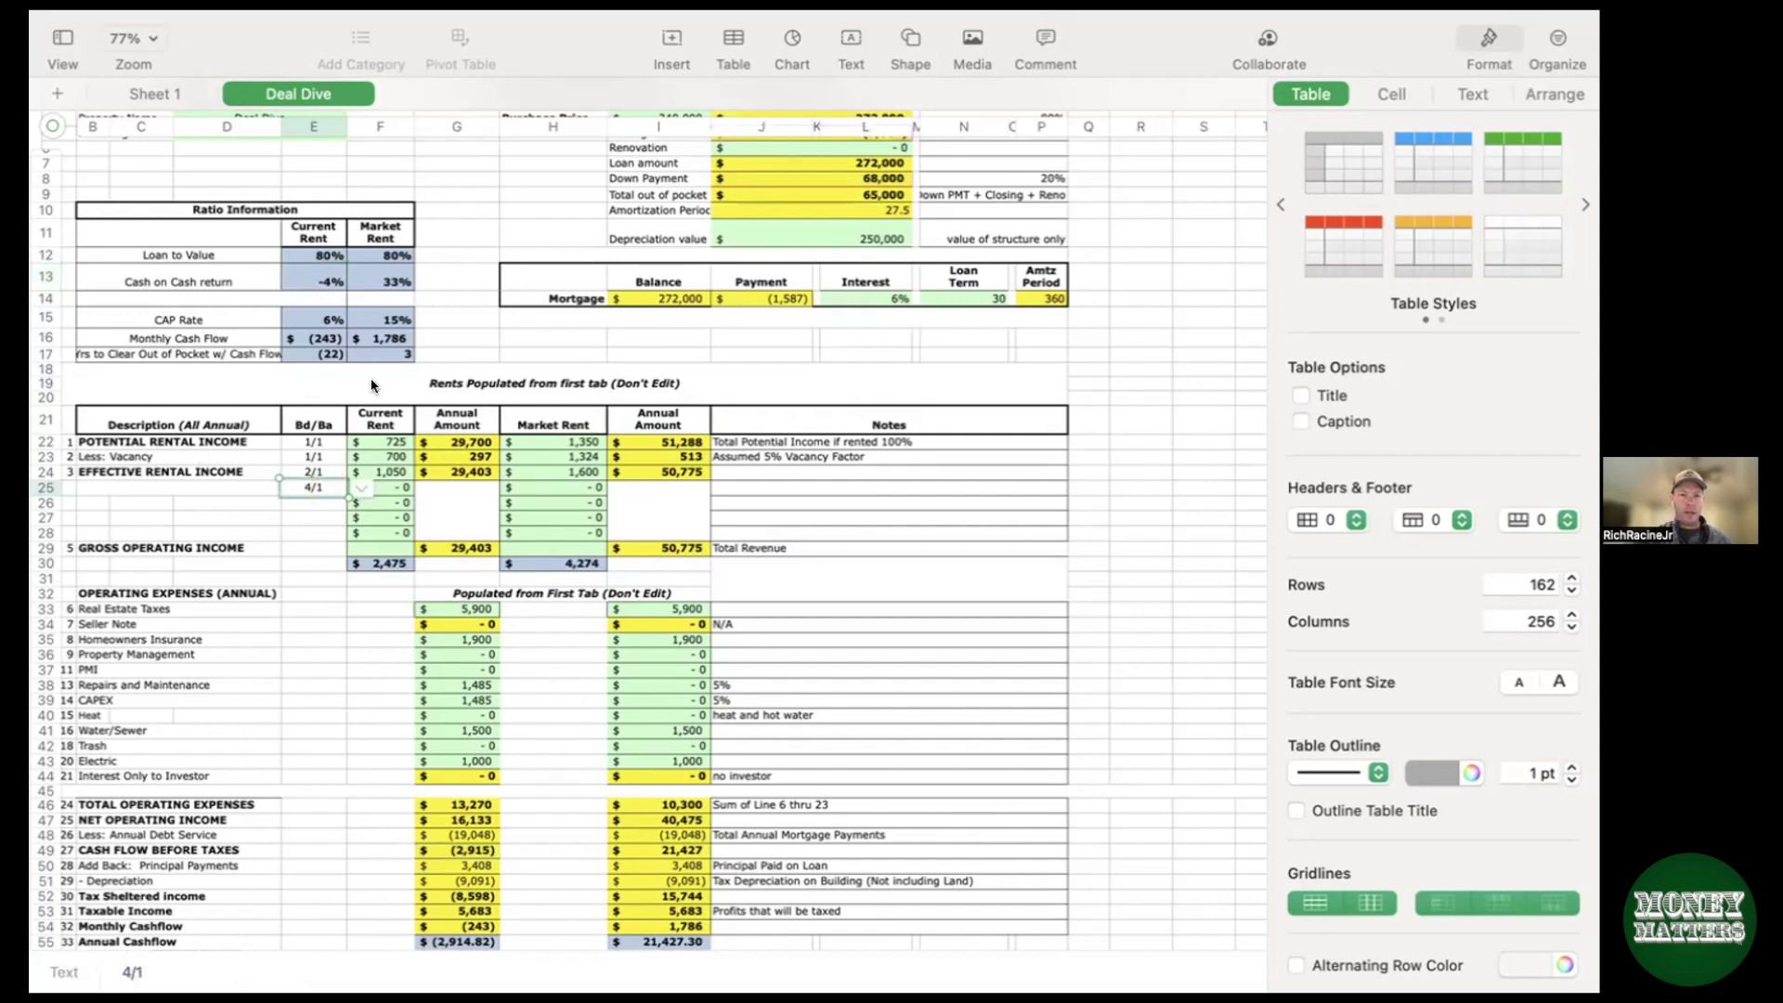
pyautogui.click(331, 374)
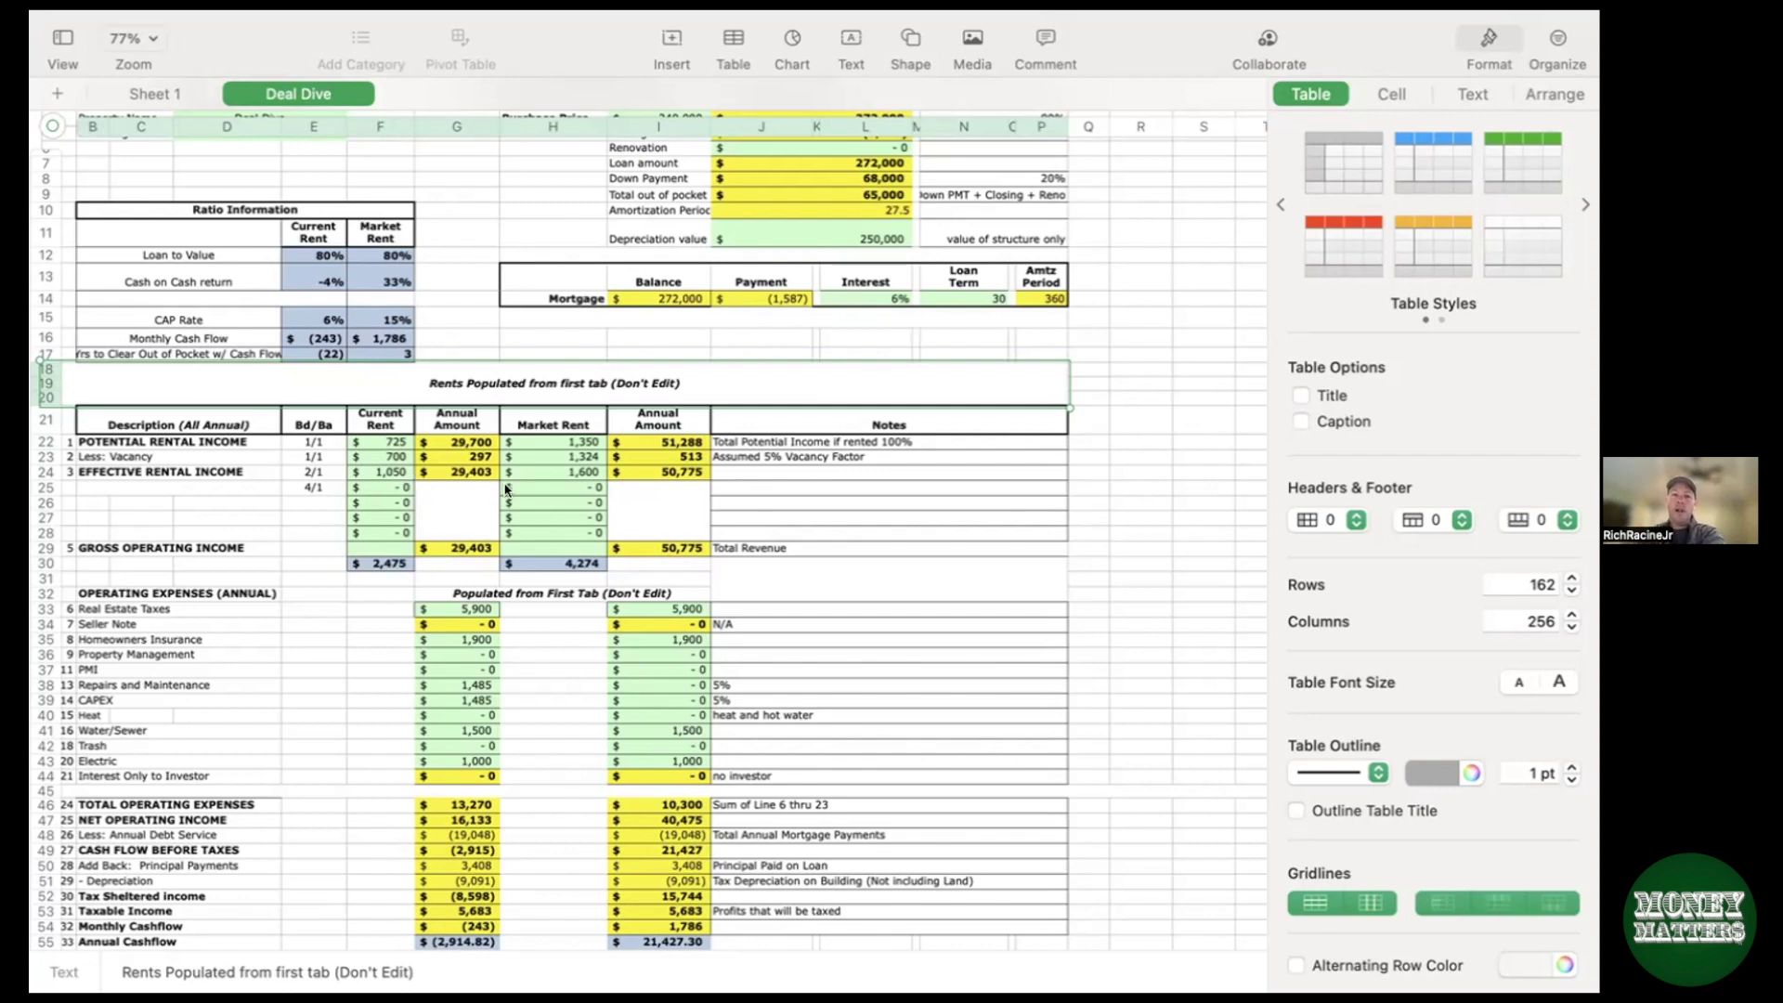
pyautogui.scroll(3, 511, 483)
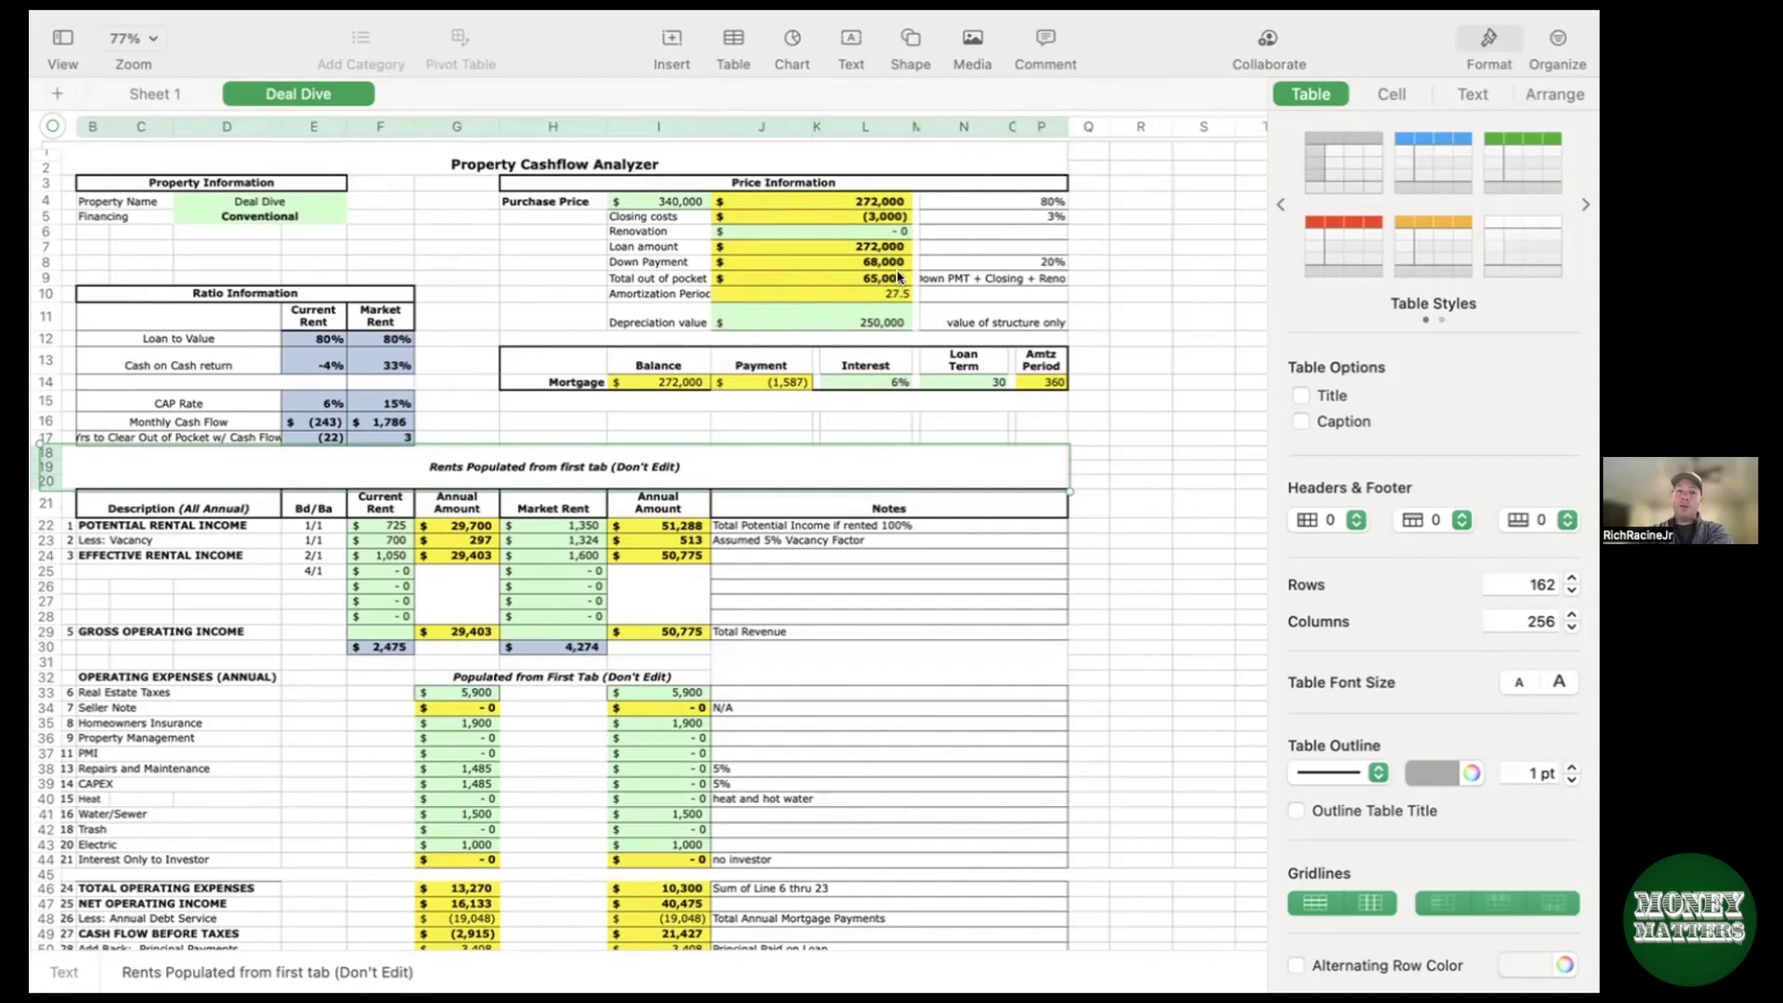
pyautogui.scroll(-3, 595, 670)
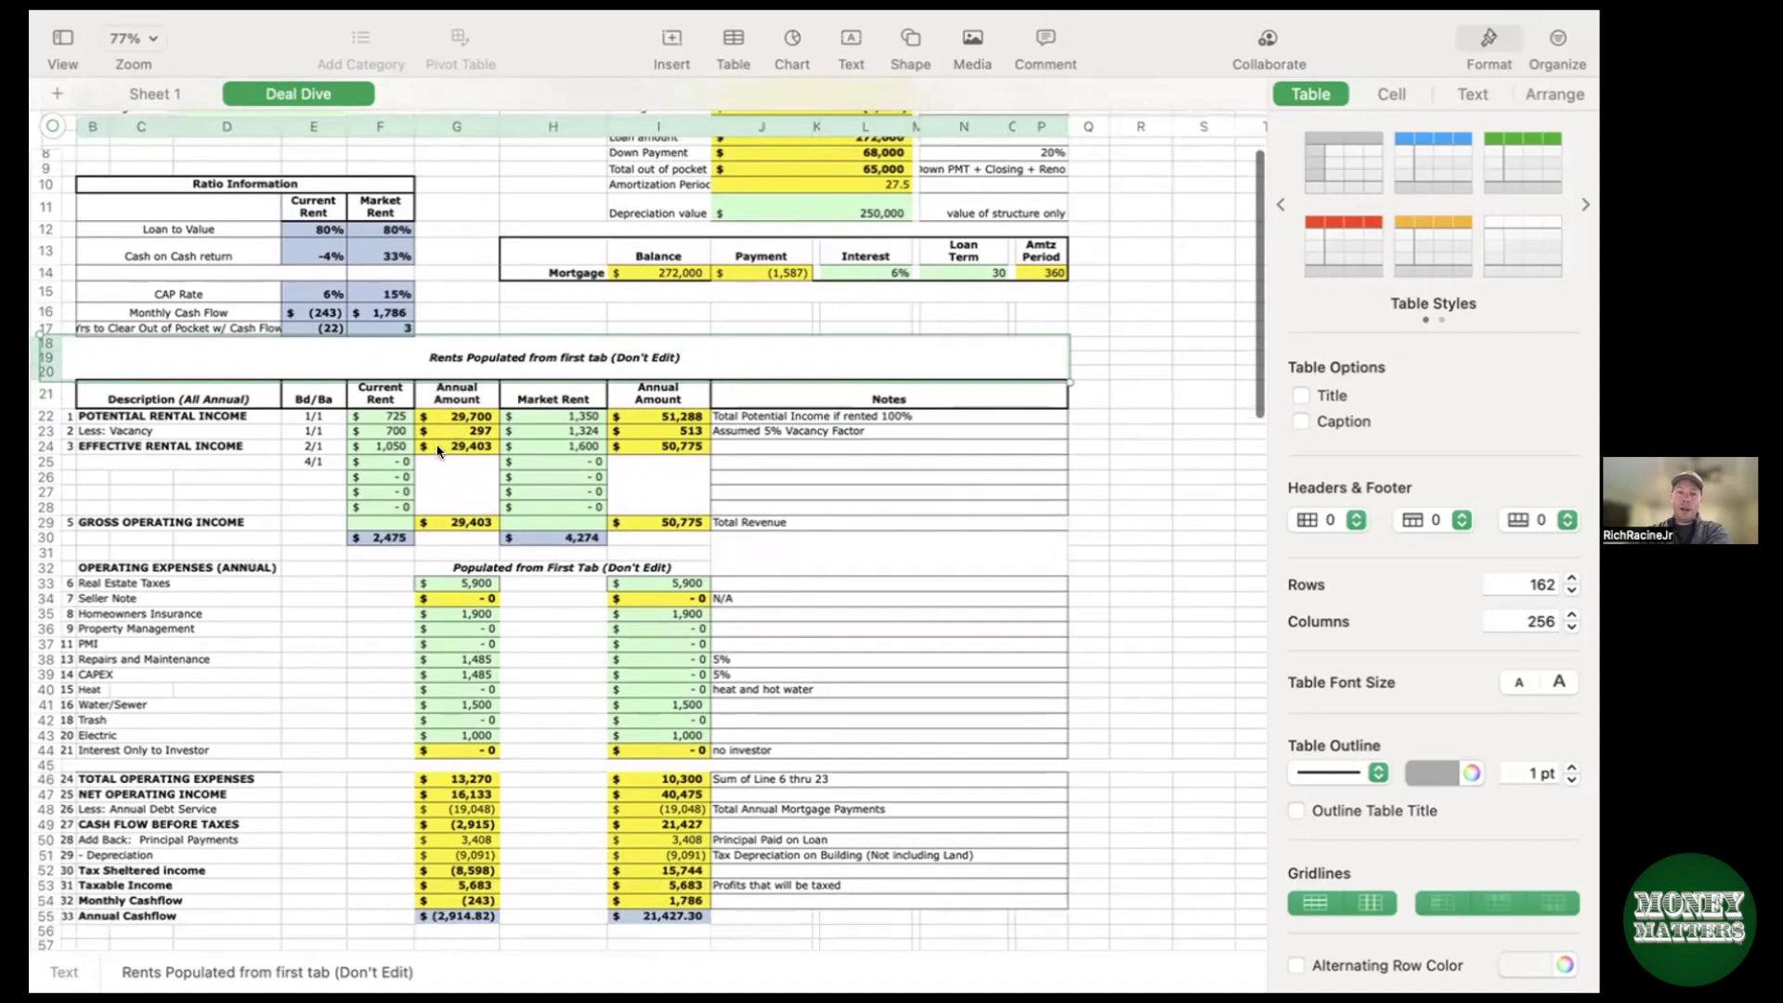
pyautogui.scroll(-1, 535, 420)
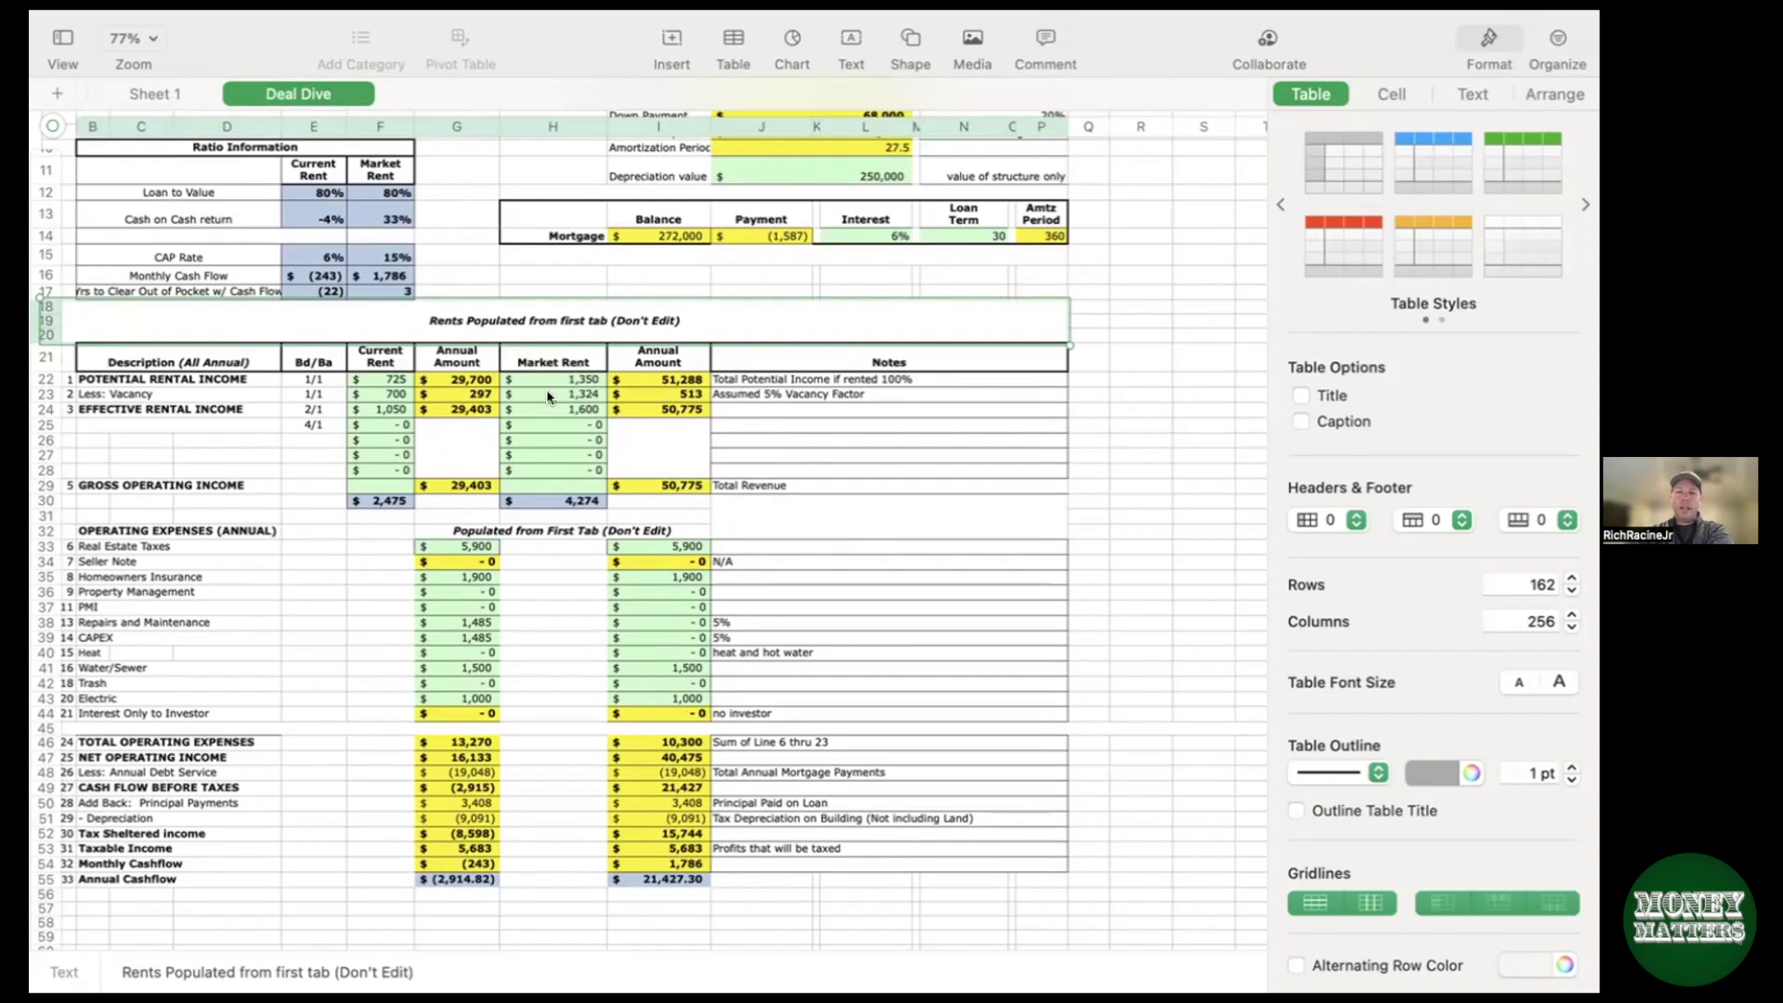
pyautogui.scroll(-1, 449, 444)
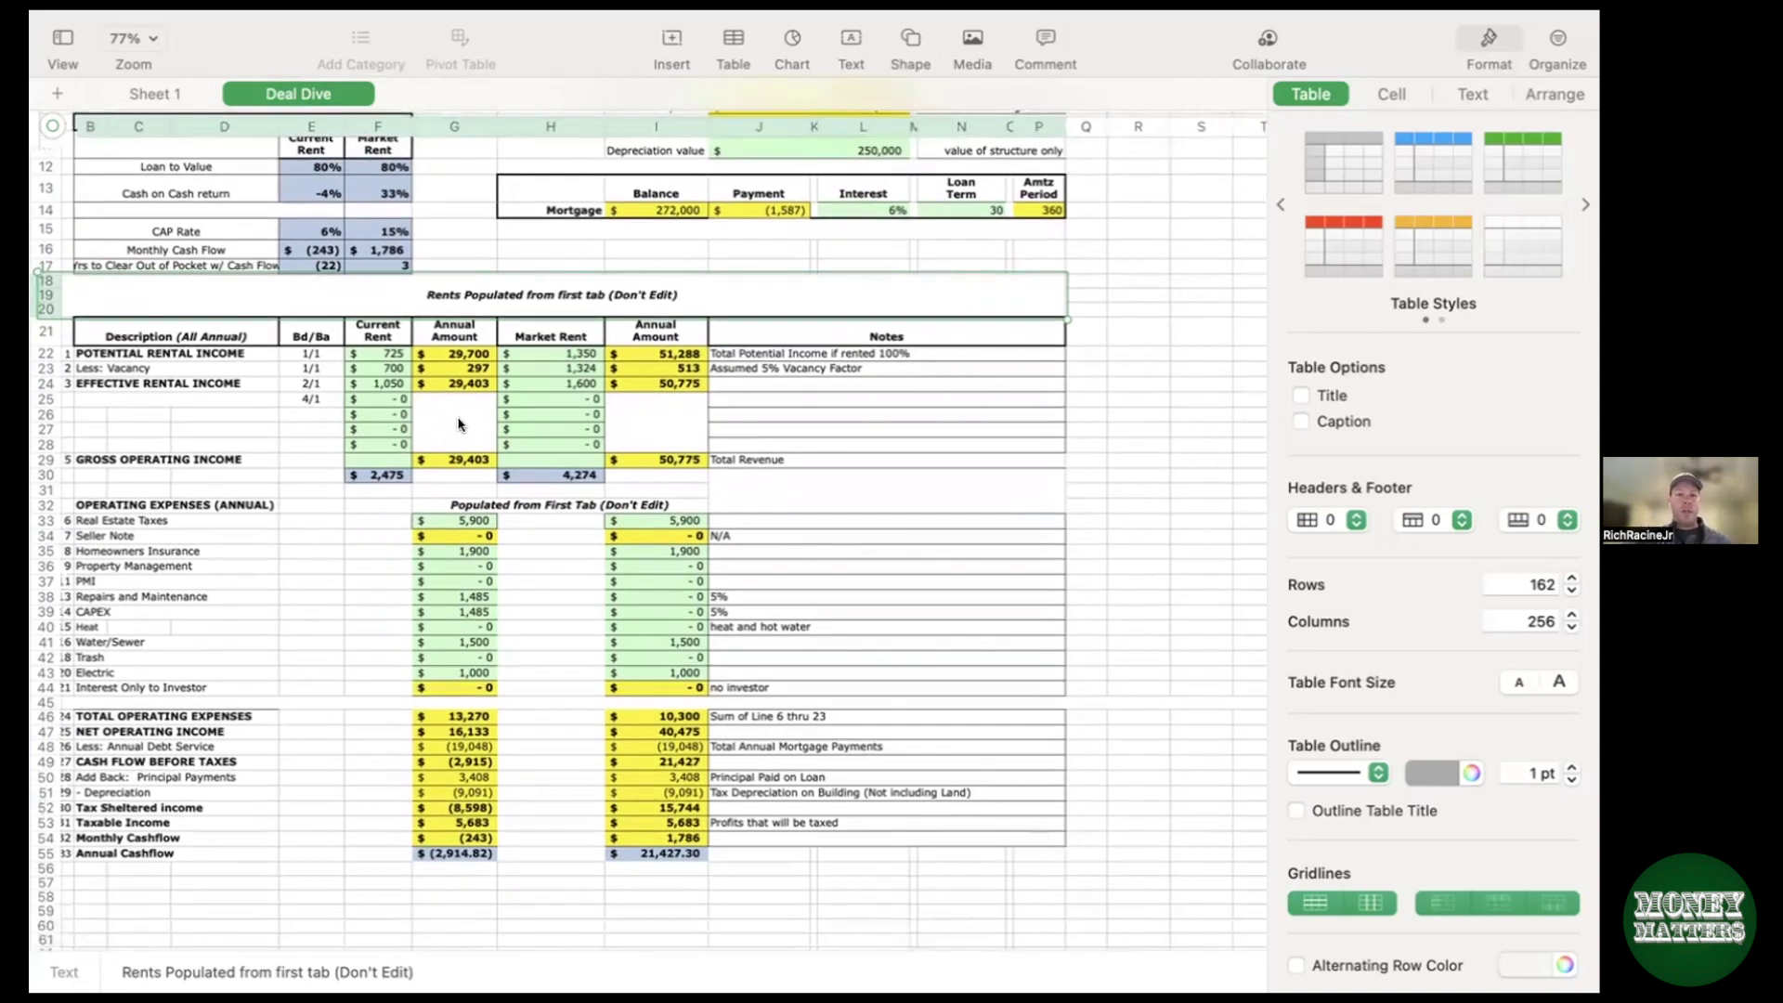
# Step: Set the market rent of the second 1/1 unit to 1,250
pyautogui.click(585, 366)
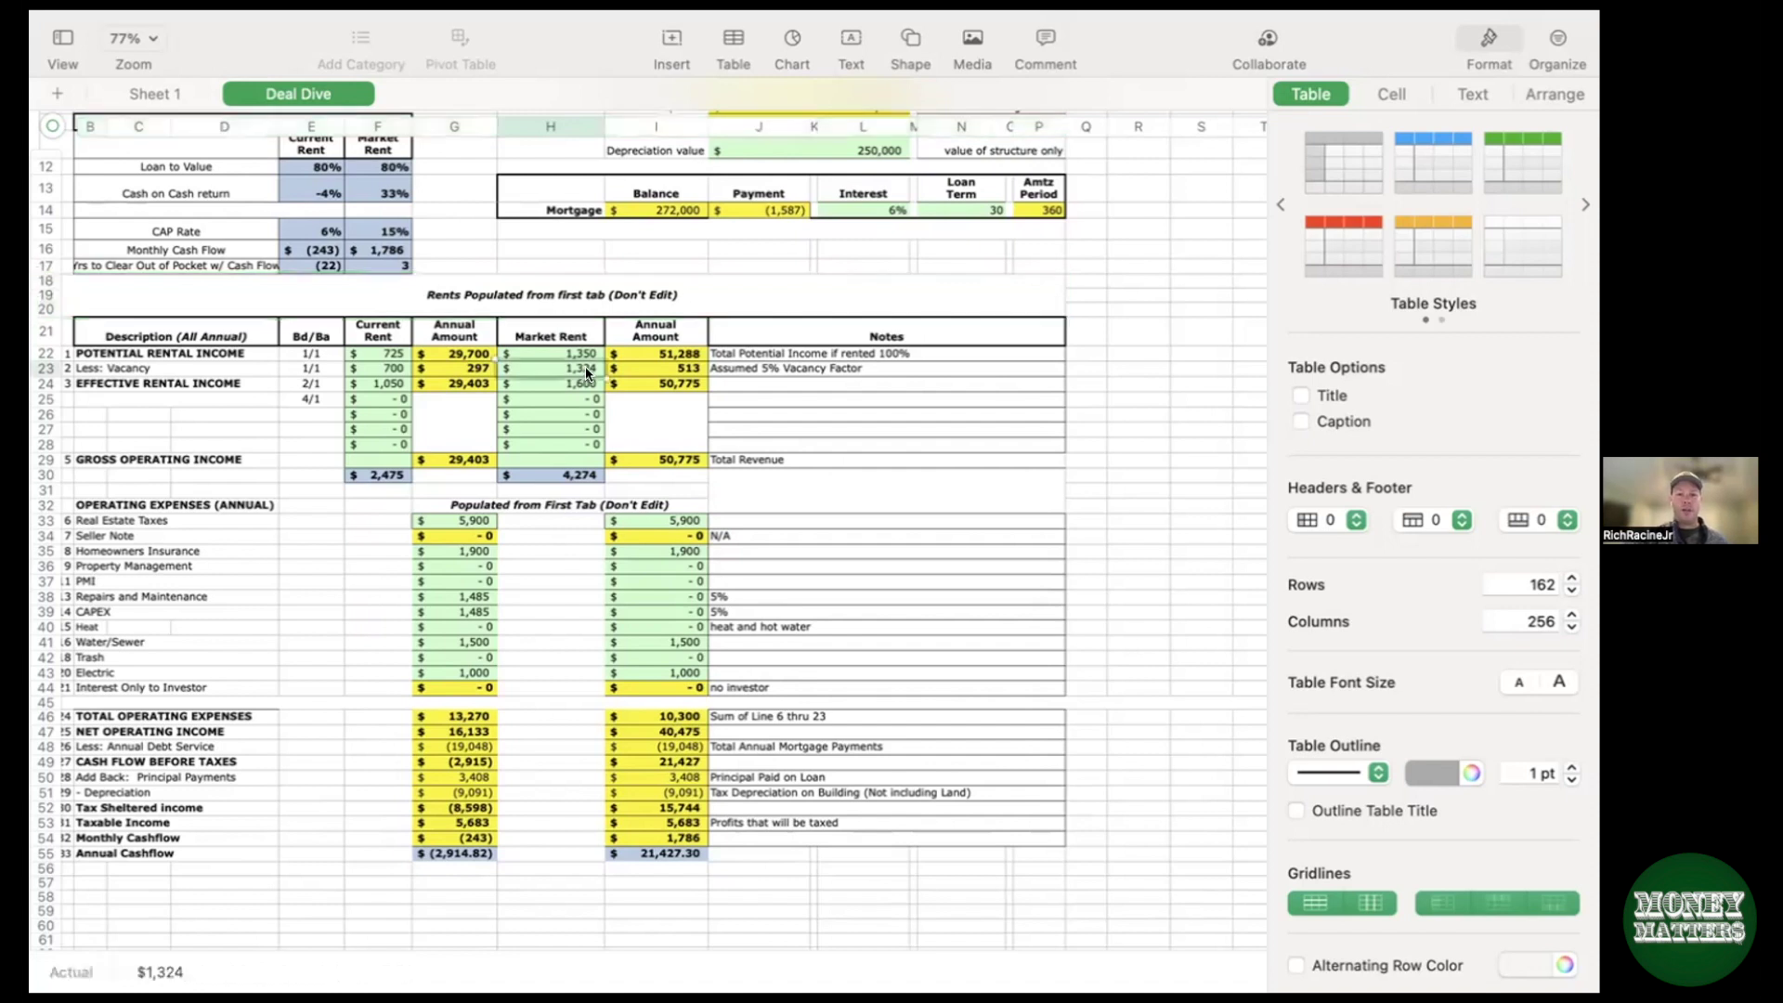
pyautogui.write('1,250')
pyautogui.click(671, 444)
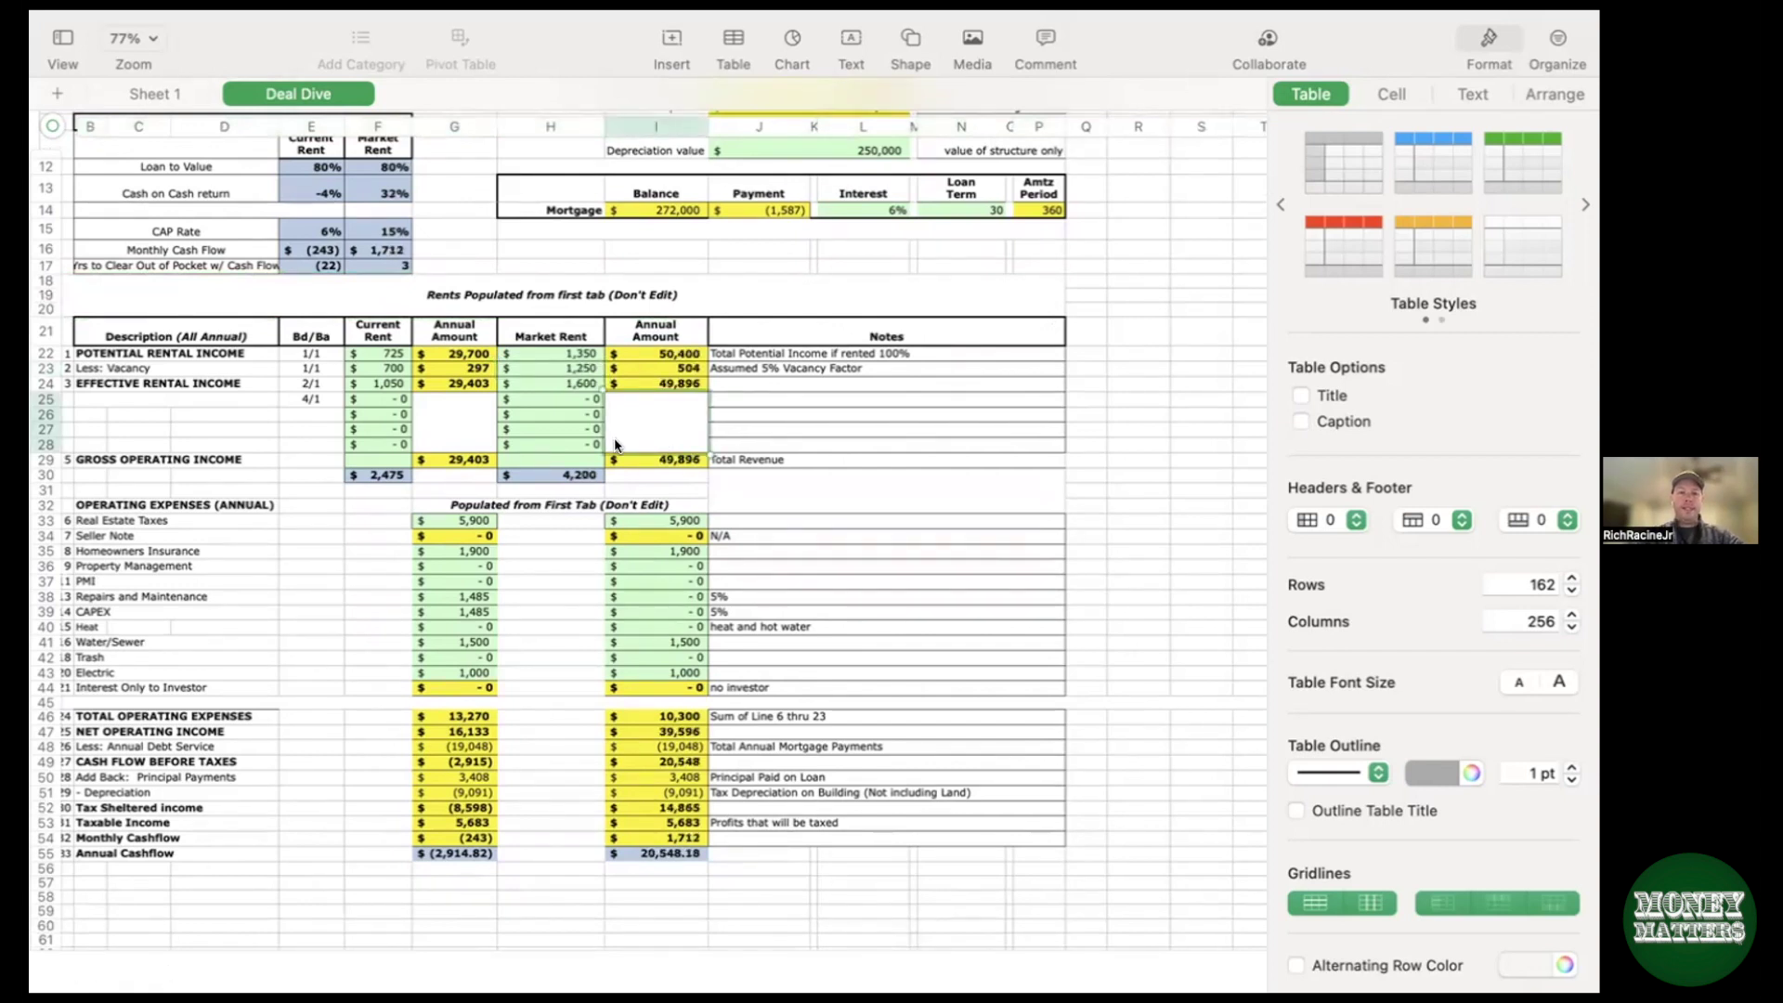
# Step: Review the return ratios against the rental income, operating expenses and annual cash flow rows
pyautogui.scroll(2, 299, 366)
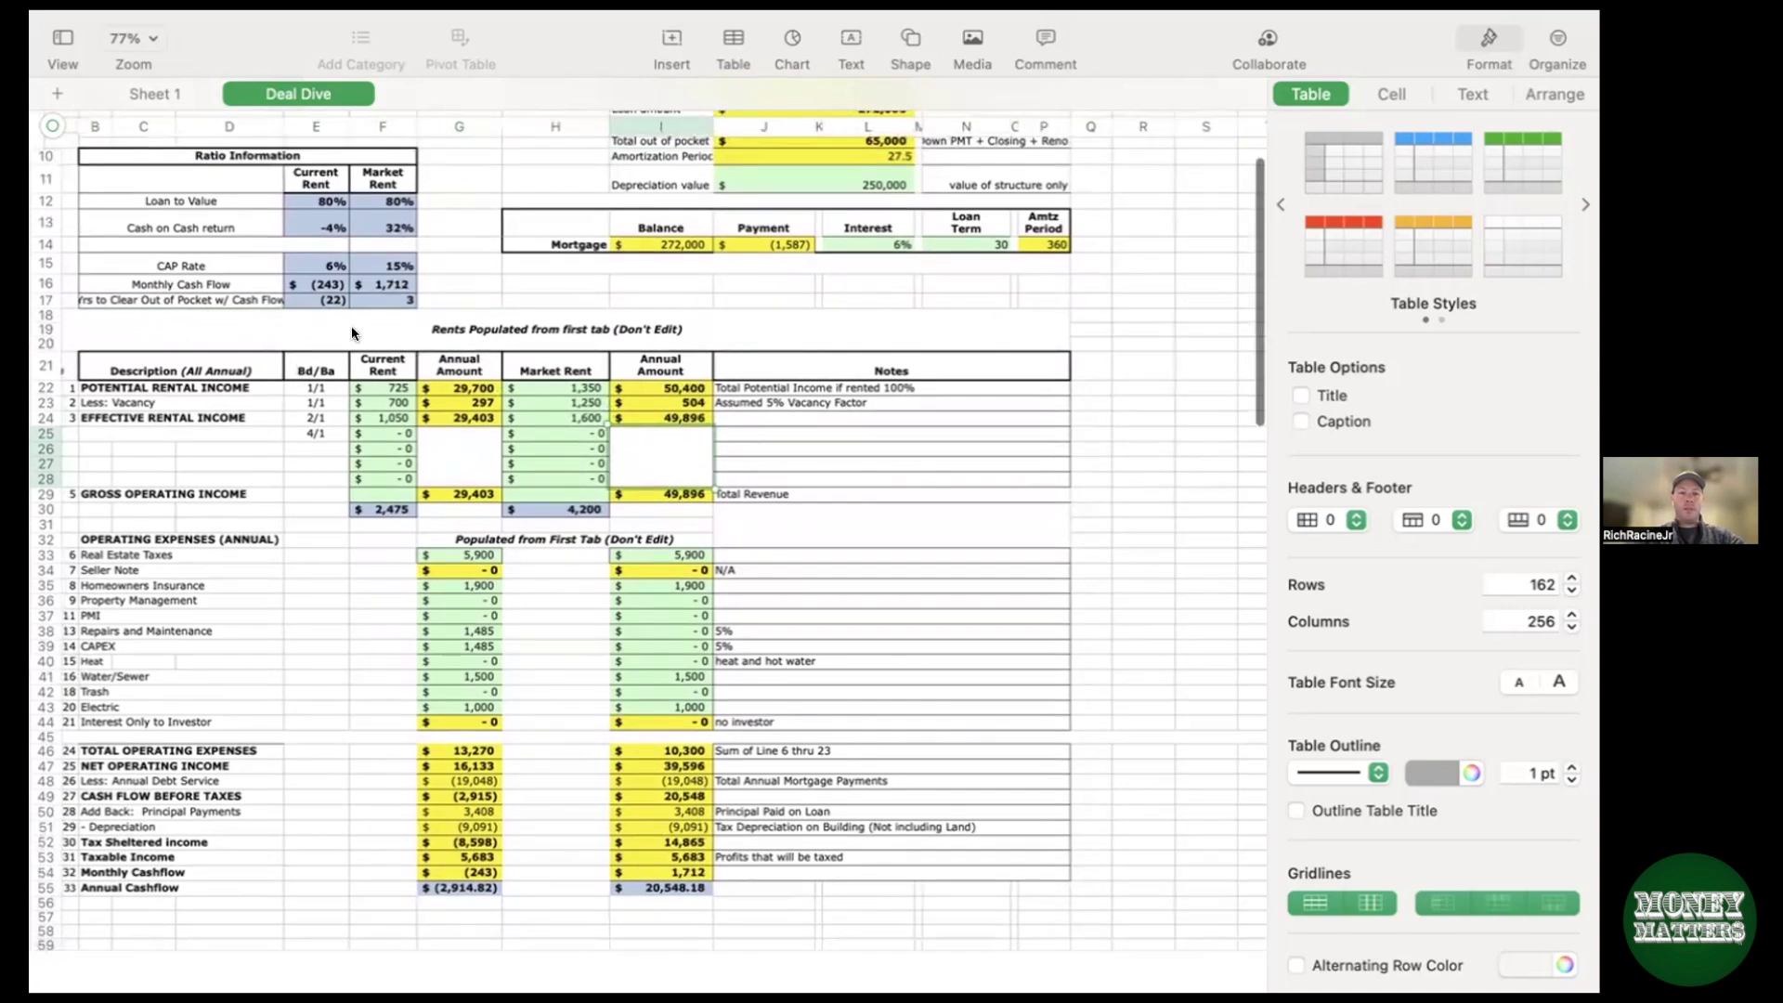
pyautogui.scroll(-3, 465, 492)
pyautogui.scroll(5, 464, 493)
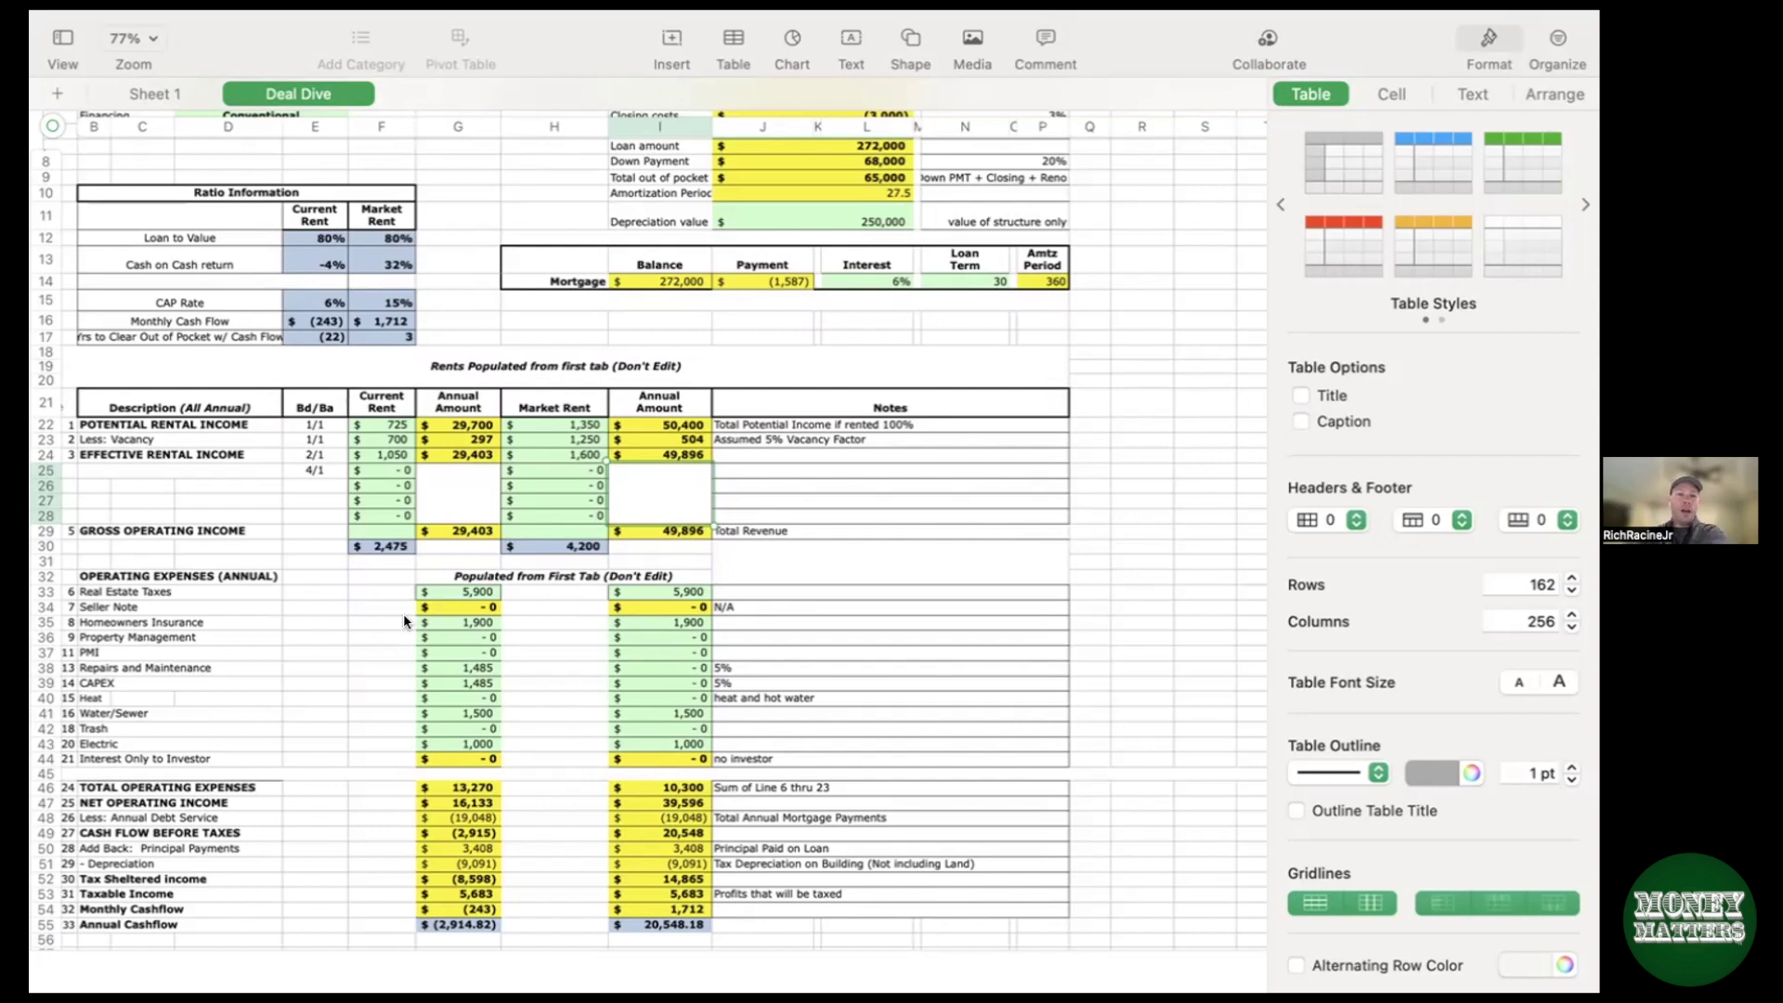
pyautogui.scroll(-3, 405, 620)
pyautogui.scroll(-1, 414, 568)
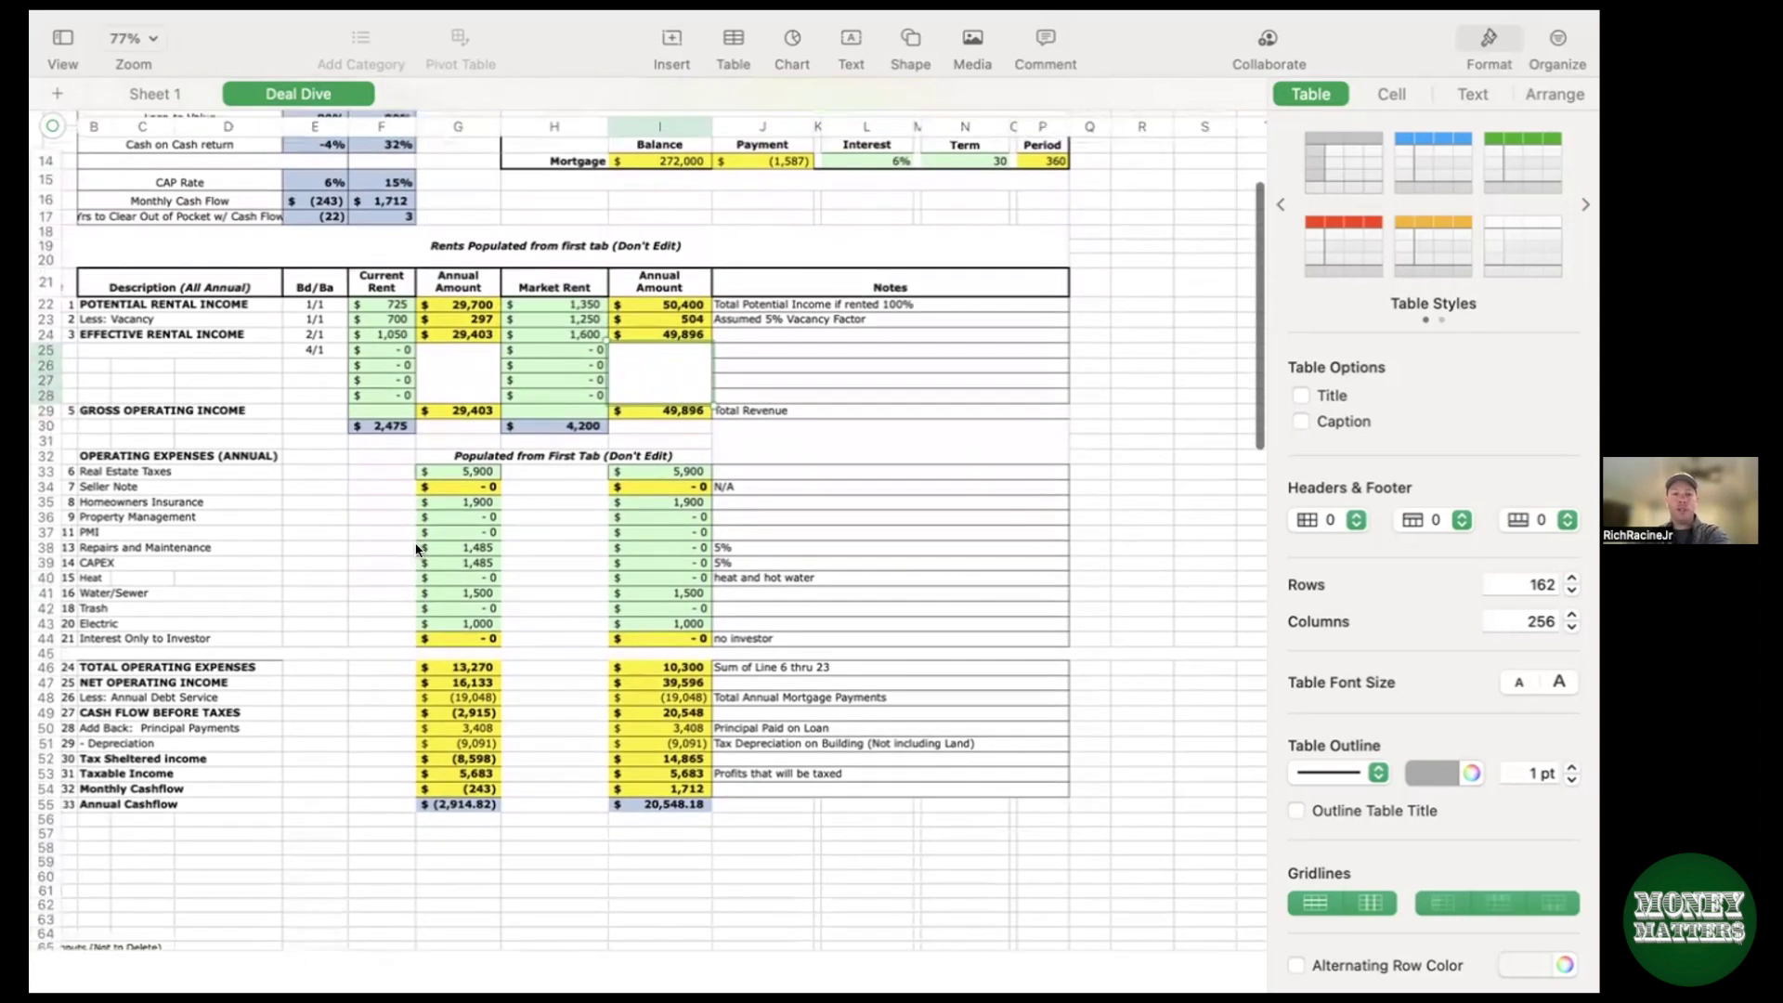
pyautogui.scroll(-1, 370, 512)
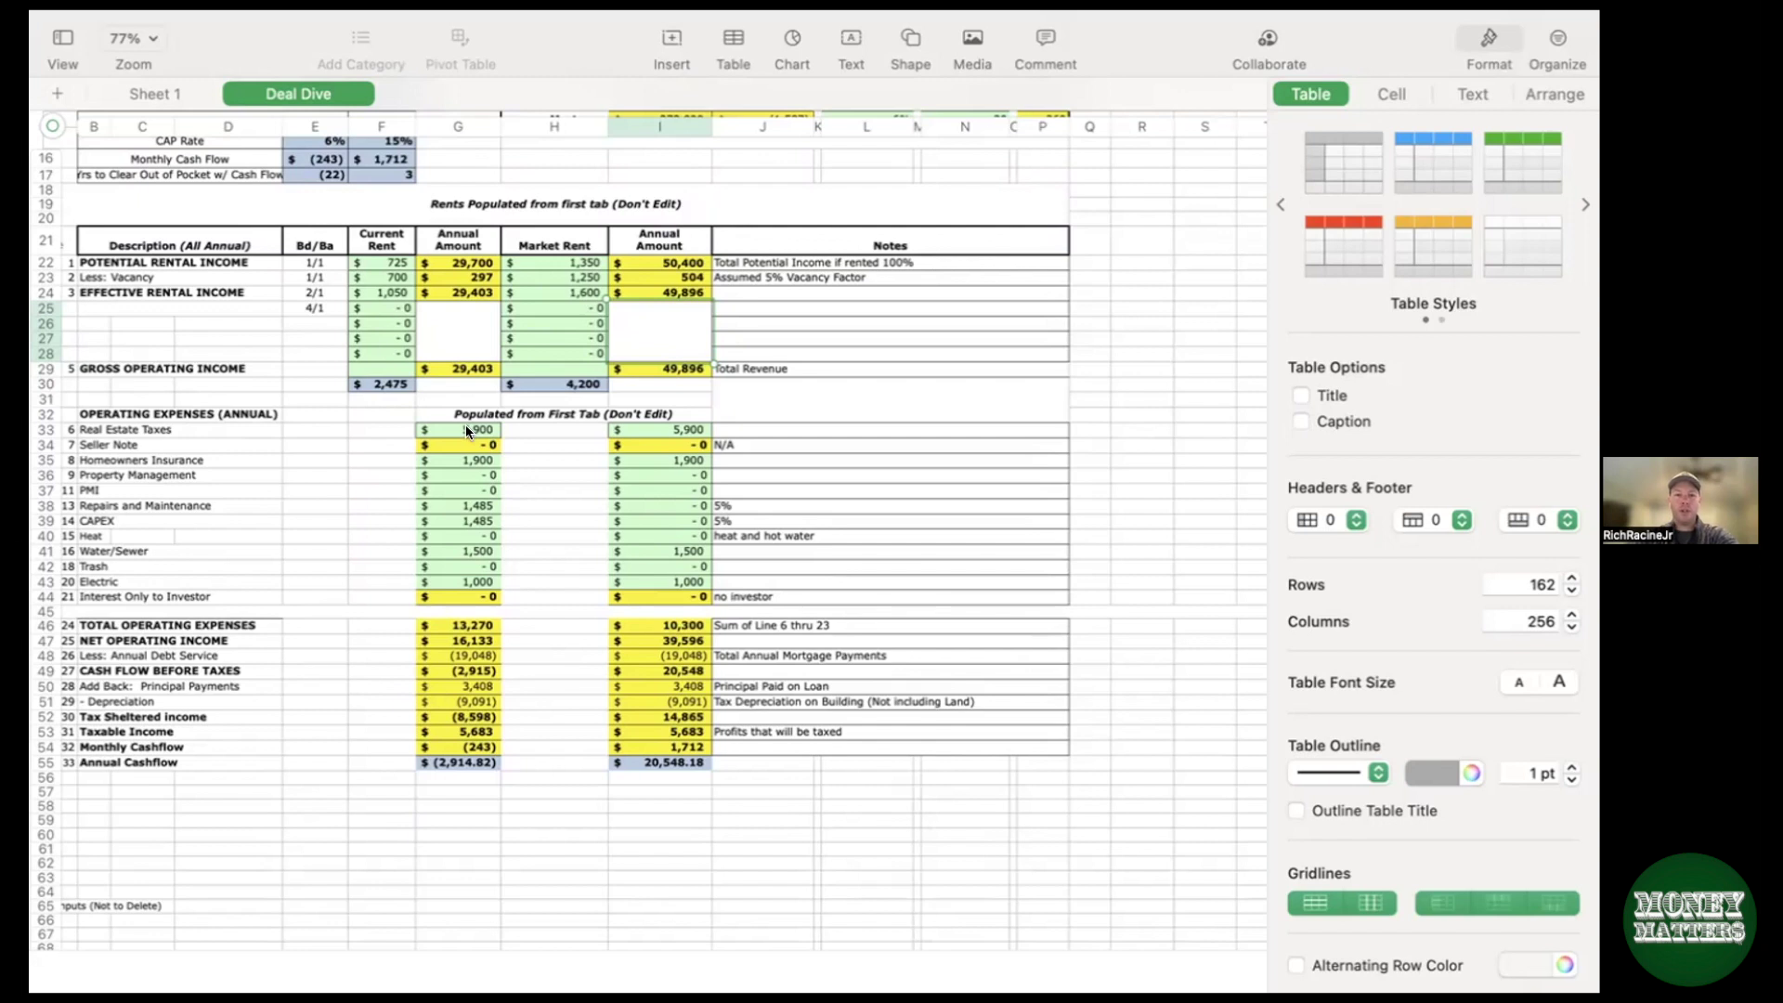
# Step: Examine the annual repairs and maintenance, CAPEX and potential rental income cells to see how the expense formulas derive from rent
pyautogui.click(471, 503)
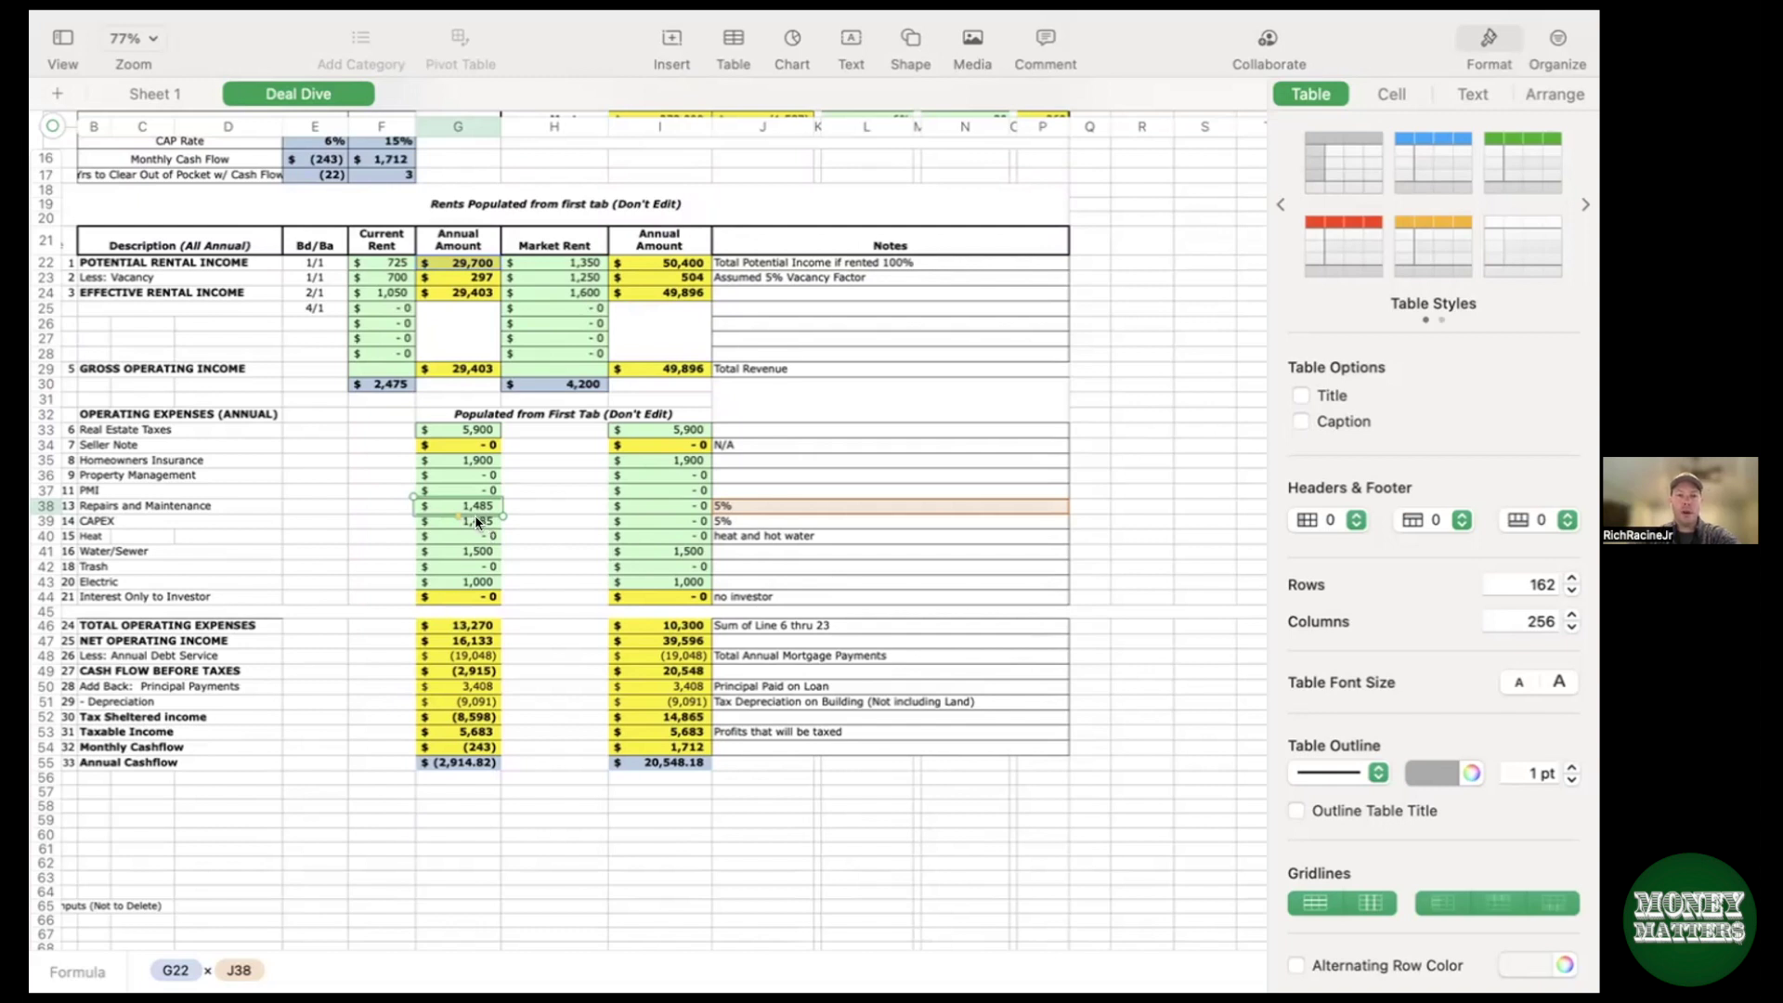
pyautogui.click(473, 517)
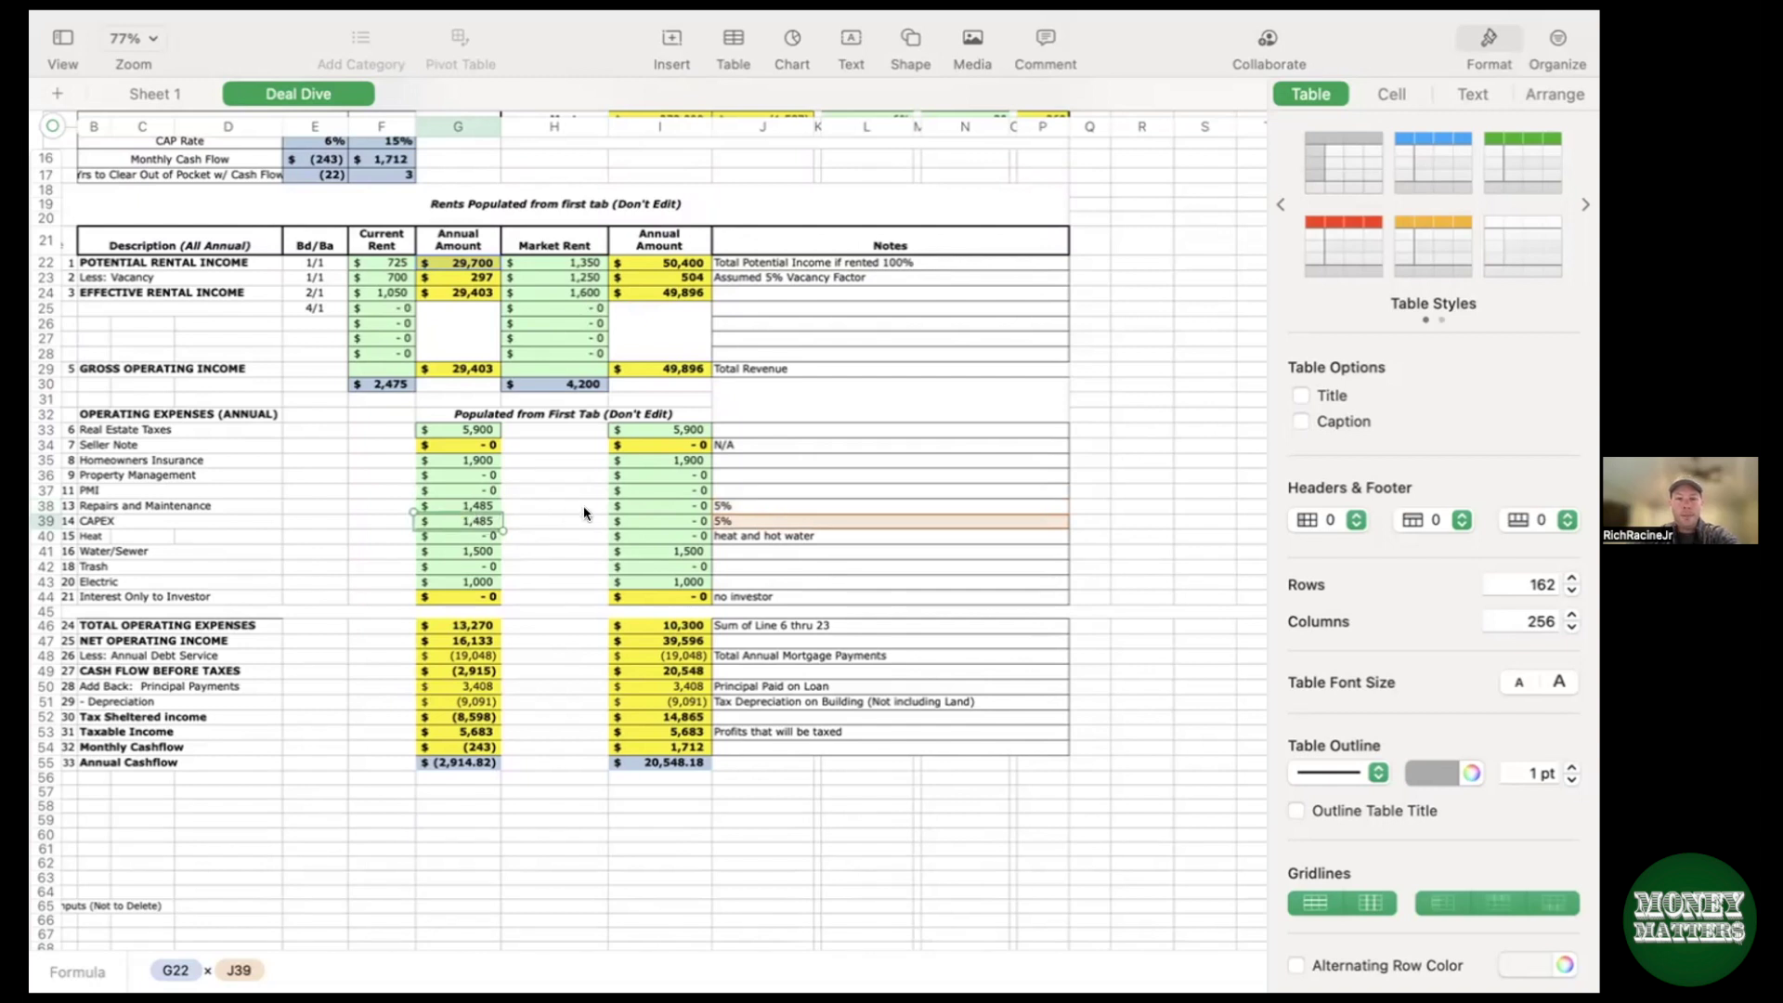
pyautogui.click(693, 502)
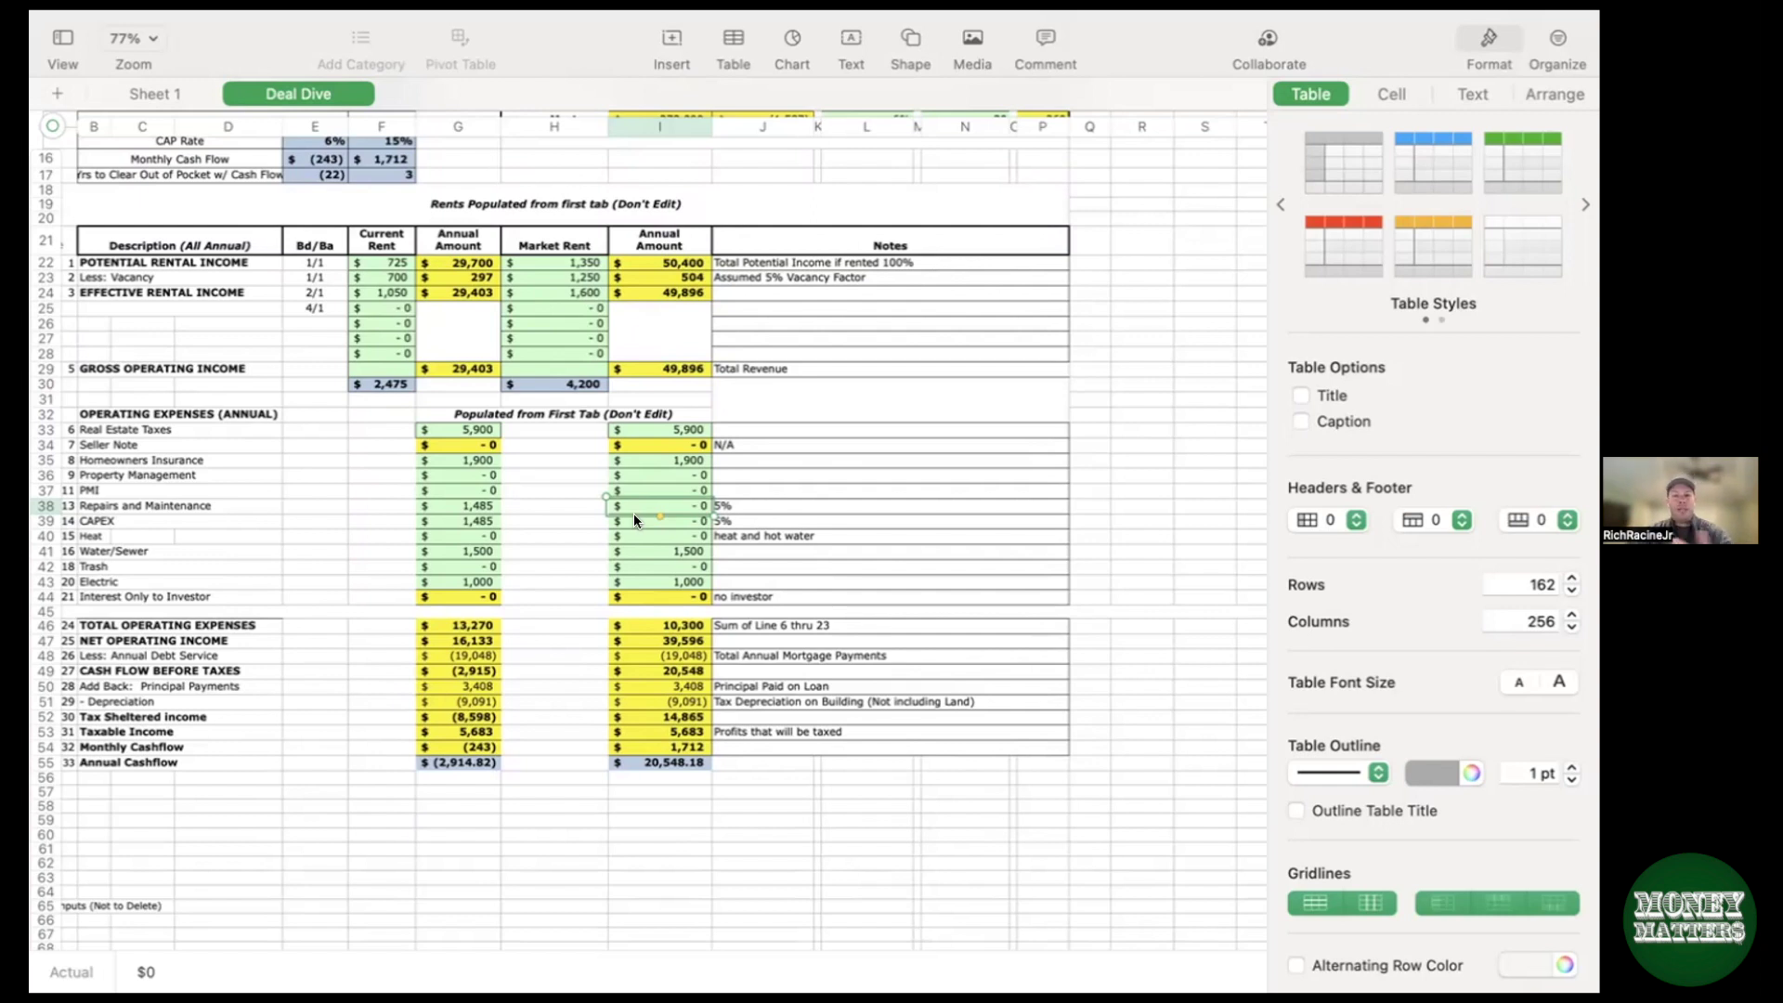
pyautogui.click(480, 507)
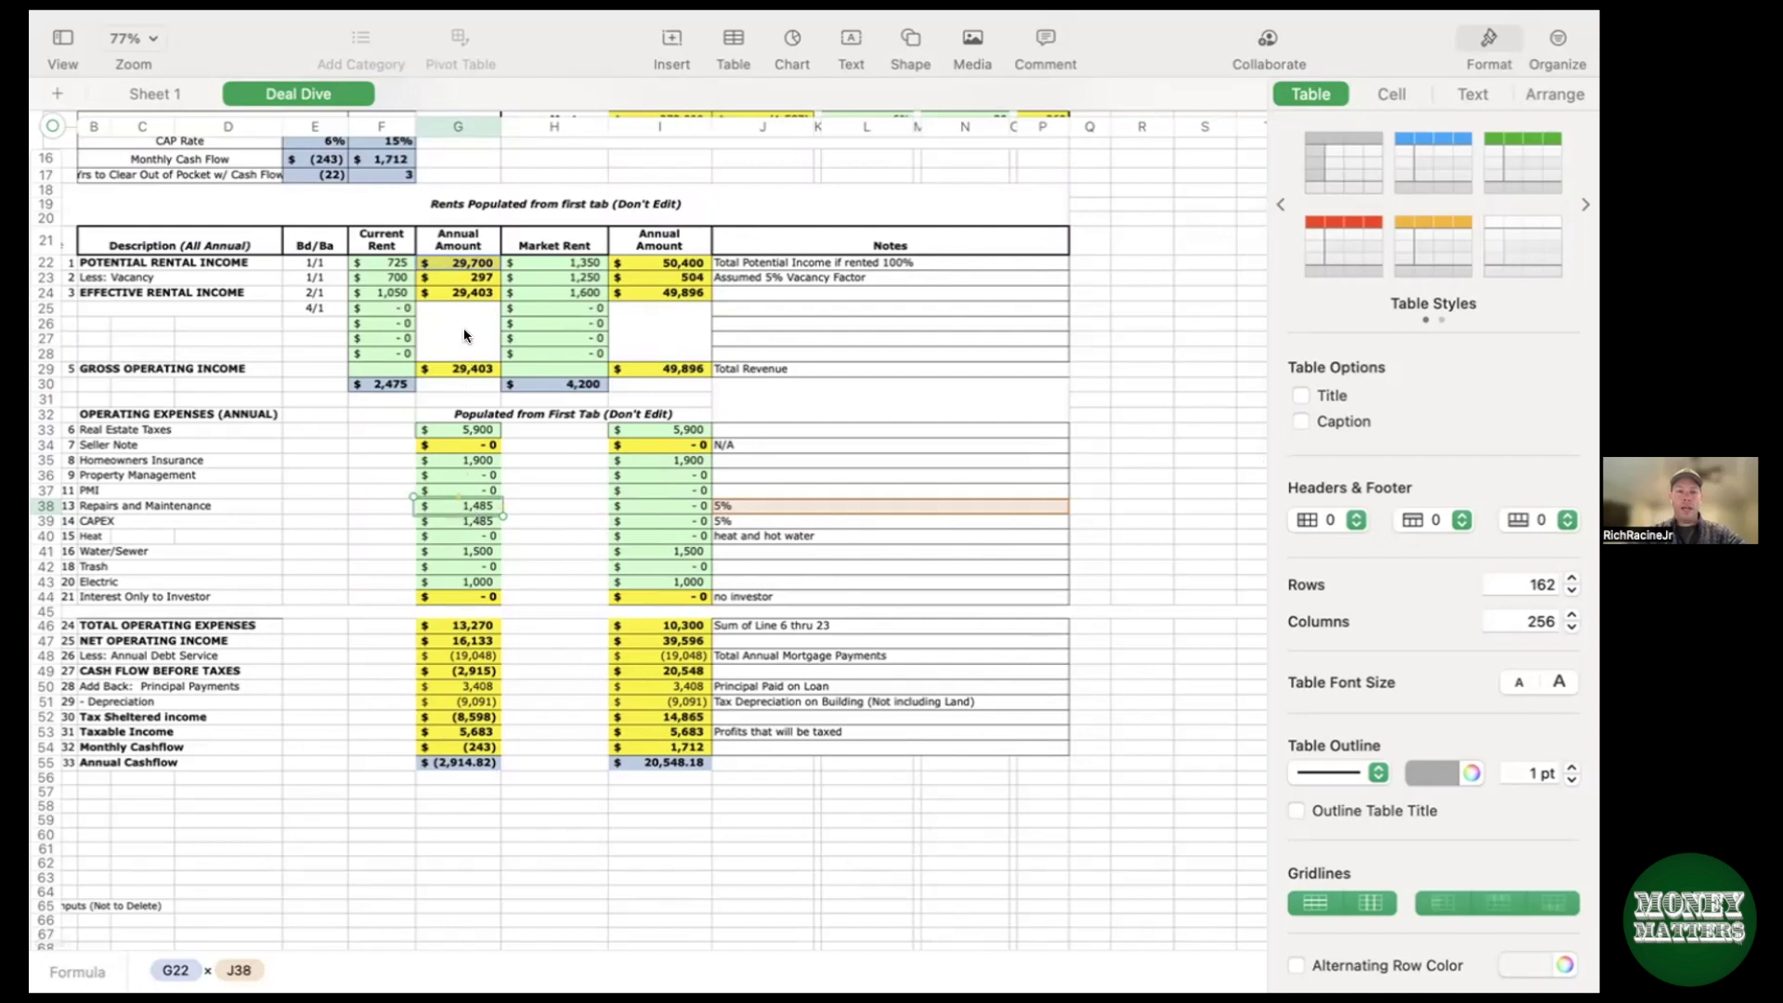
pyautogui.click(465, 263)
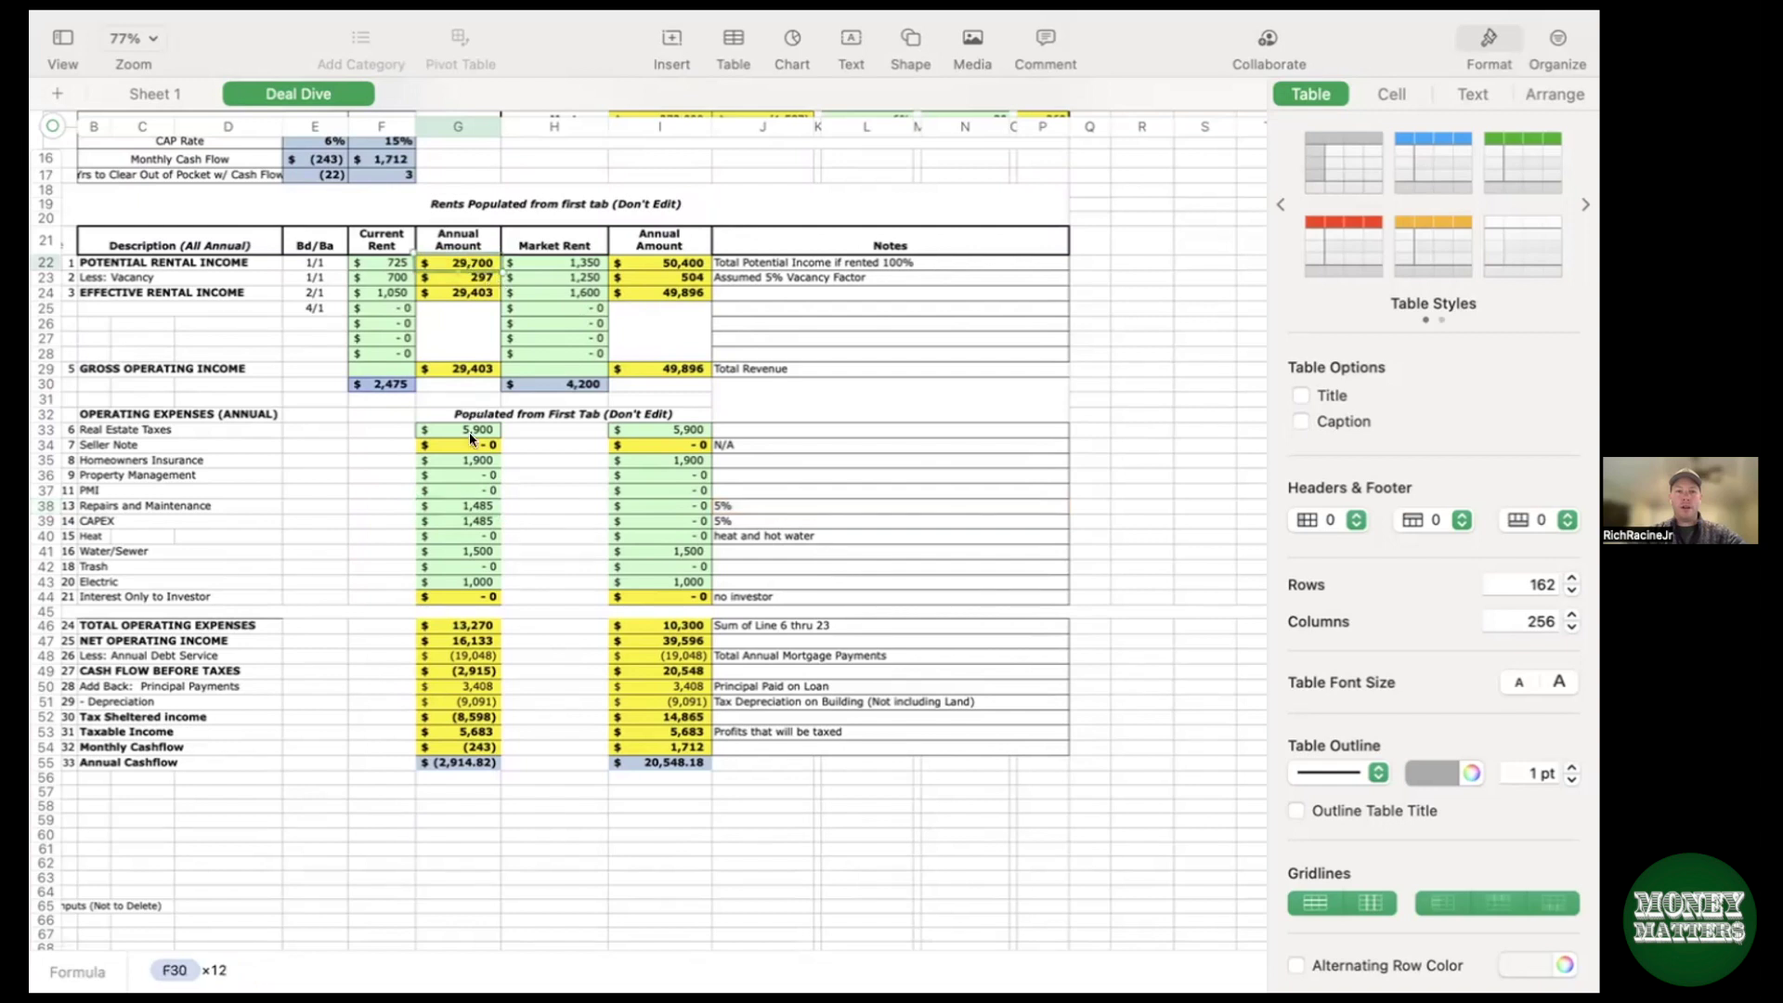
pyautogui.click(472, 504)
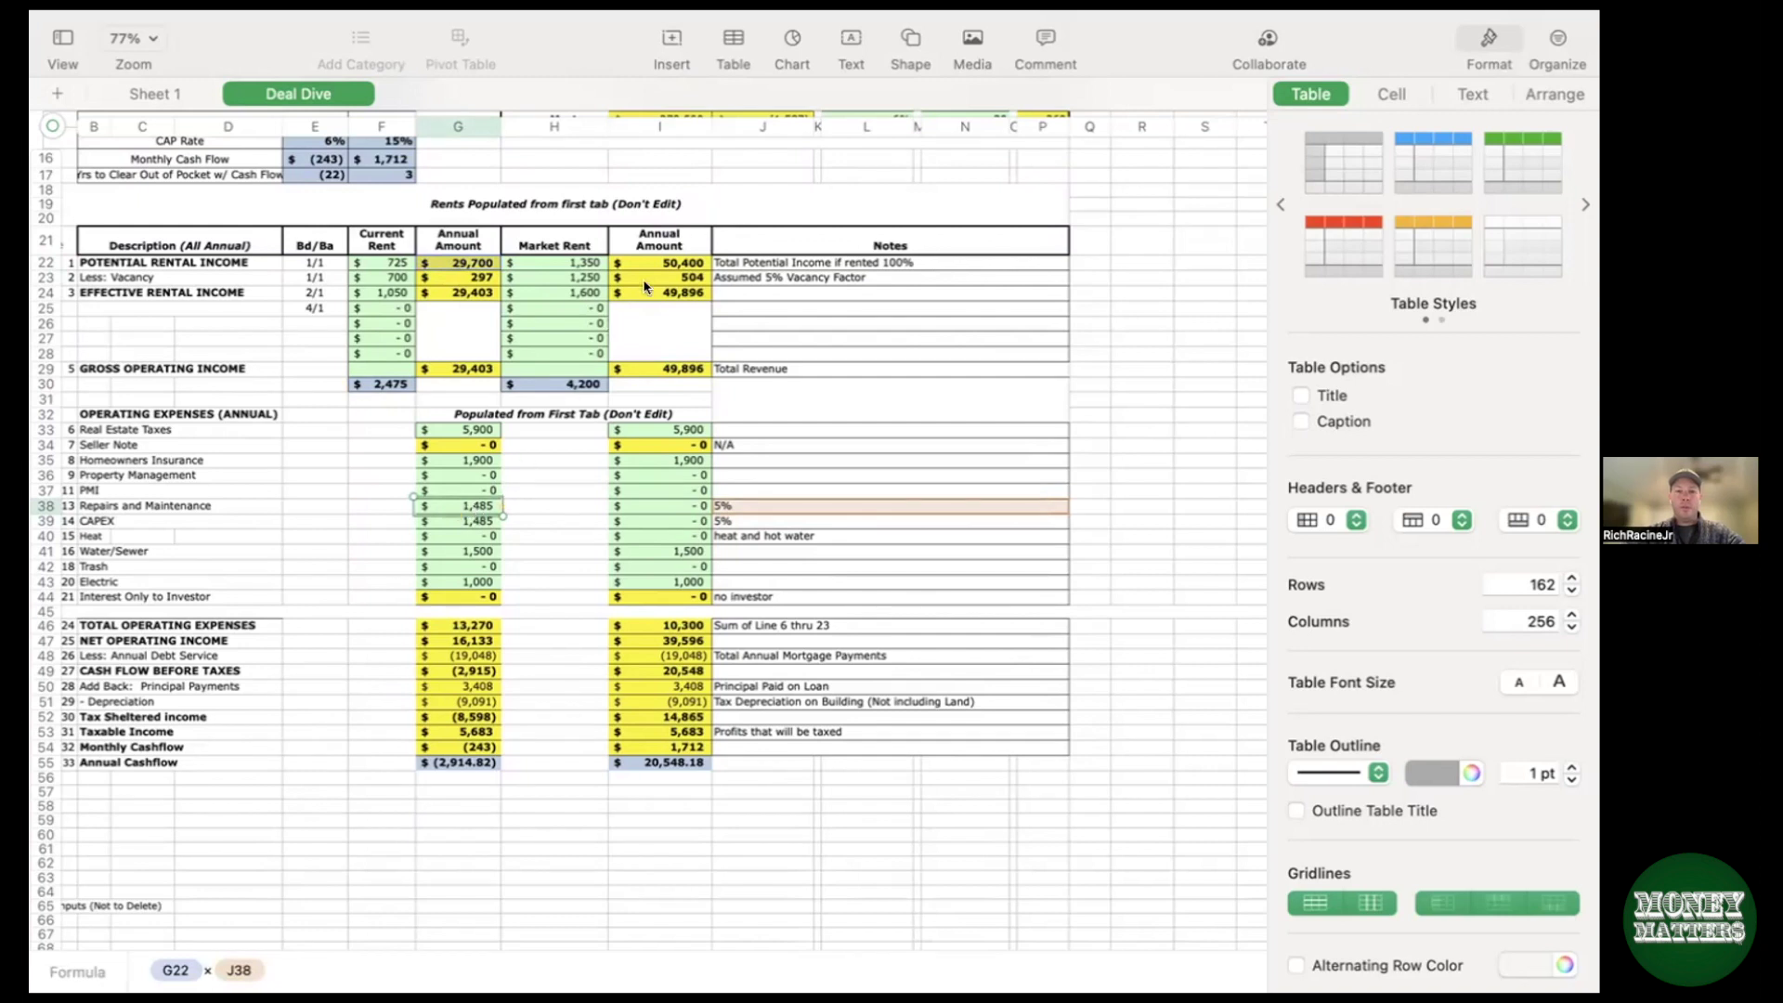
pyautogui.click(685, 265)
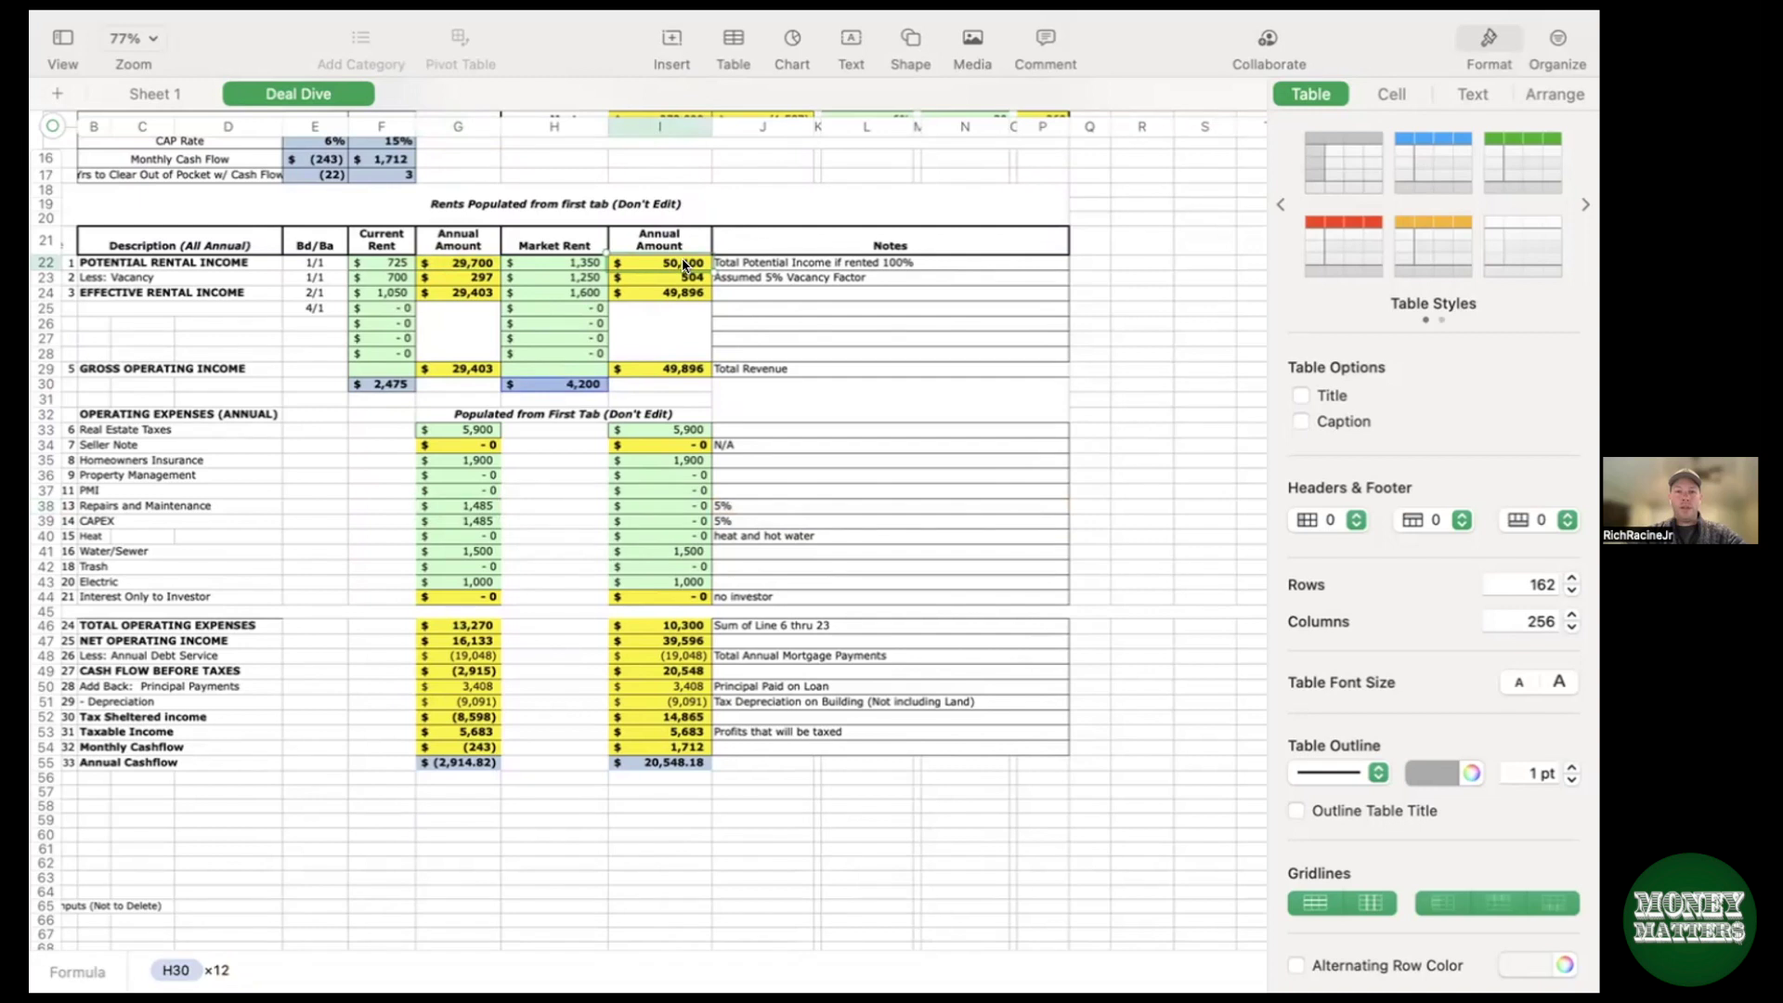
# Step: Set the market-rent annual amounts for repairs and maintenance and for CAPEX to 2,500 each
pyautogui.click(695, 510)
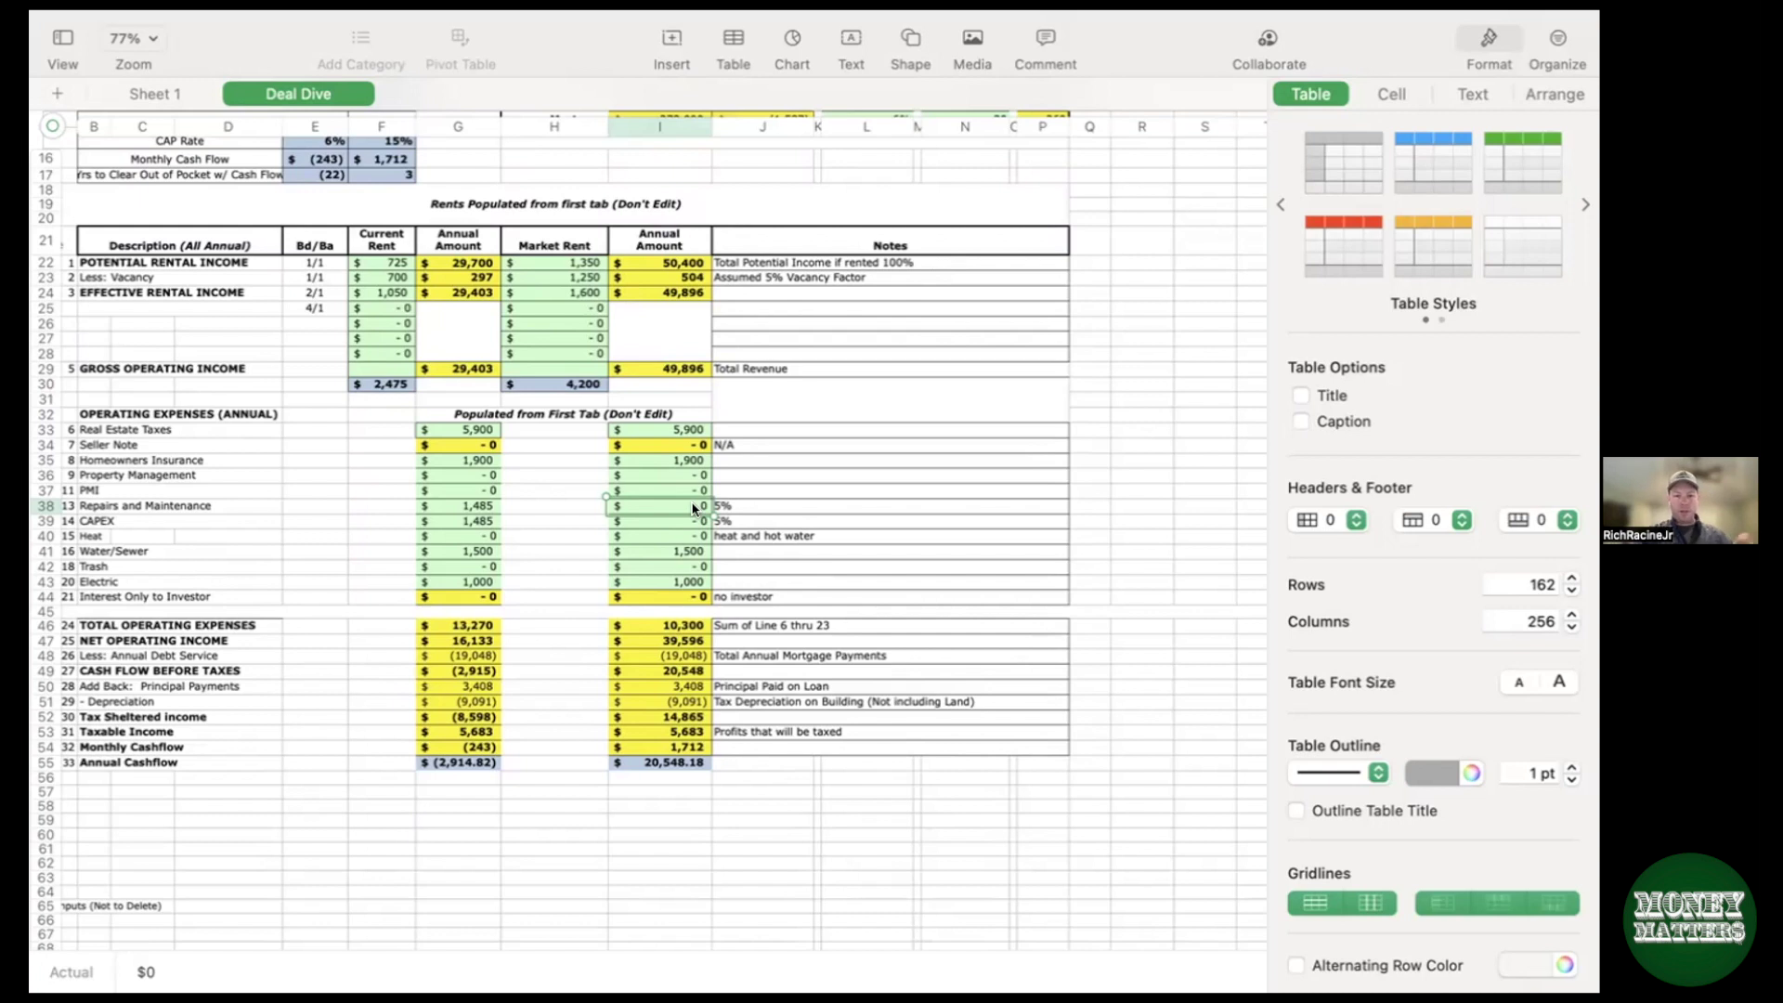
pyautogui.write('2500')
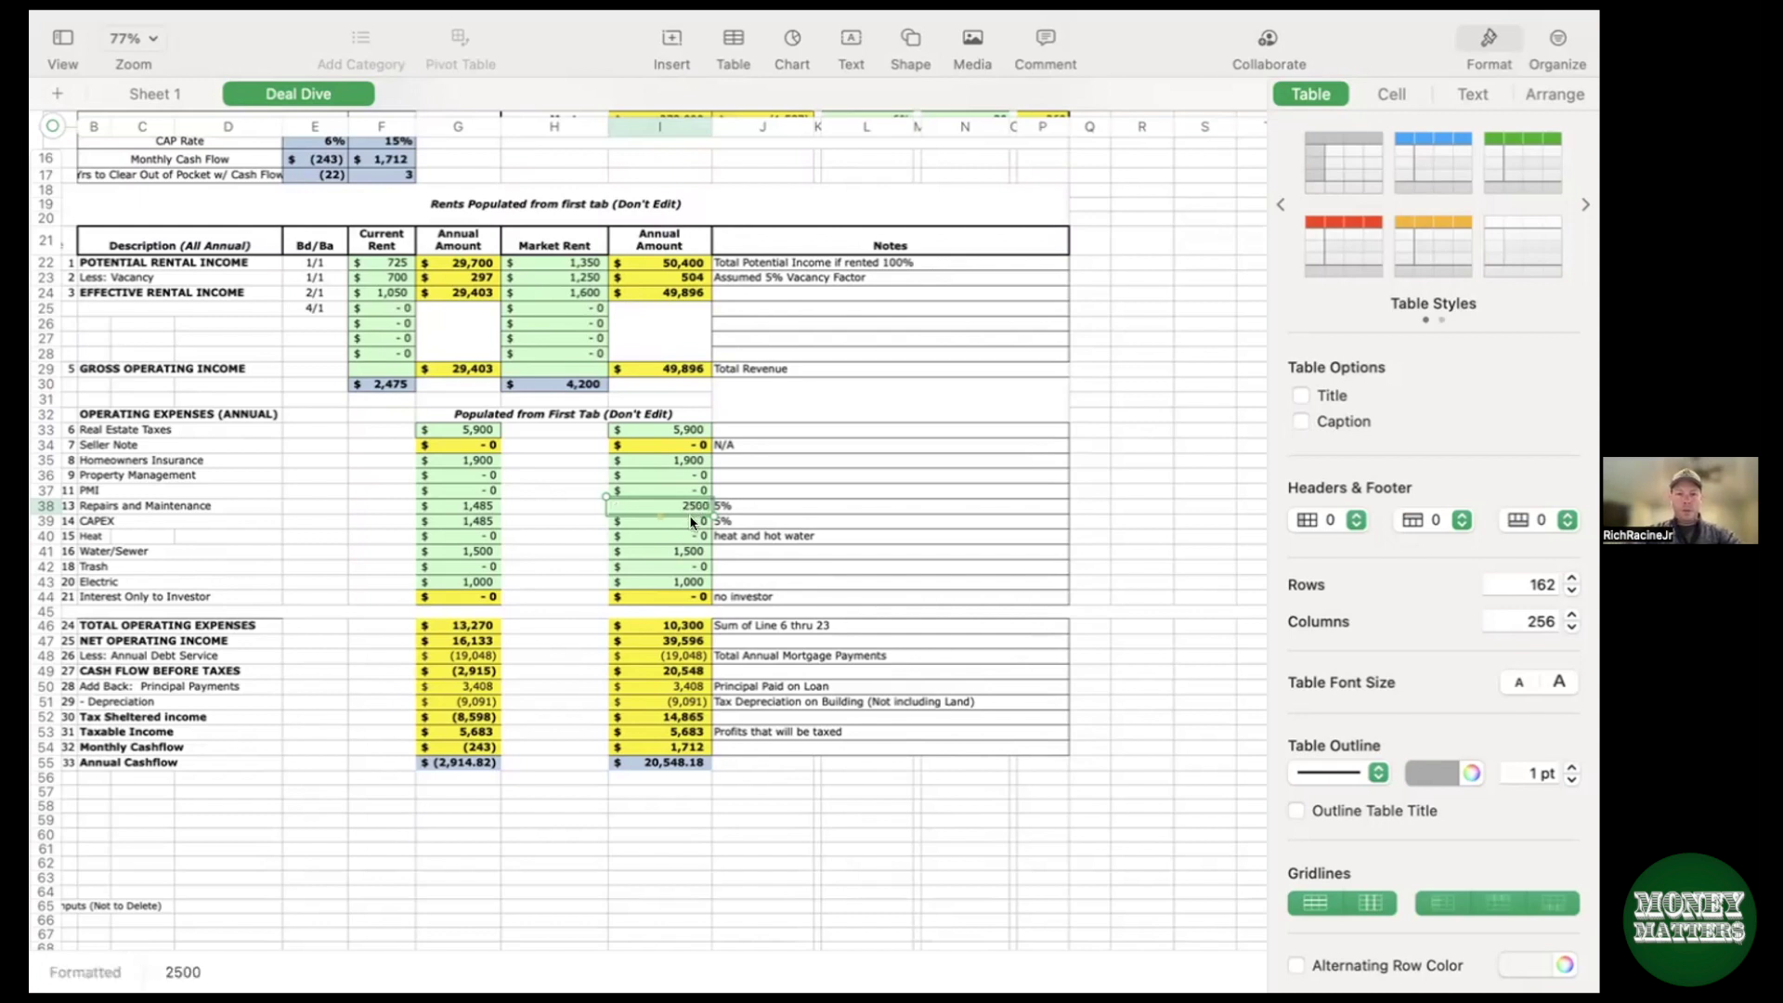
pyautogui.press('Return')
pyautogui.write('2500')
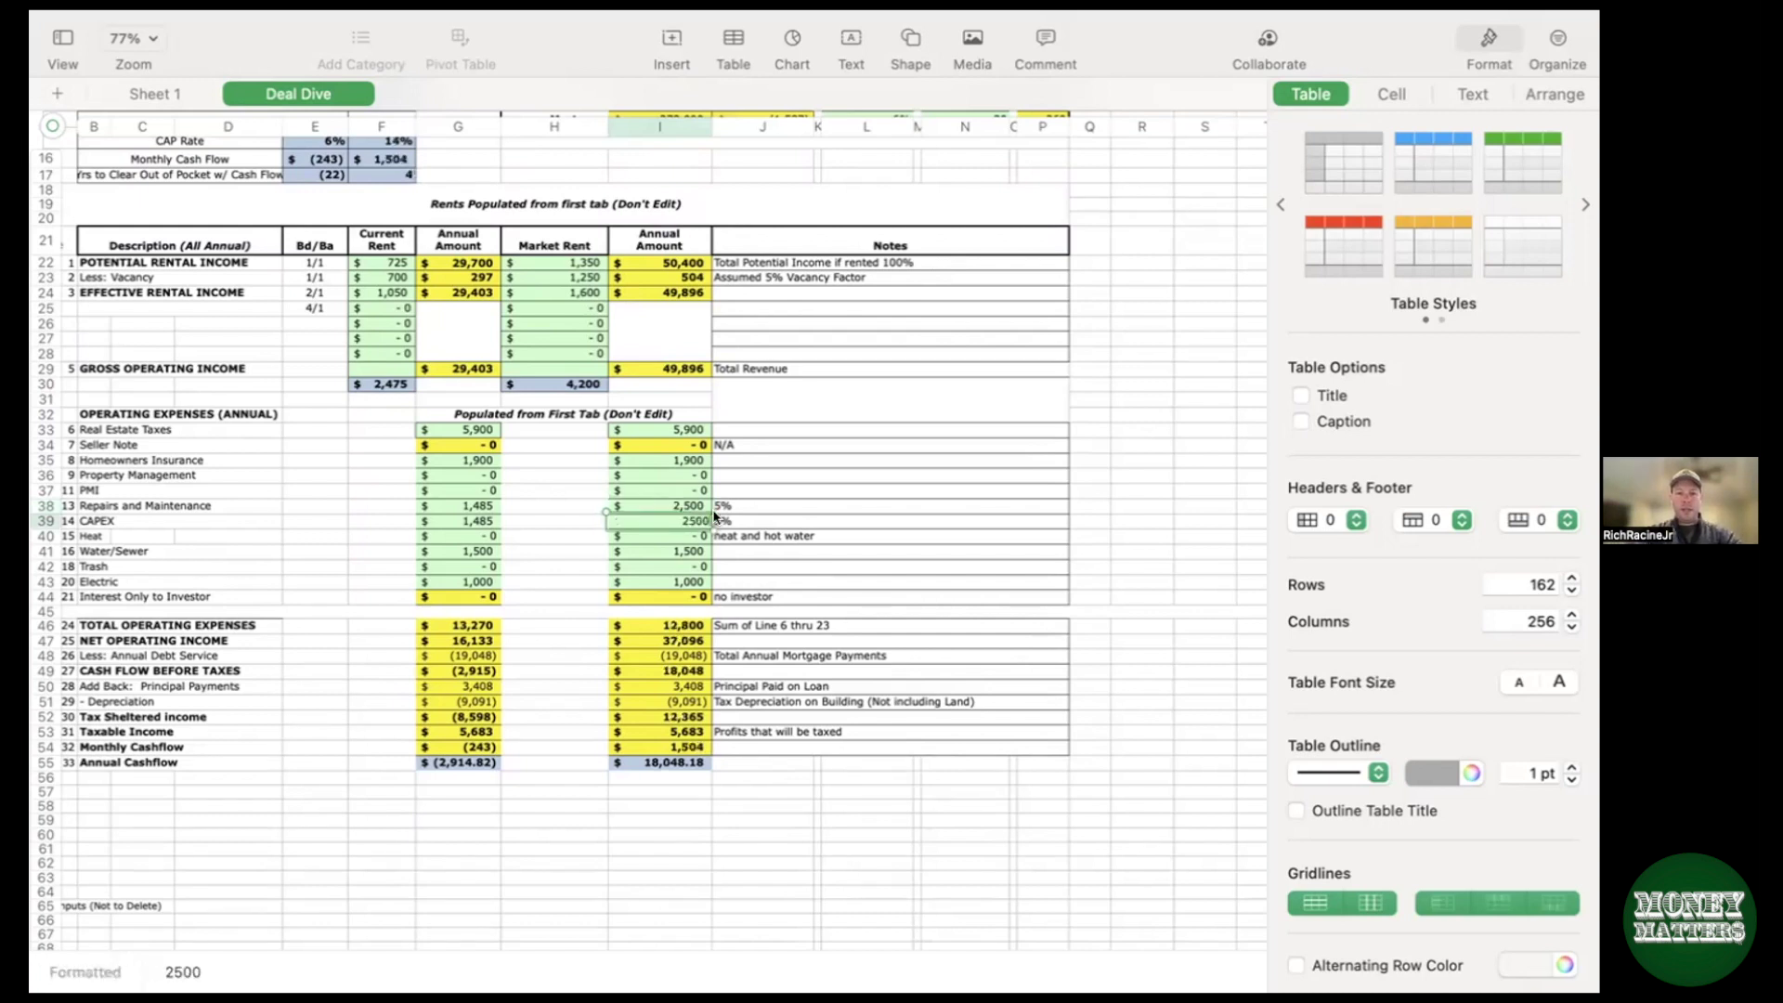
pyautogui.click(840, 478)
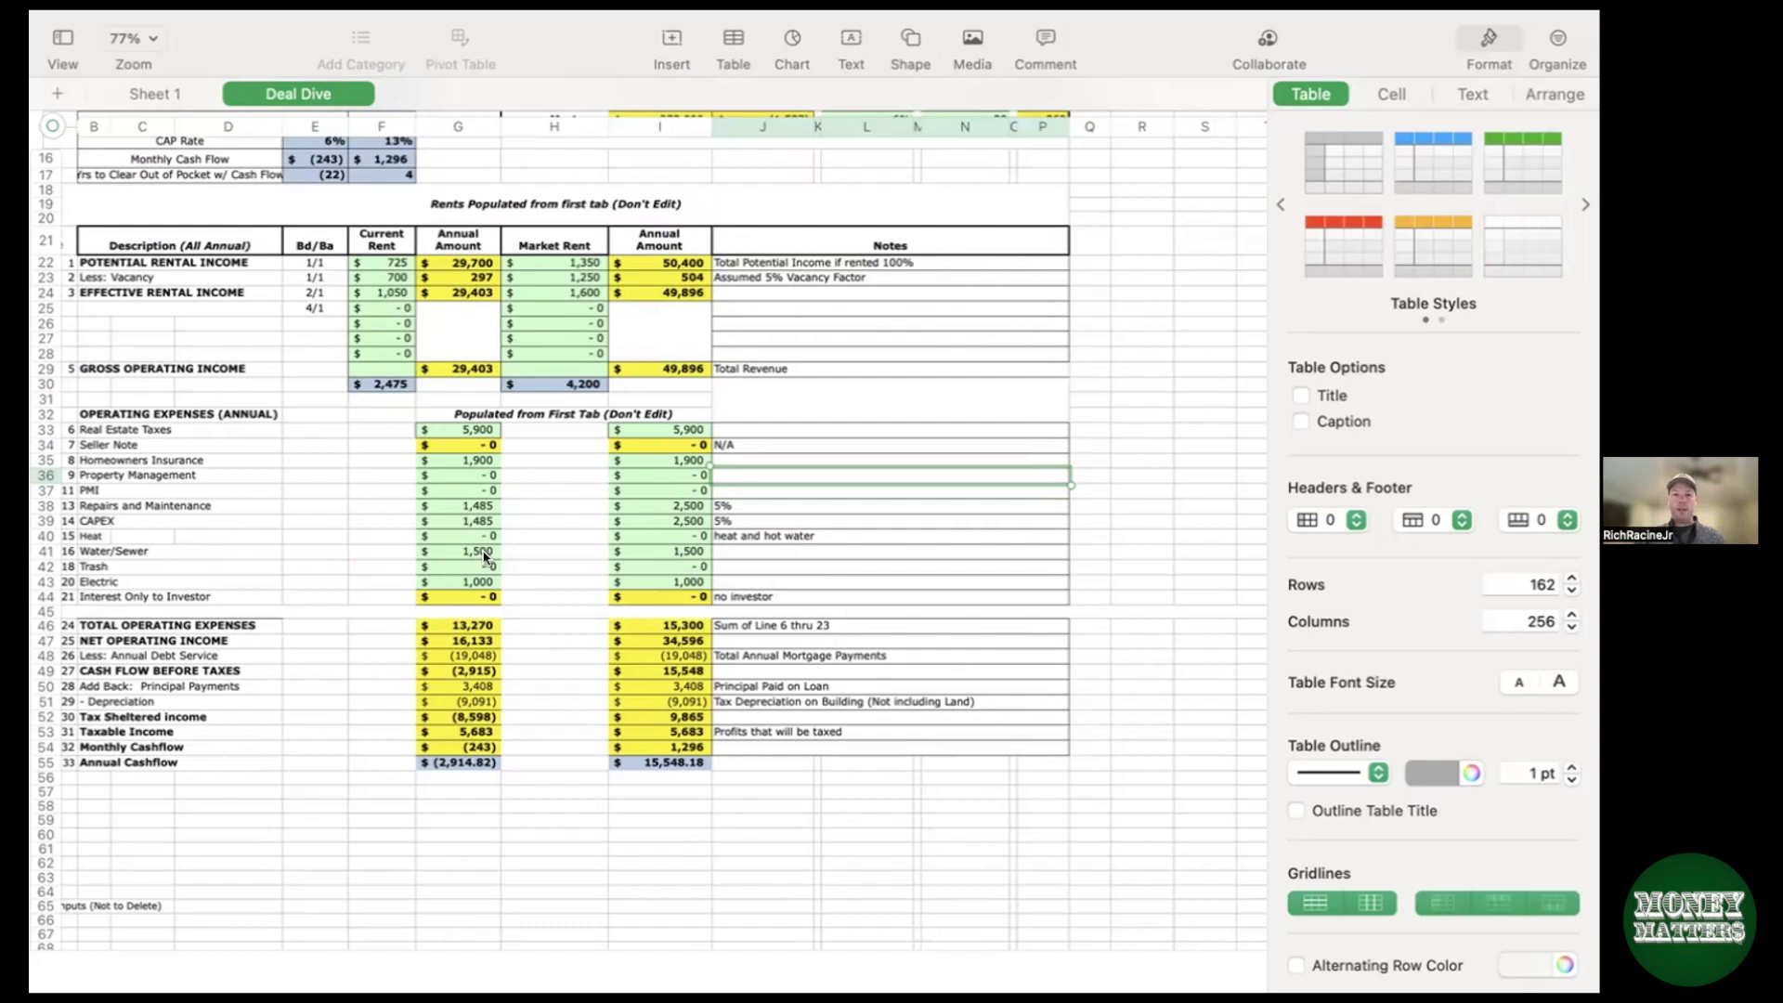
# Step: Review the market-rent ratios and price information against the rental income, operating expenses and annual cash flow rows
pyautogui.scroll(-1, 483, 556)
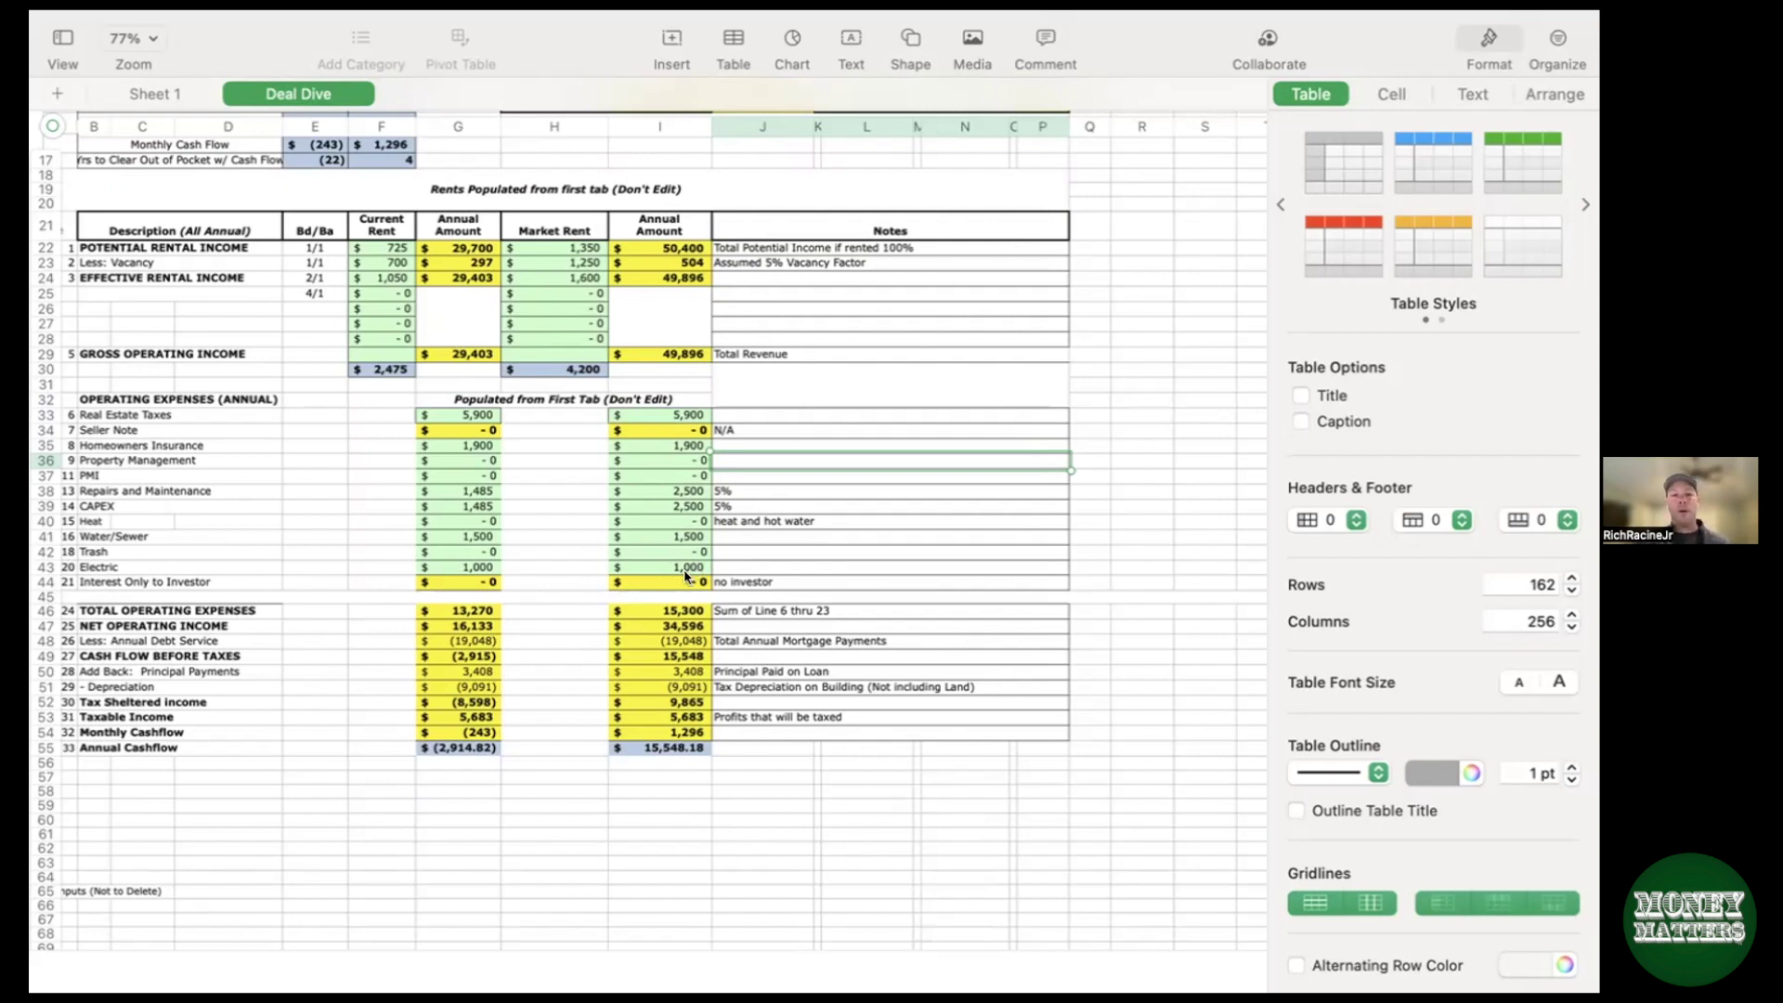
pyautogui.scroll(3, 682, 556)
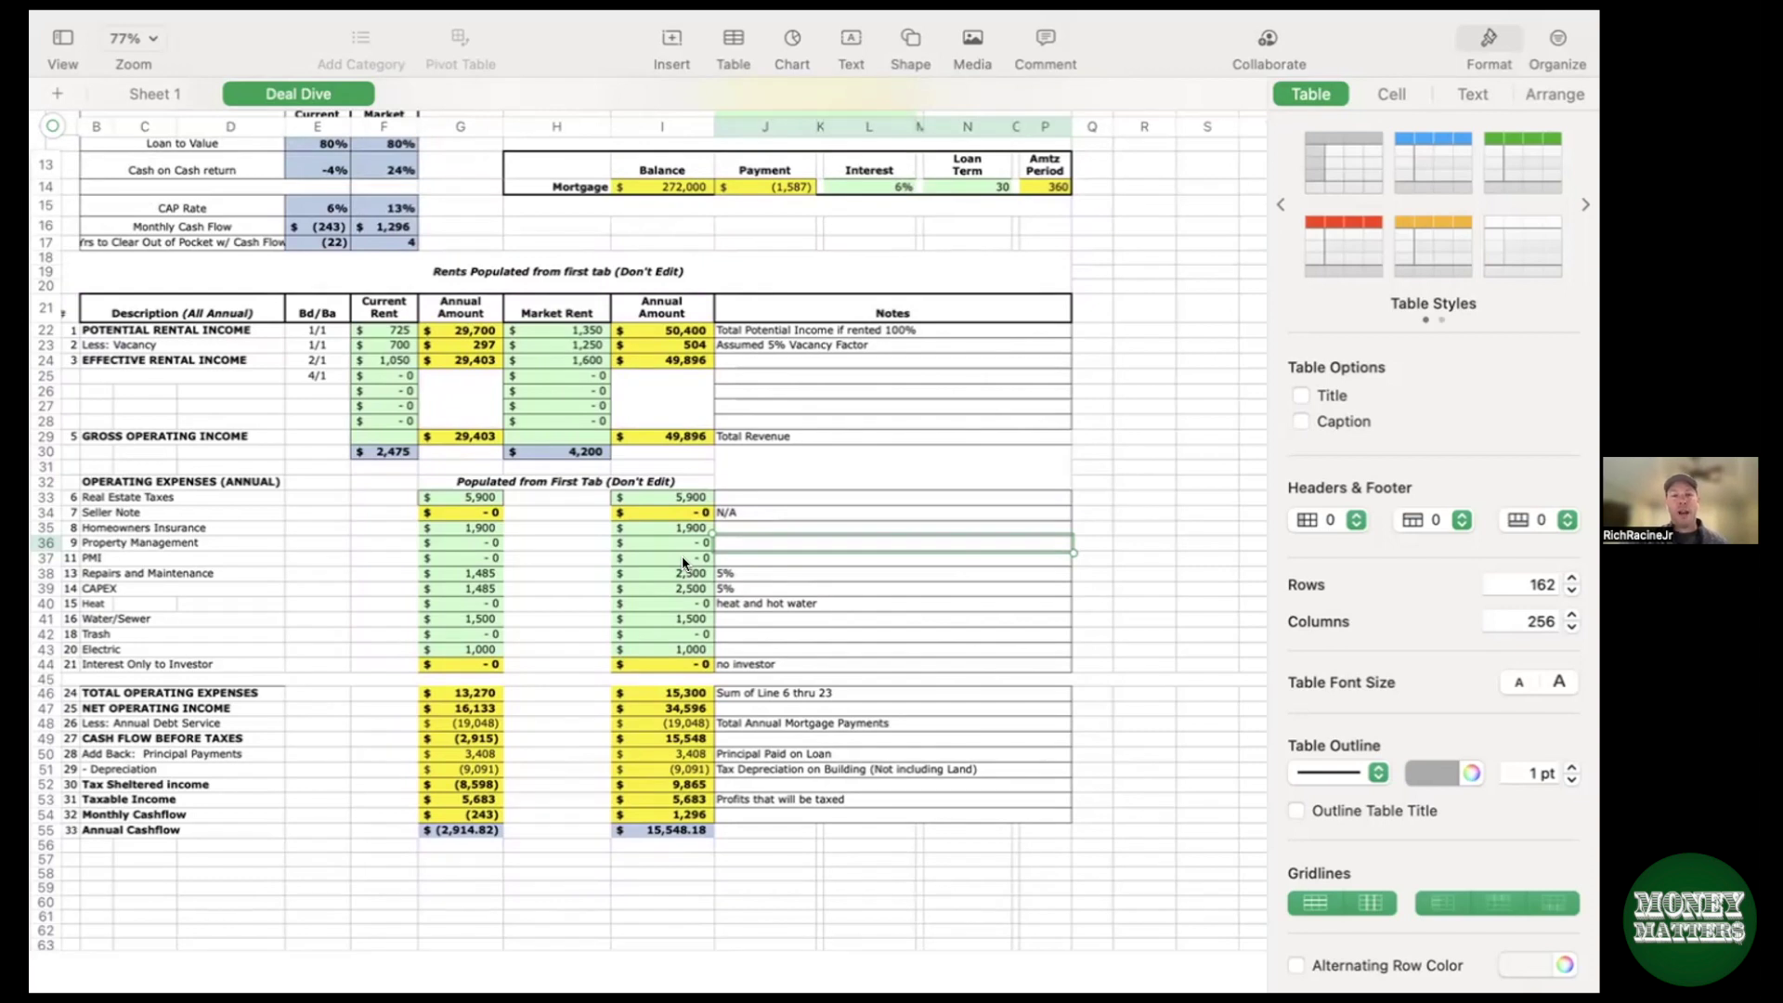
pyautogui.scroll(3, 682, 556)
pyautogui.scroll(3, 682, 555)
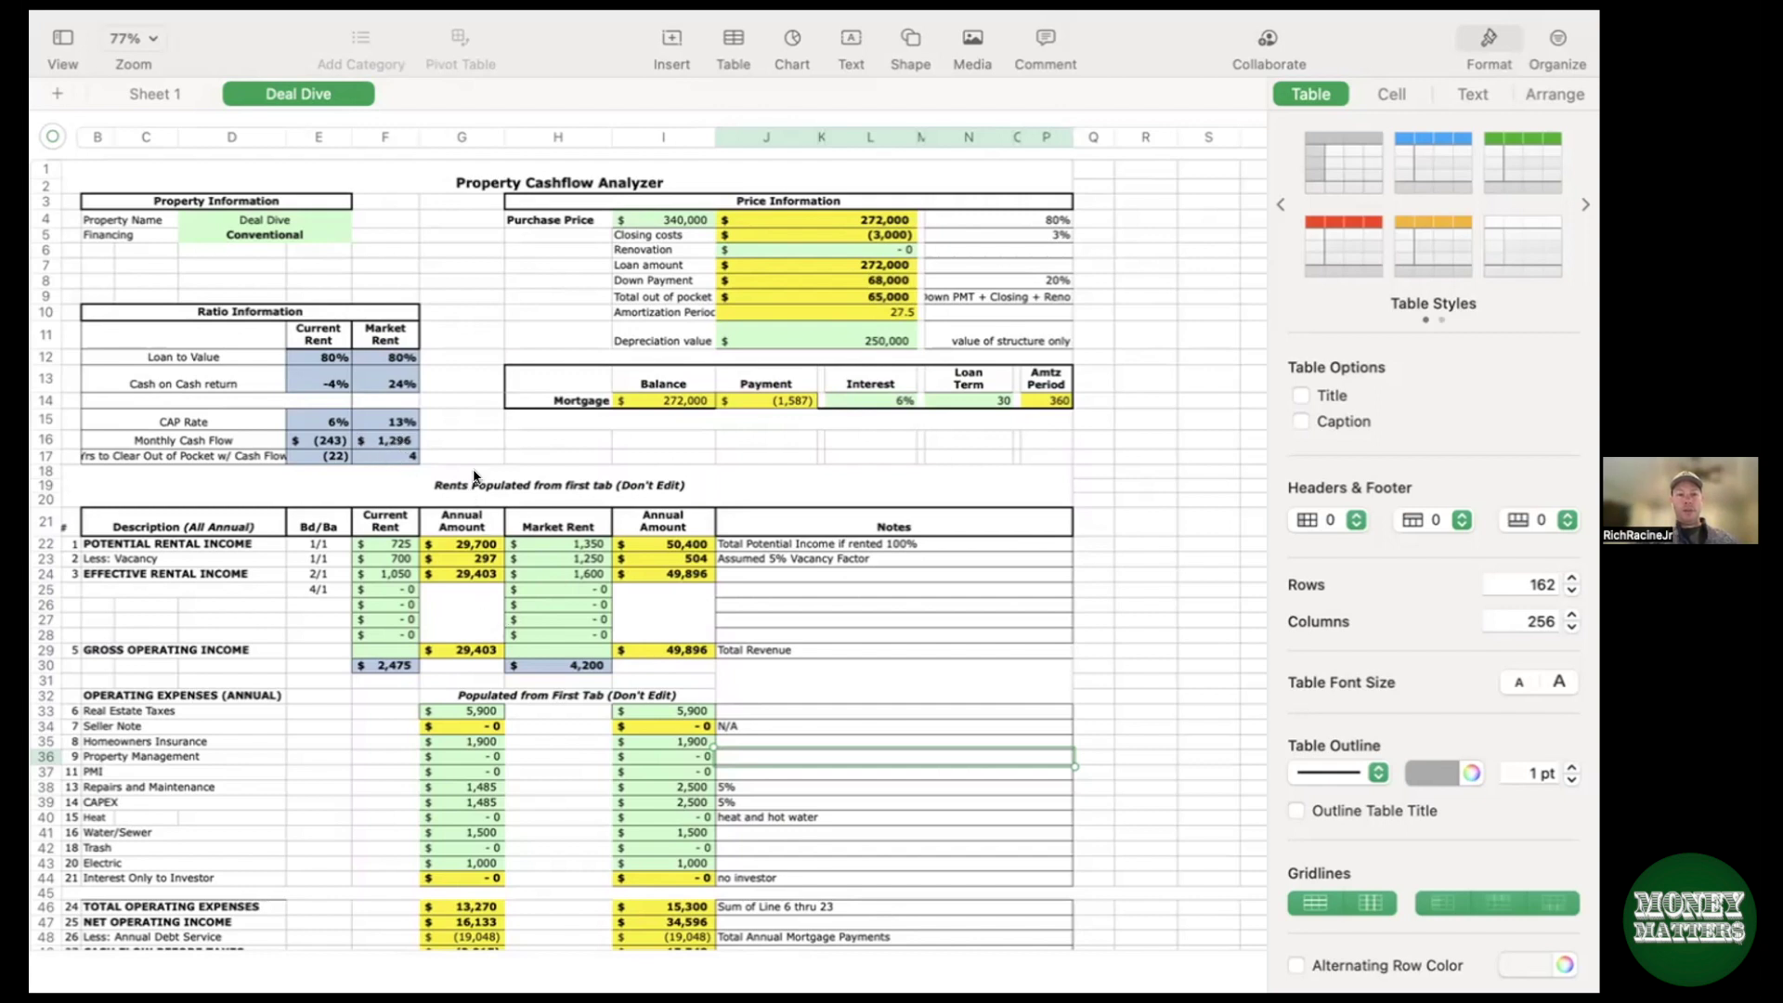
pyautogui.scroll(-3, 678, 700)
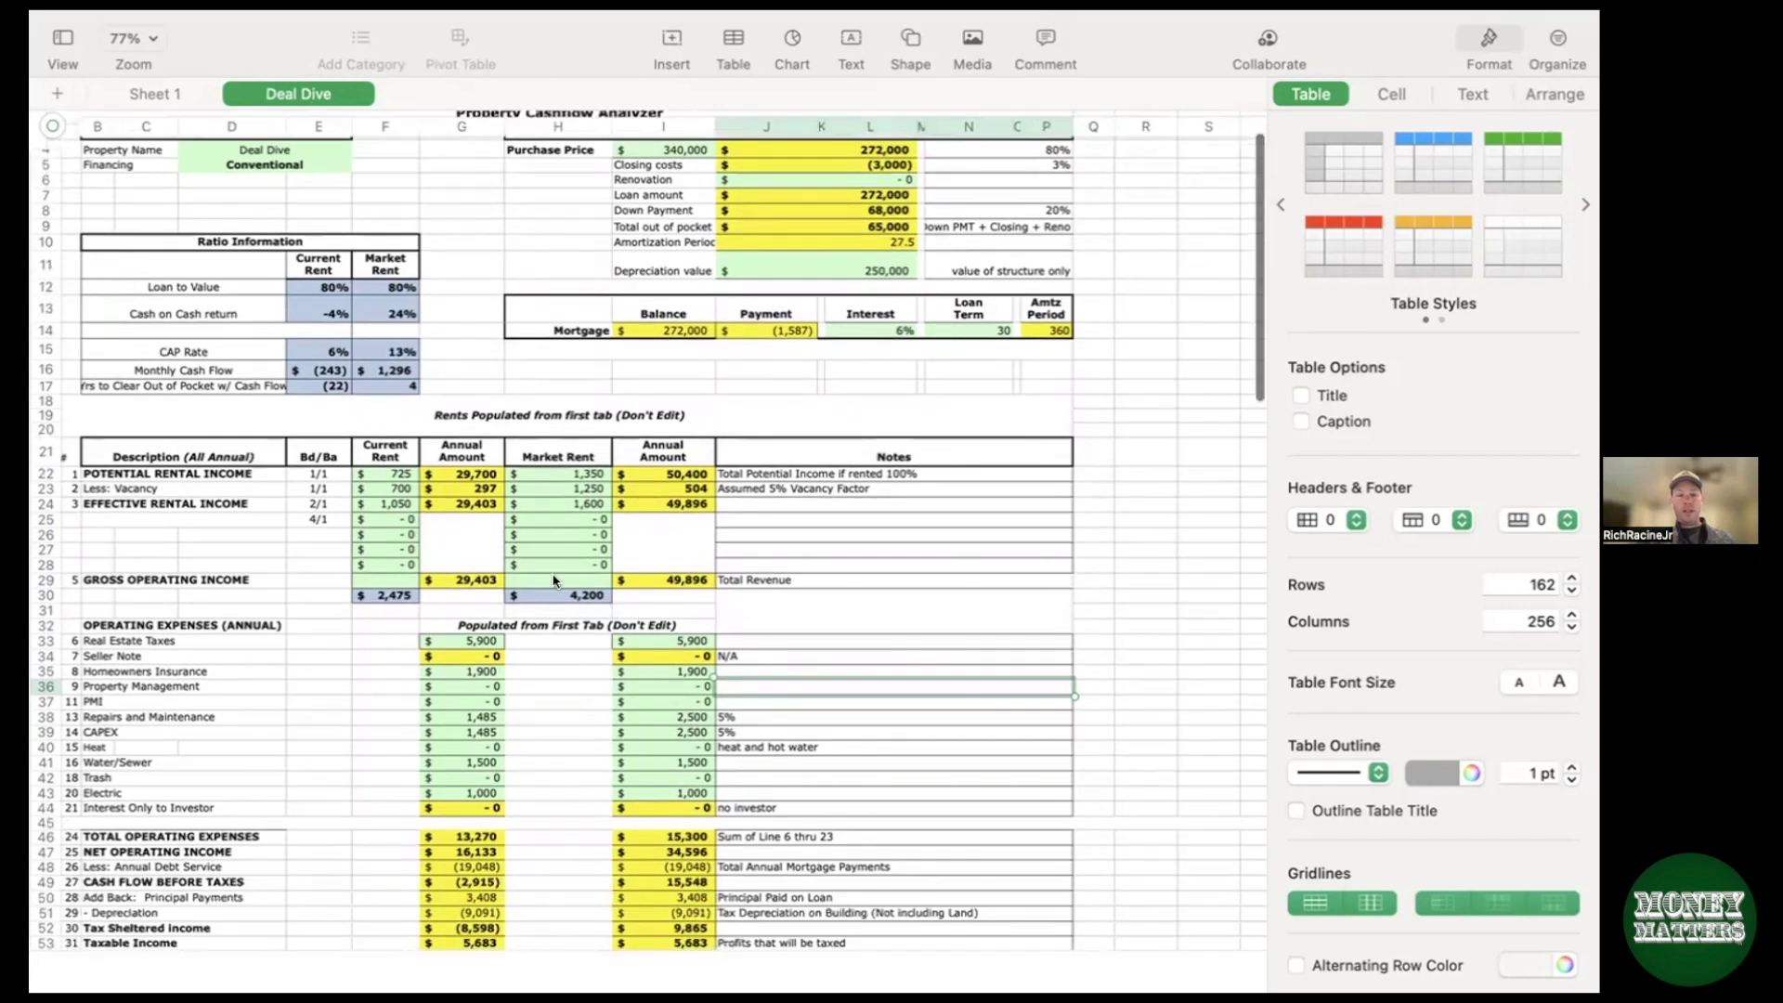
pyautogui.scroll(3, 677, 677)
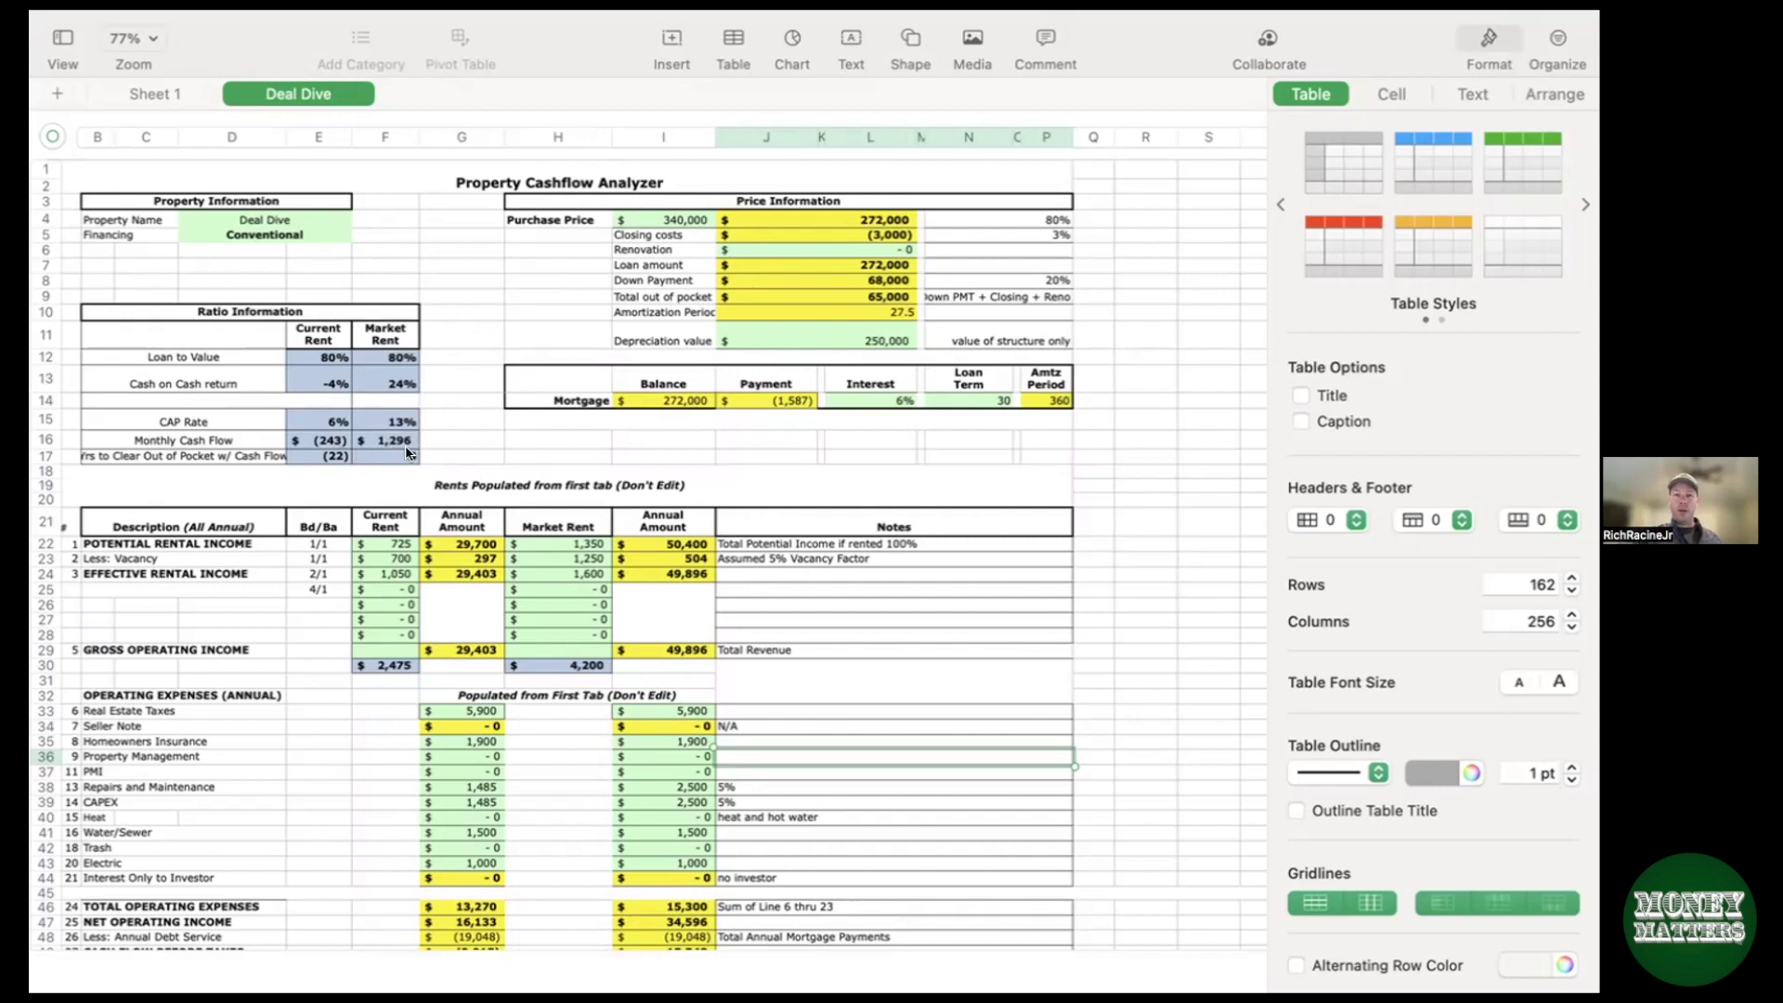
pyautogui.scroll(-3, 633, 705)
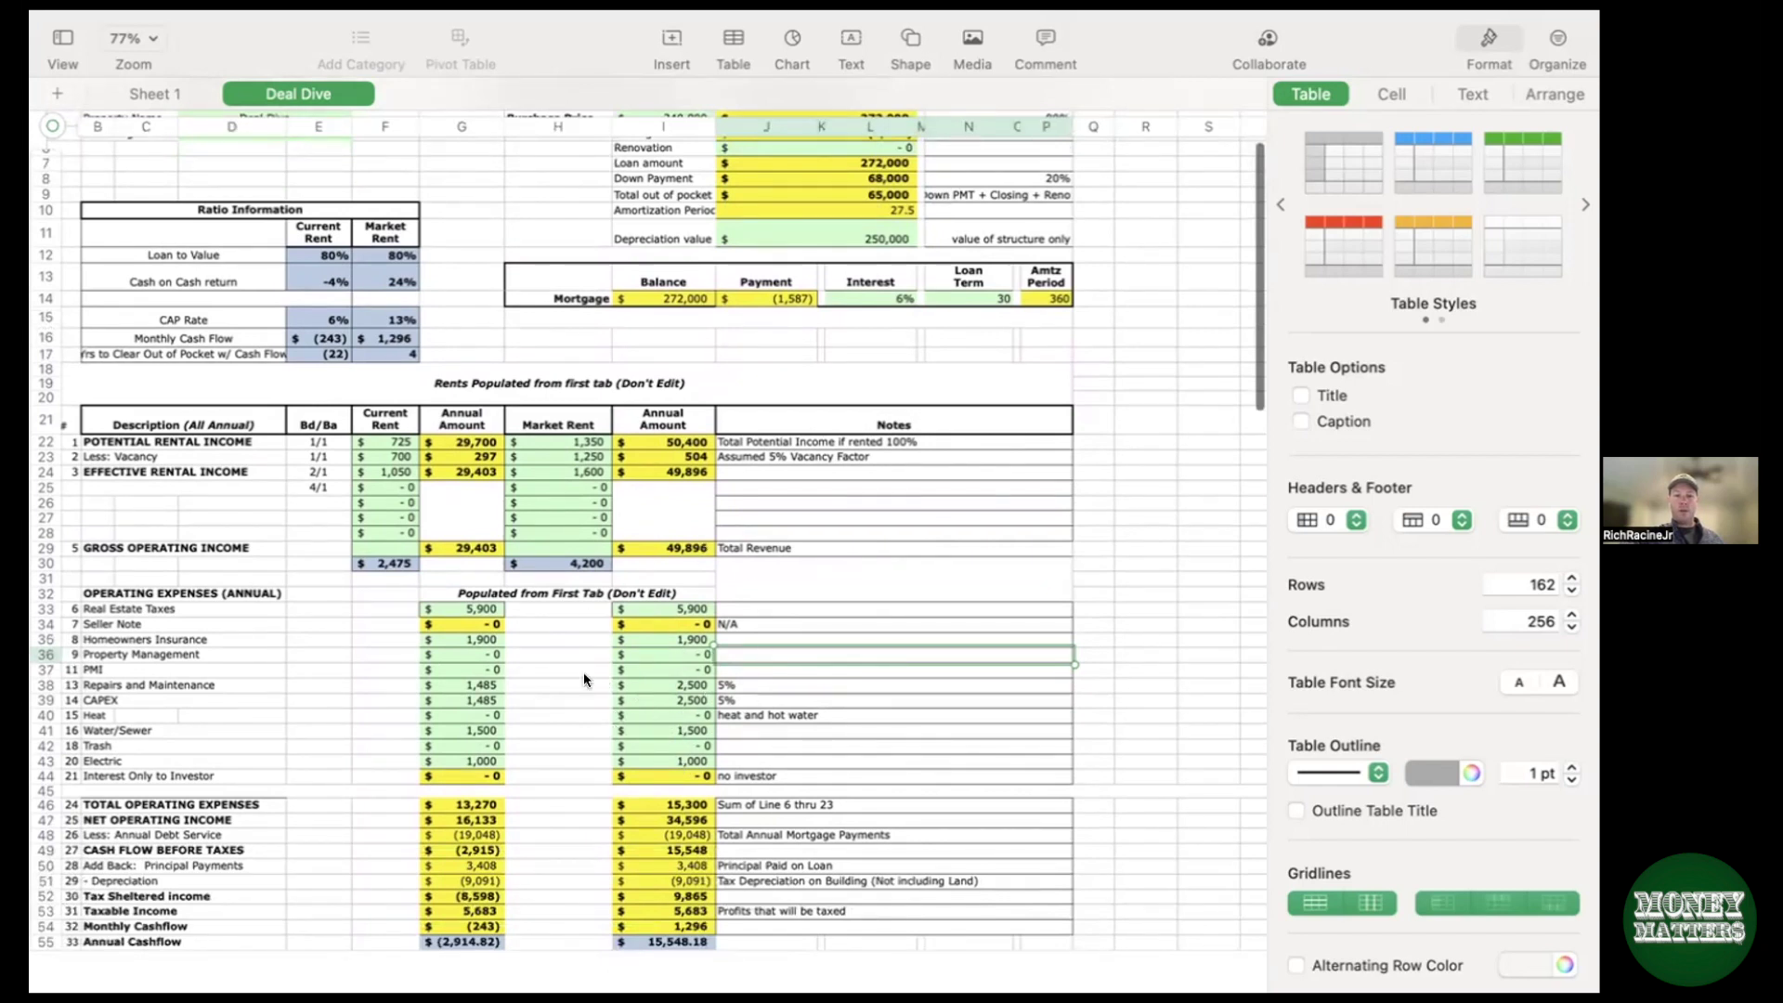
pyautogui.scroll(3, 583, 679)
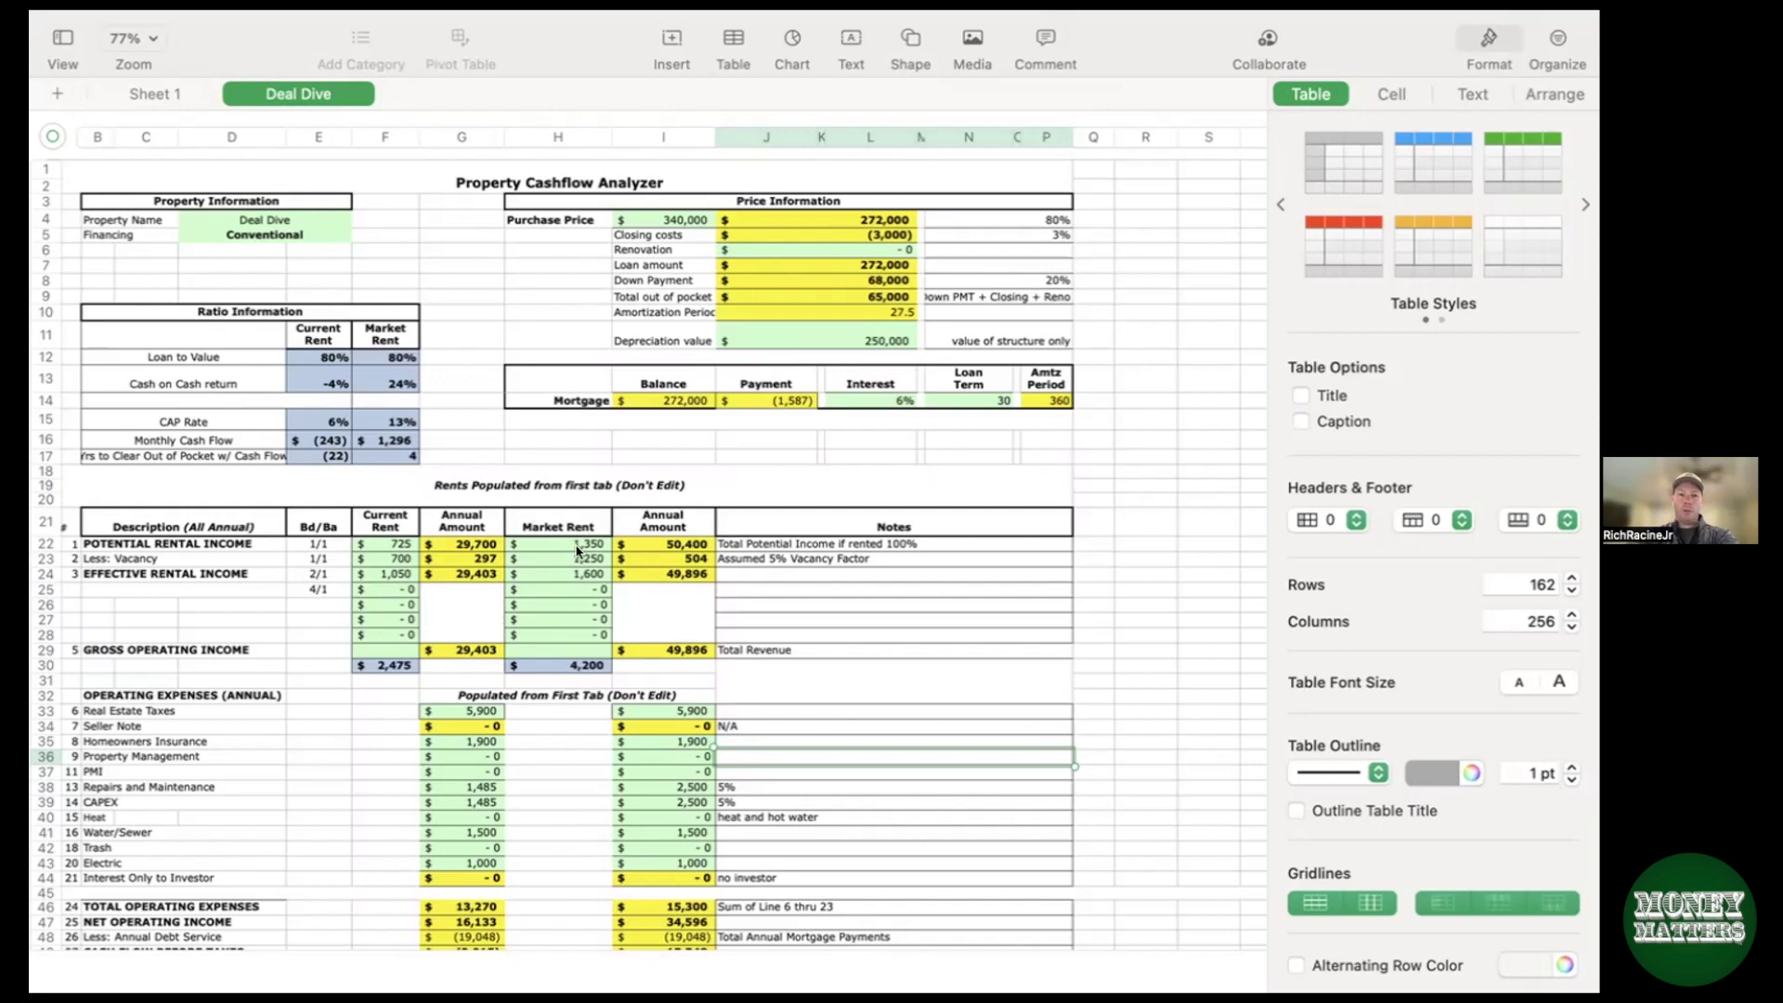
# Step: Set the renovation cost in the price information to 30,000
pyautogui.doubleClick(906, 252)
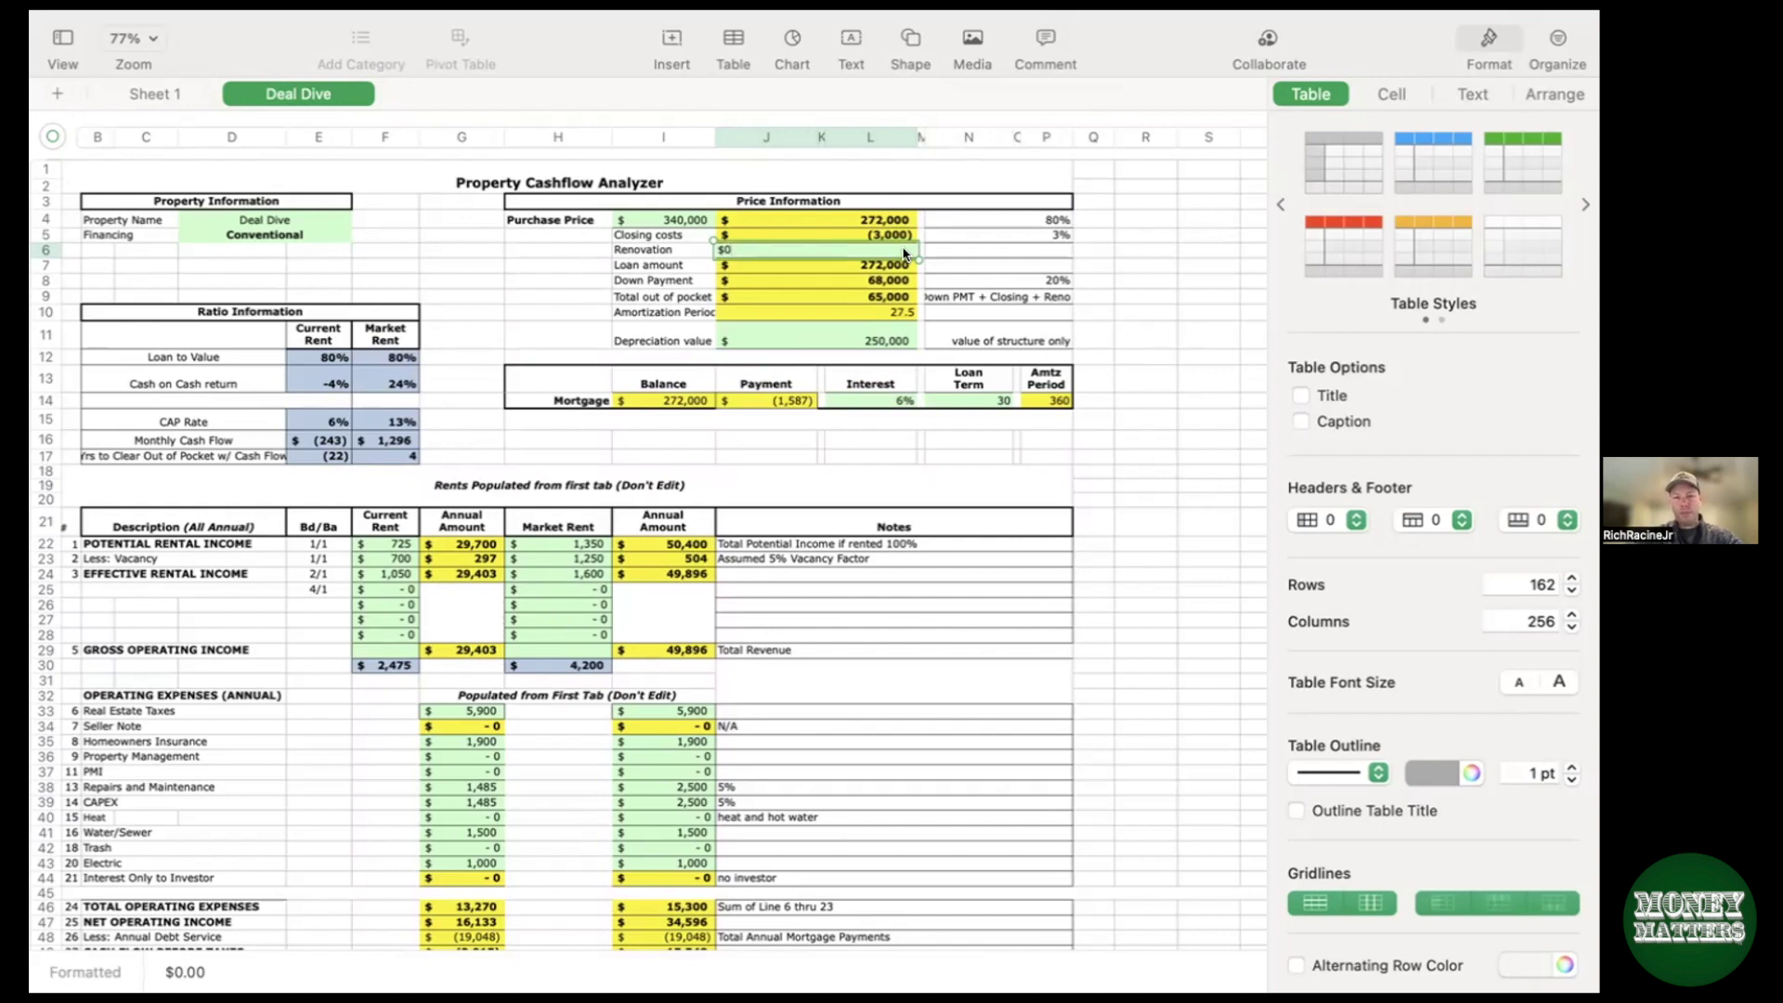
pyautogui.press('BackSpace')
pyautogui.write('30000')
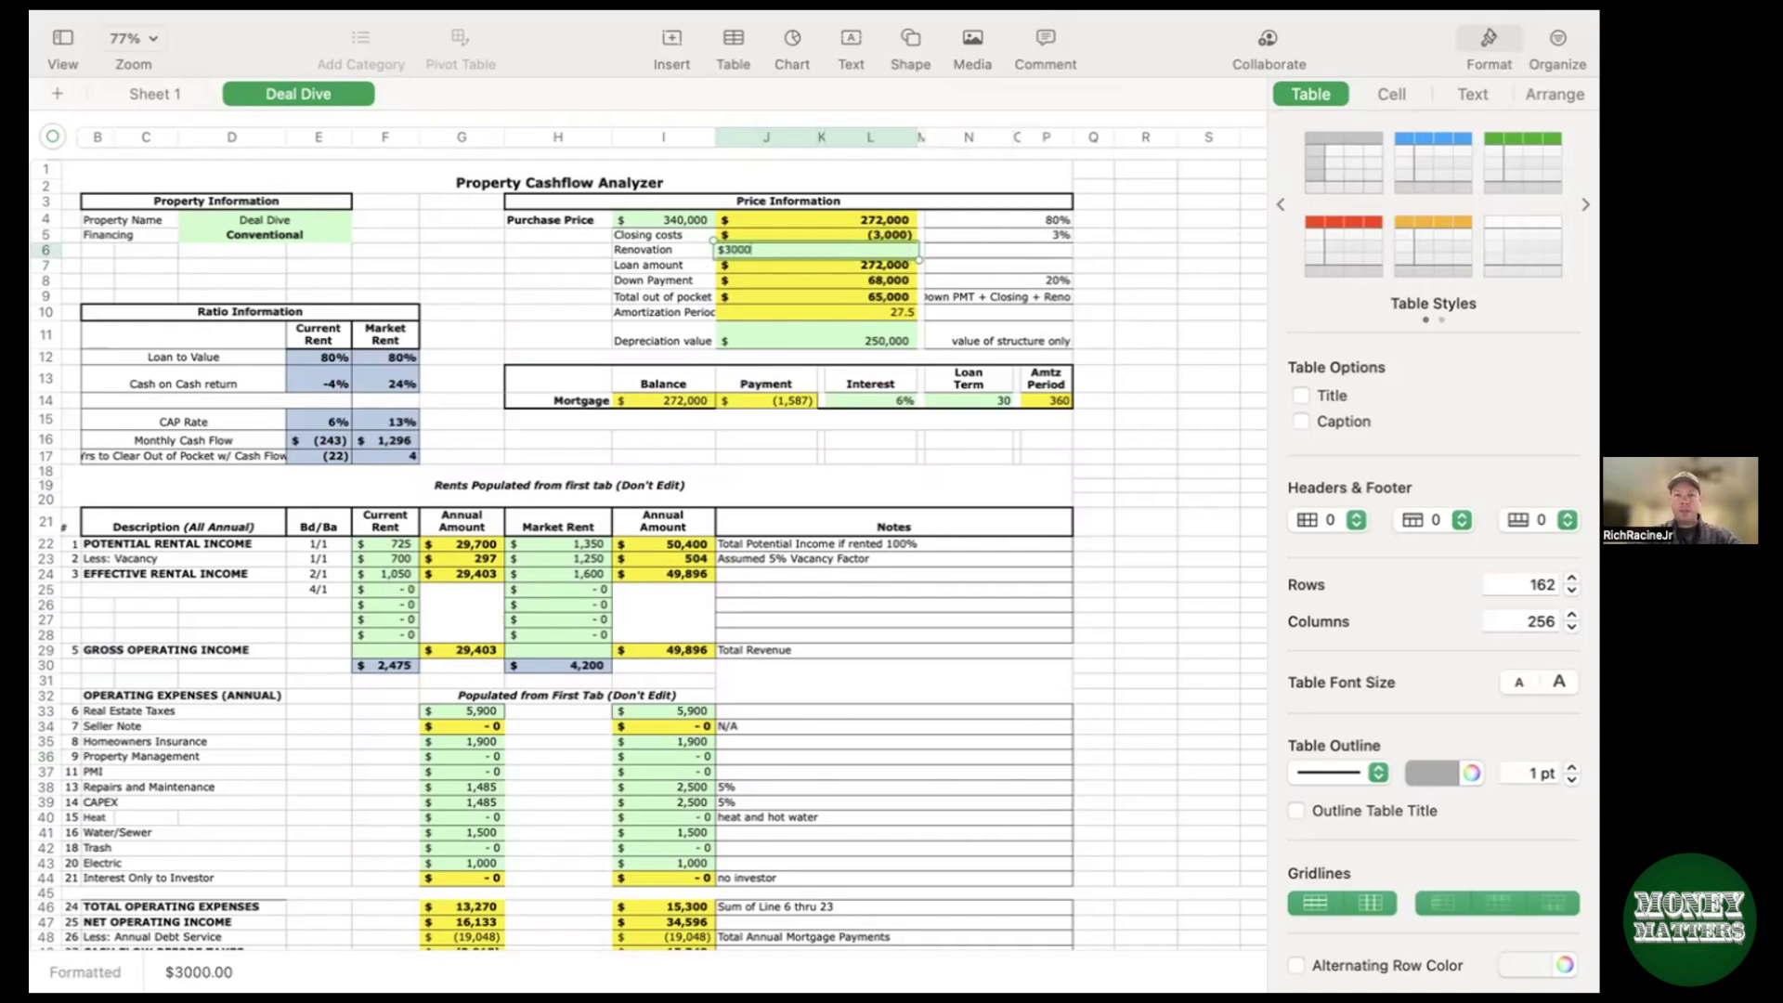
pyautogui.click(489, 319)
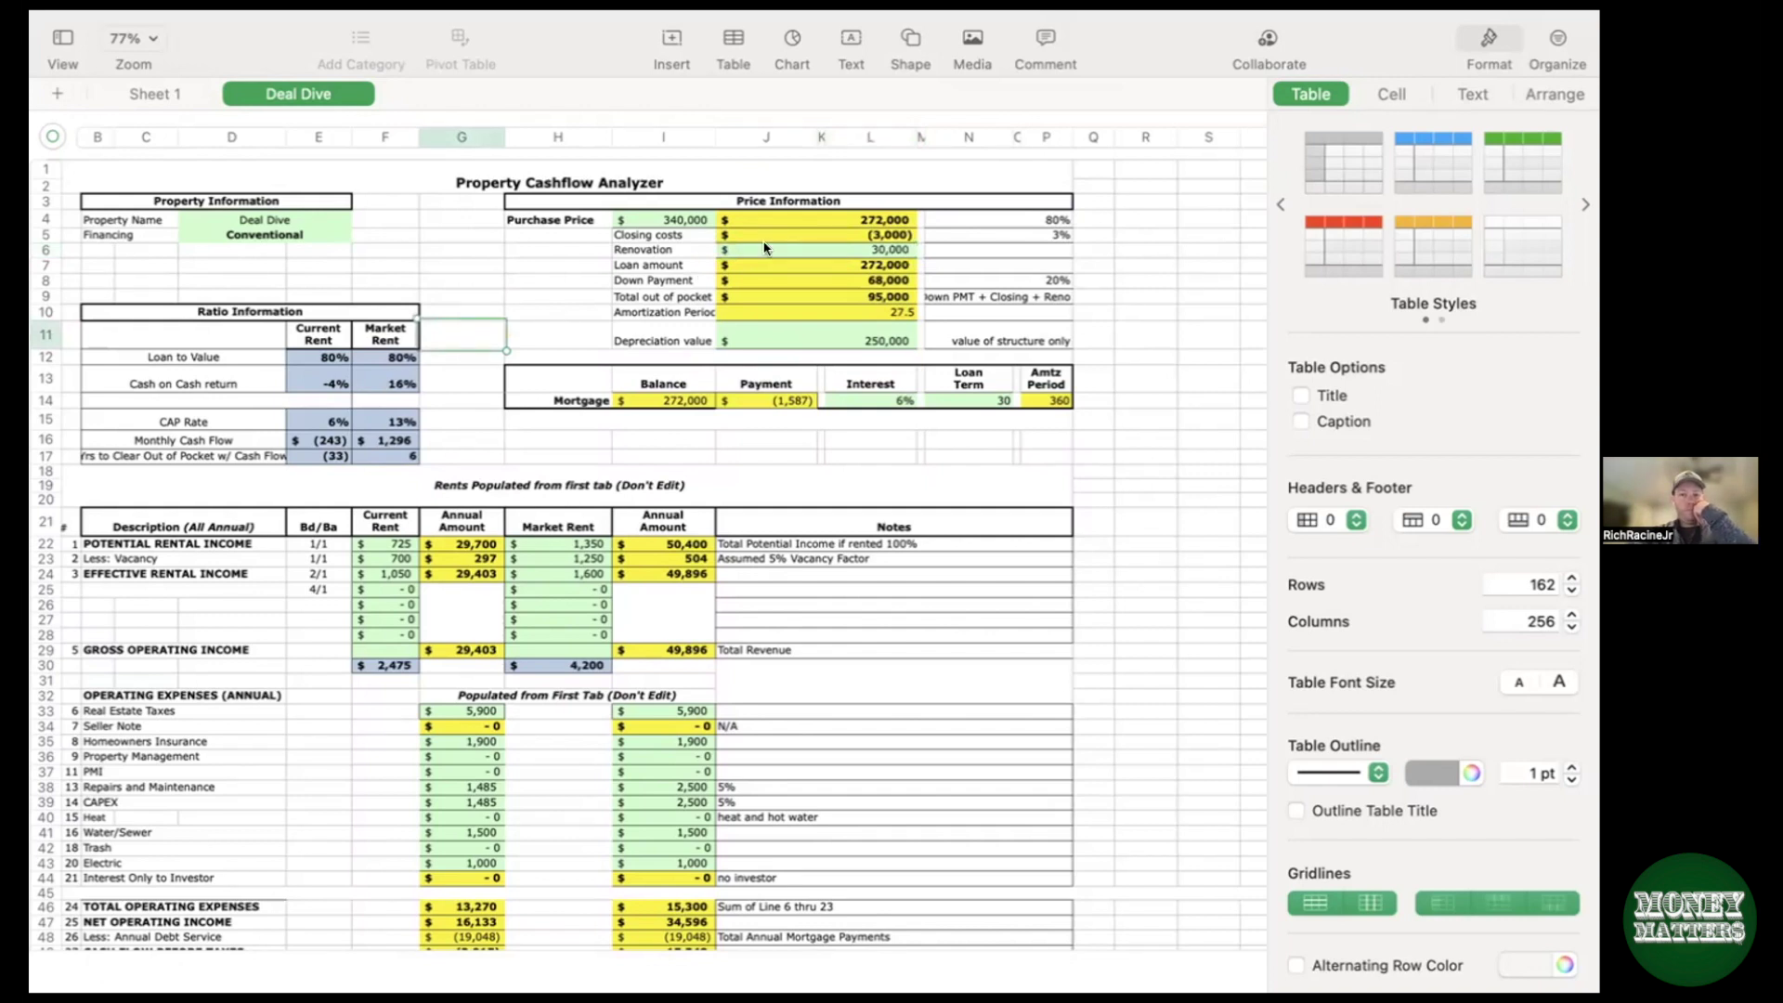
pyautogui.click(492, 397)
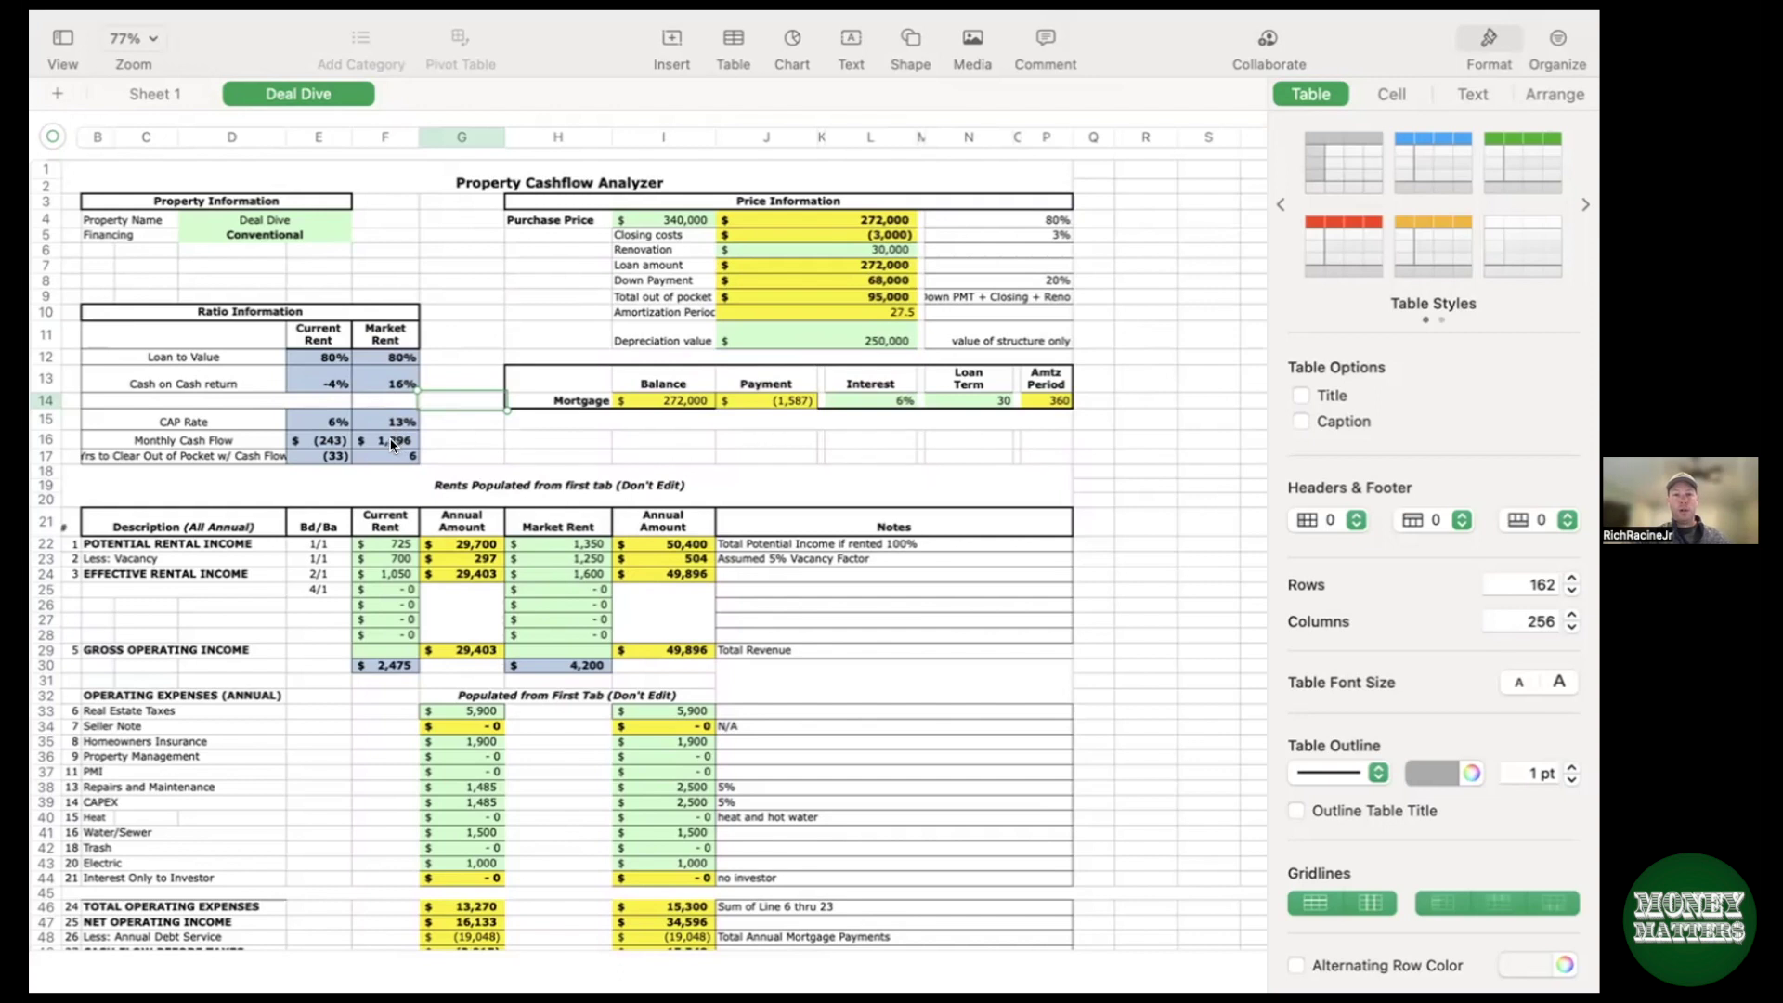
# Step: Reset the renovation cost to 0 to compare the return ratios without renovation
pyautogui.click(889, 253)
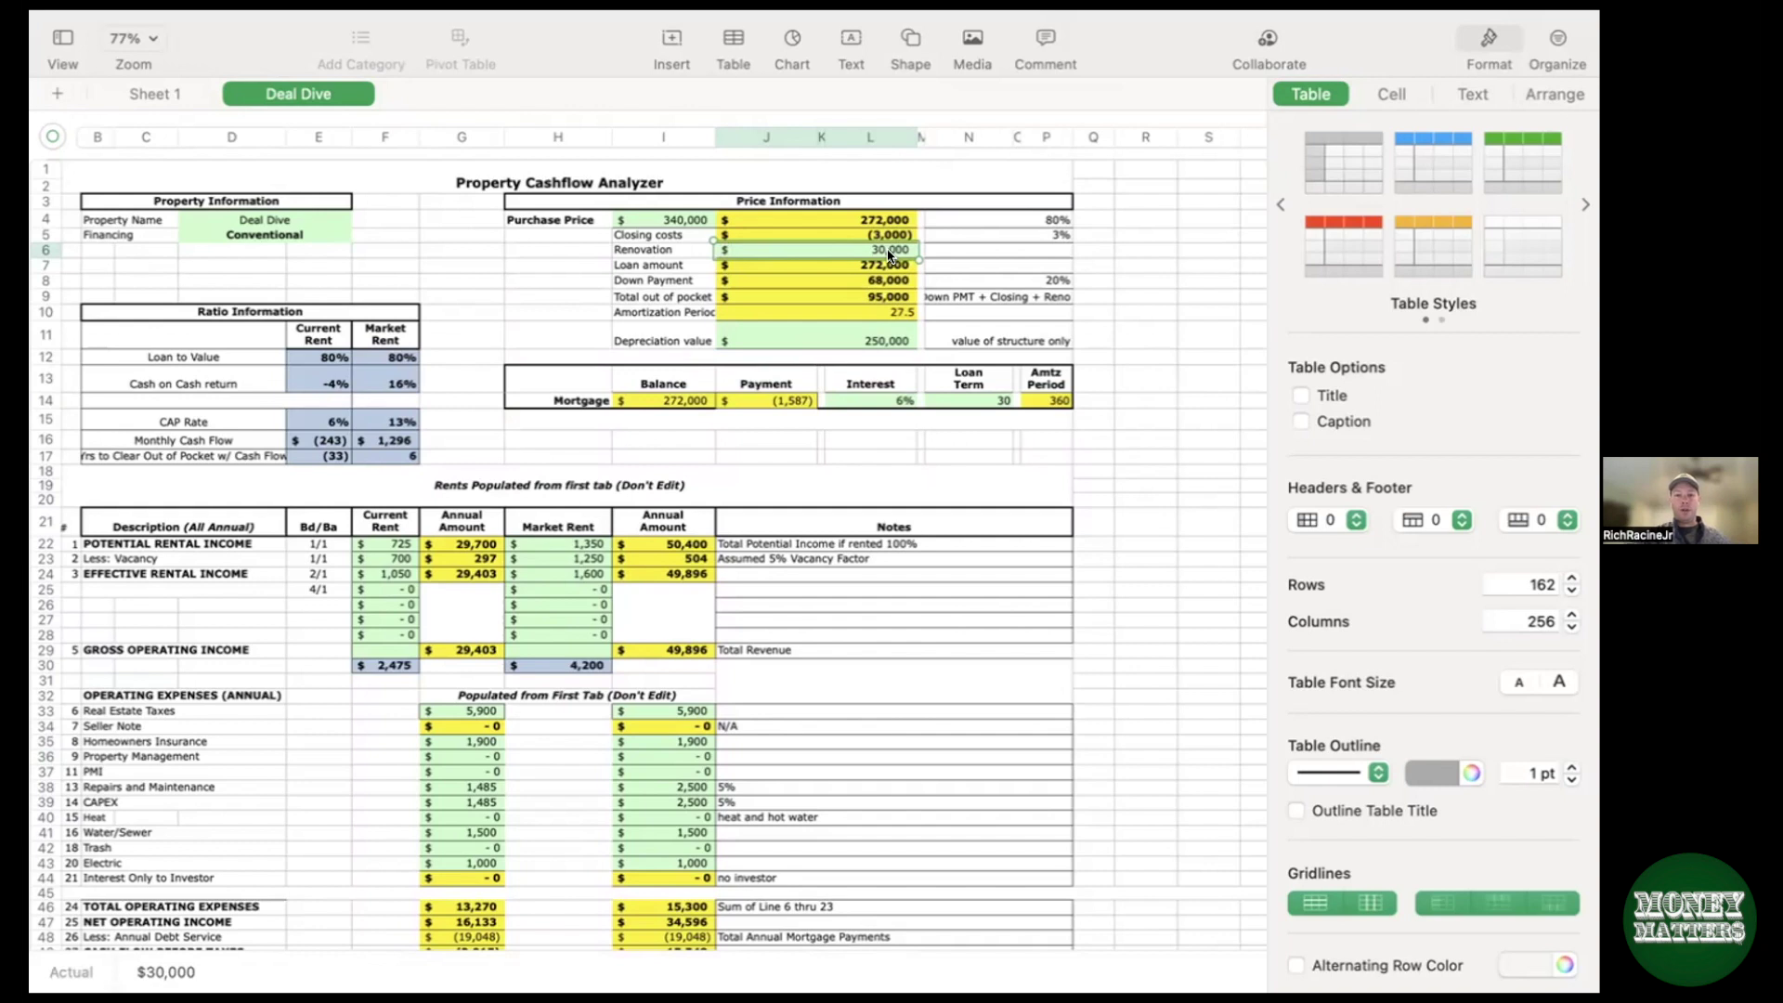
pyautogui.write('0')
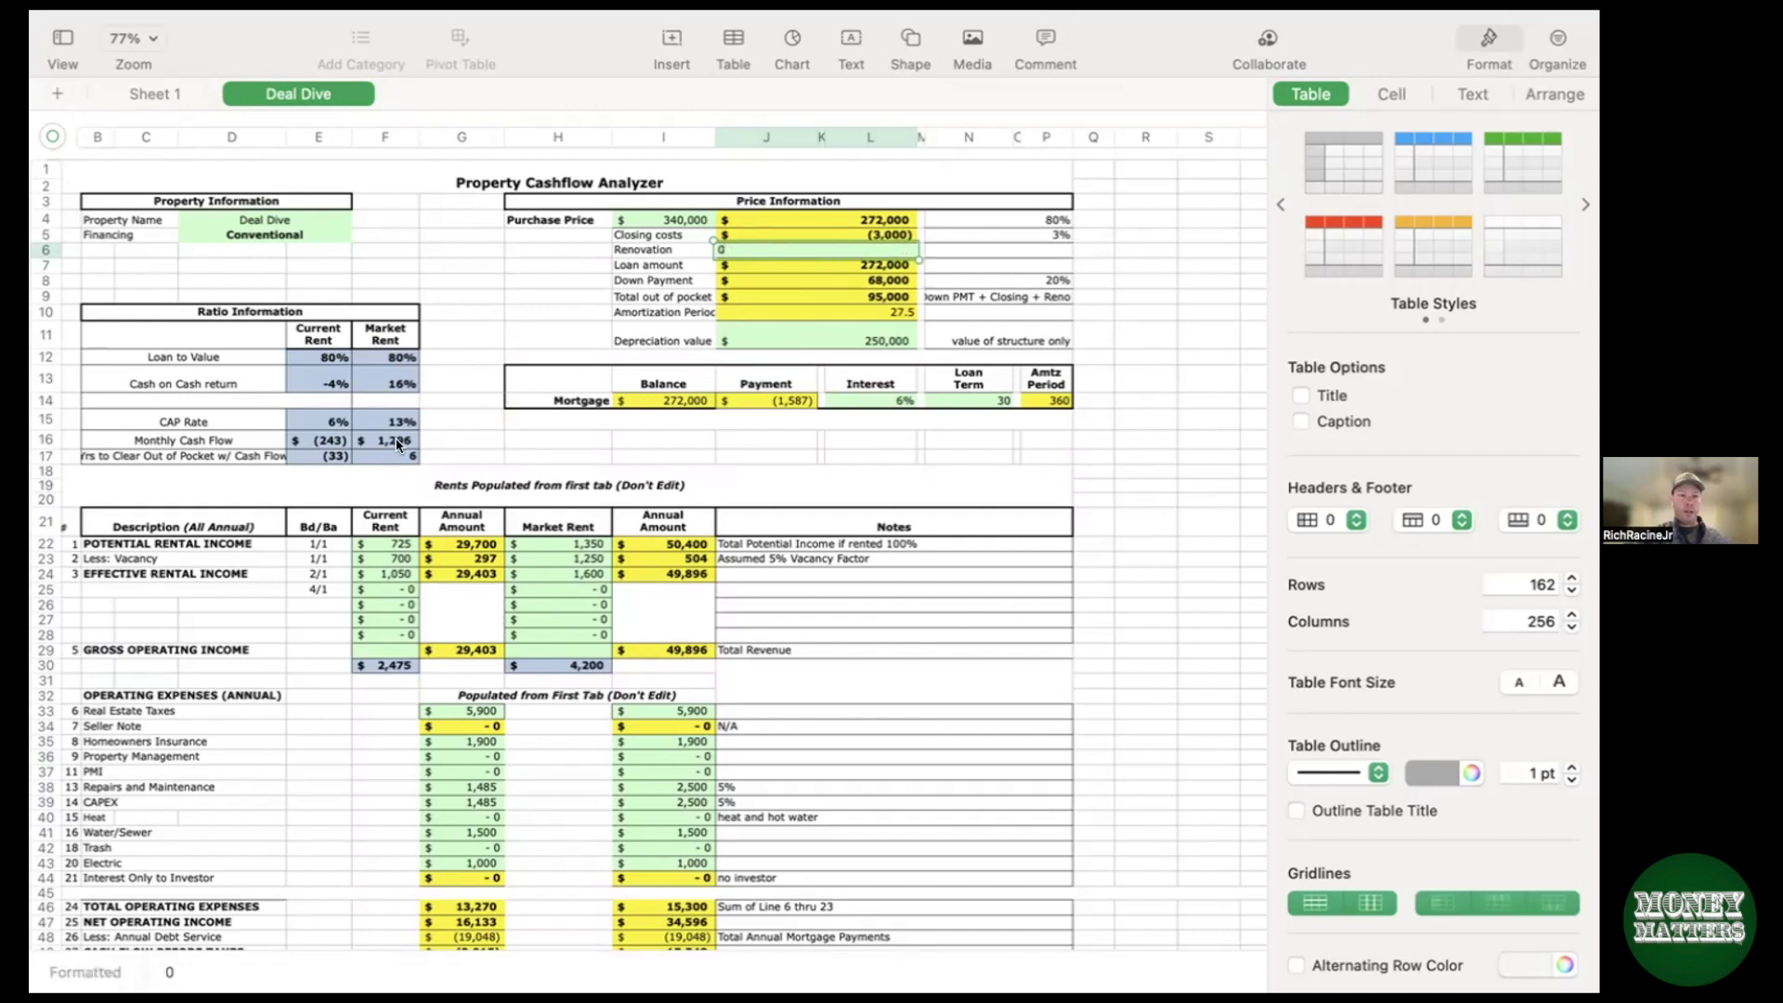
pyautogui.click(430, 442)
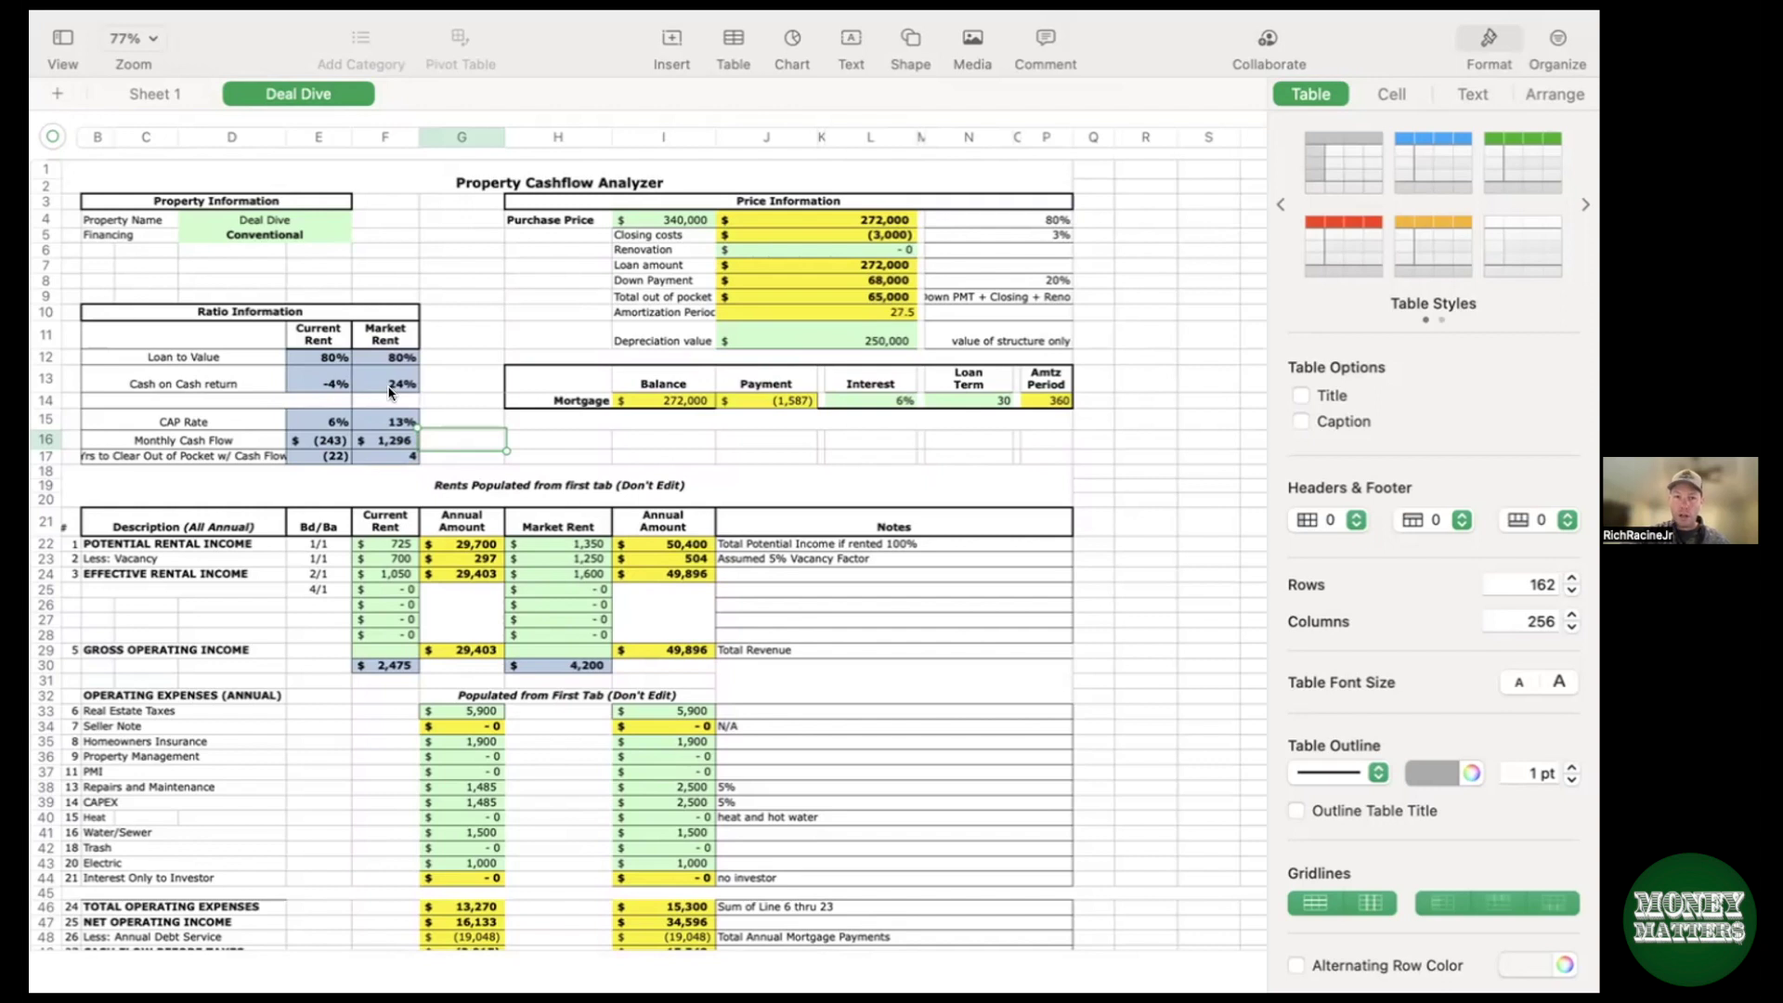
# Step: Put the renovation cost back to 30,000 and commit the value
pyautogui.click(904, 249)
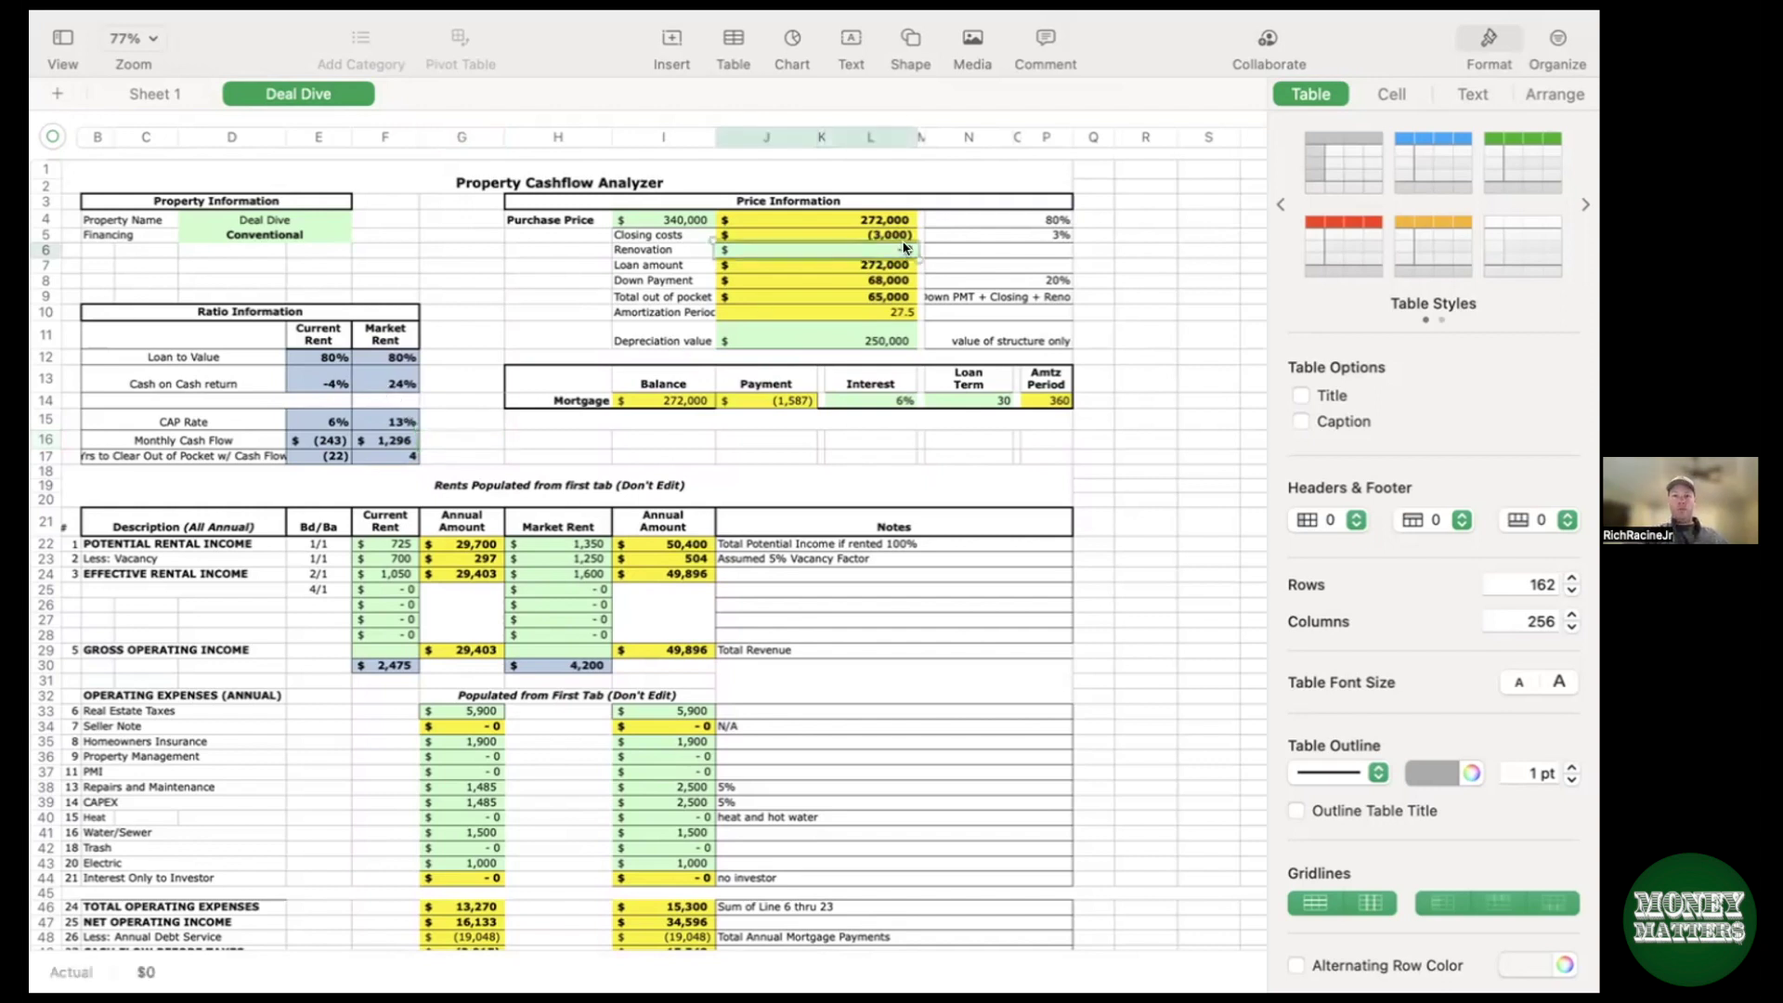
pyautogui.write('30000')
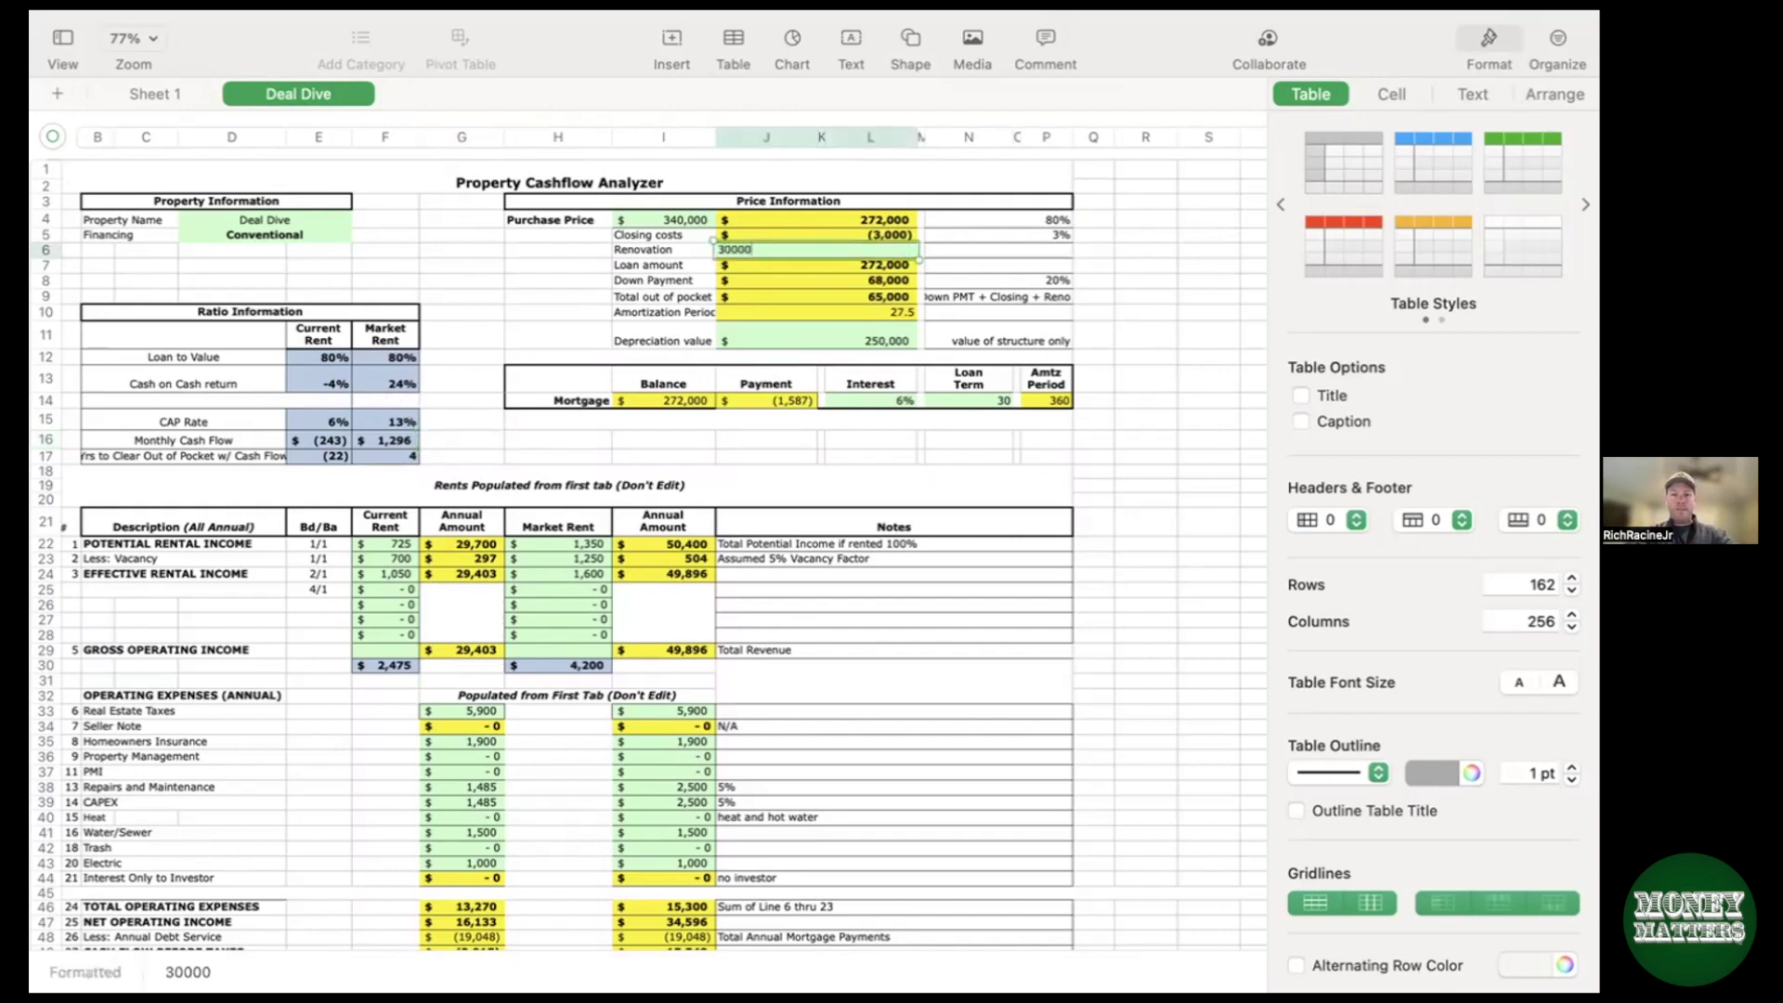
pyautogui.click(483, 310)
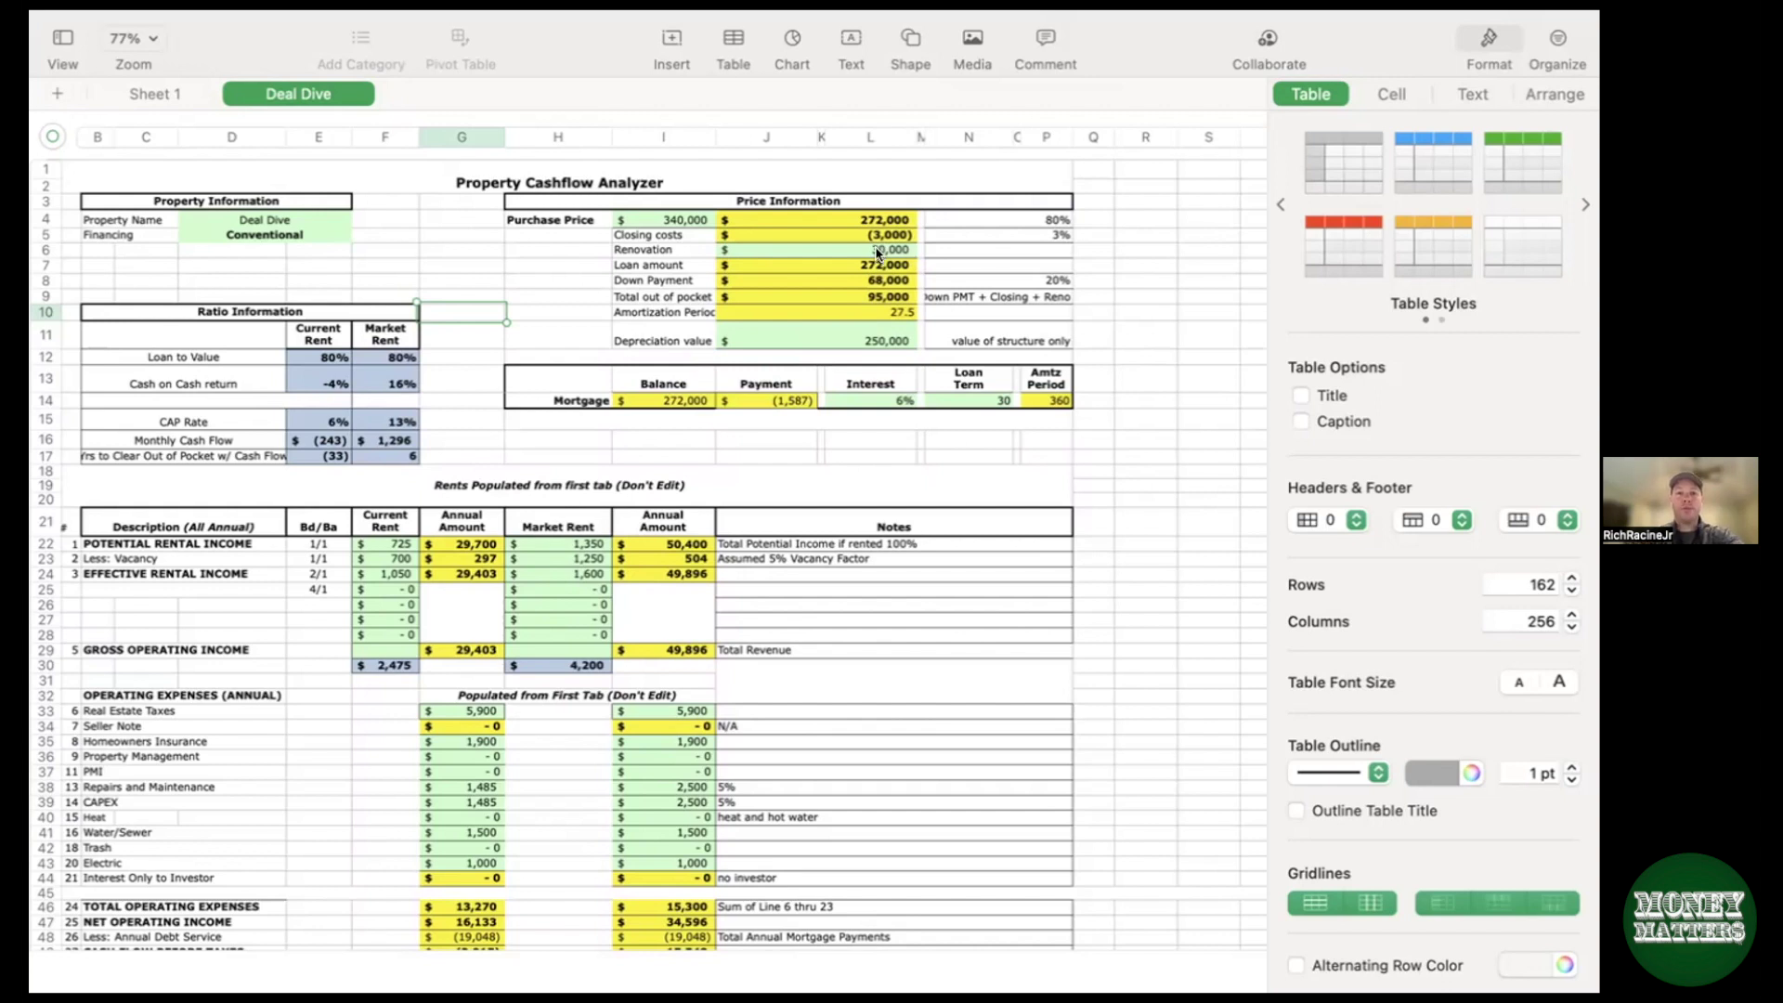
# Step: Set the market rent of the first 1/1 unit to 1,800
pyautogui.click(589, 544)
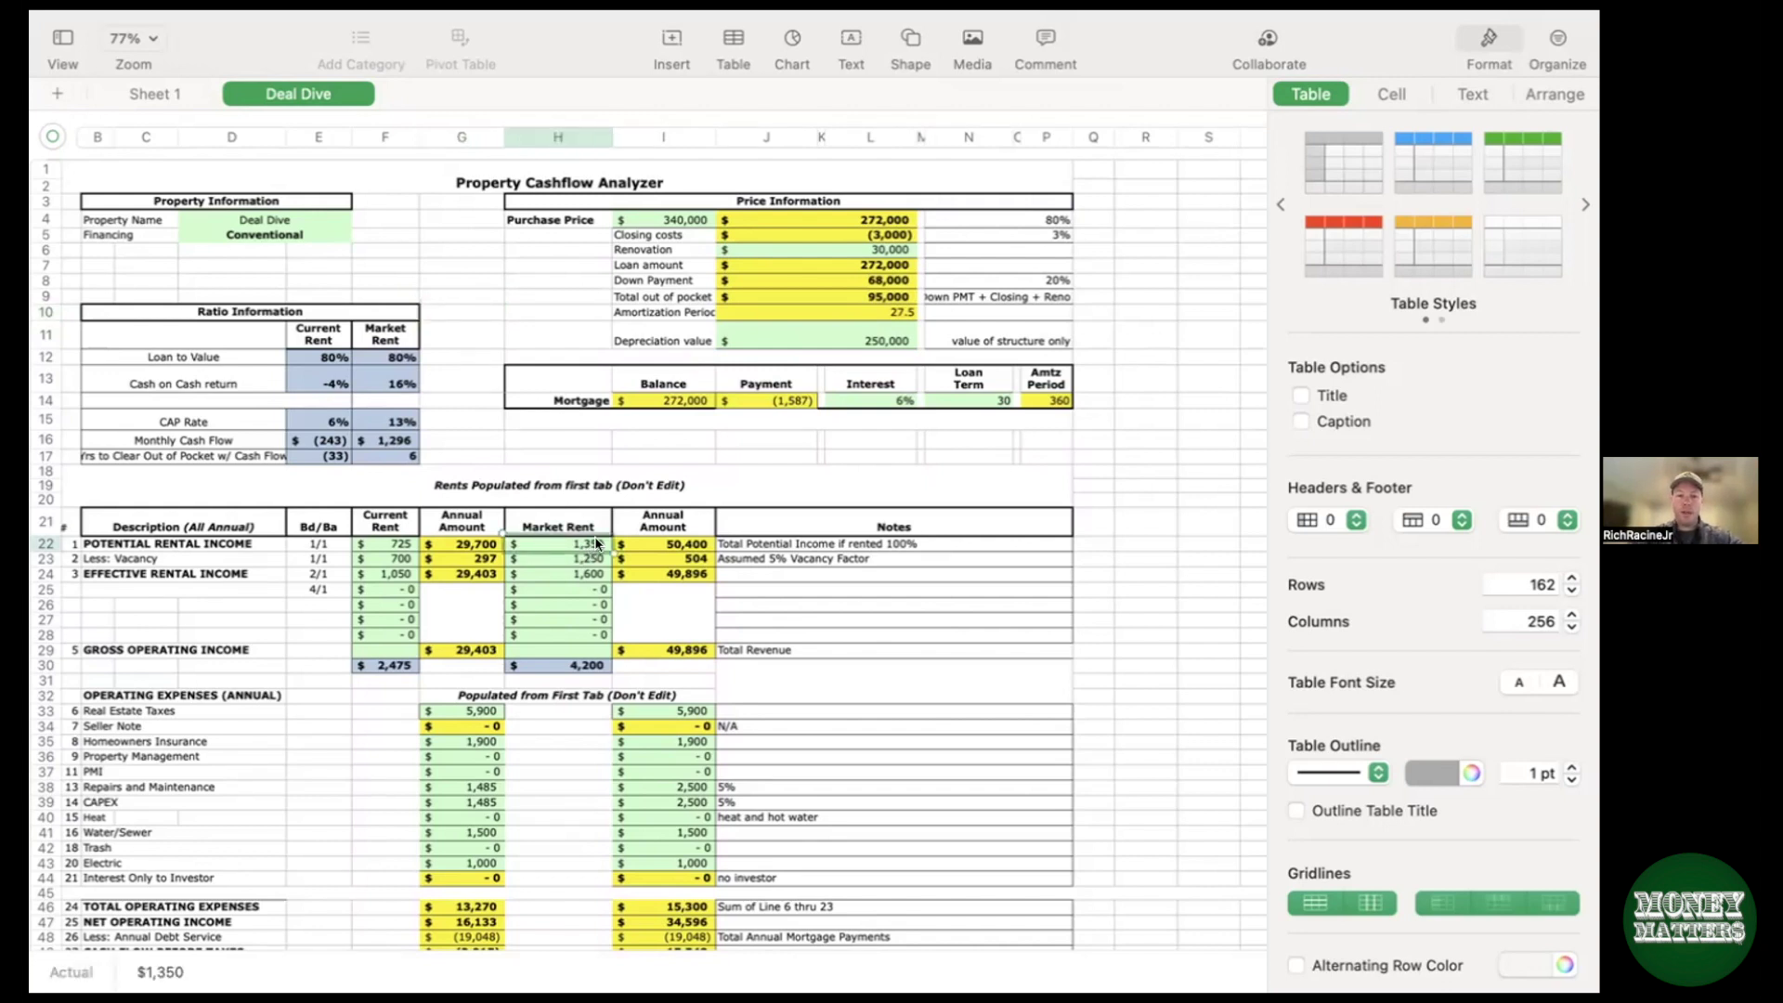
pyautogui.write('1800')
pyautogui.click(751, 465)
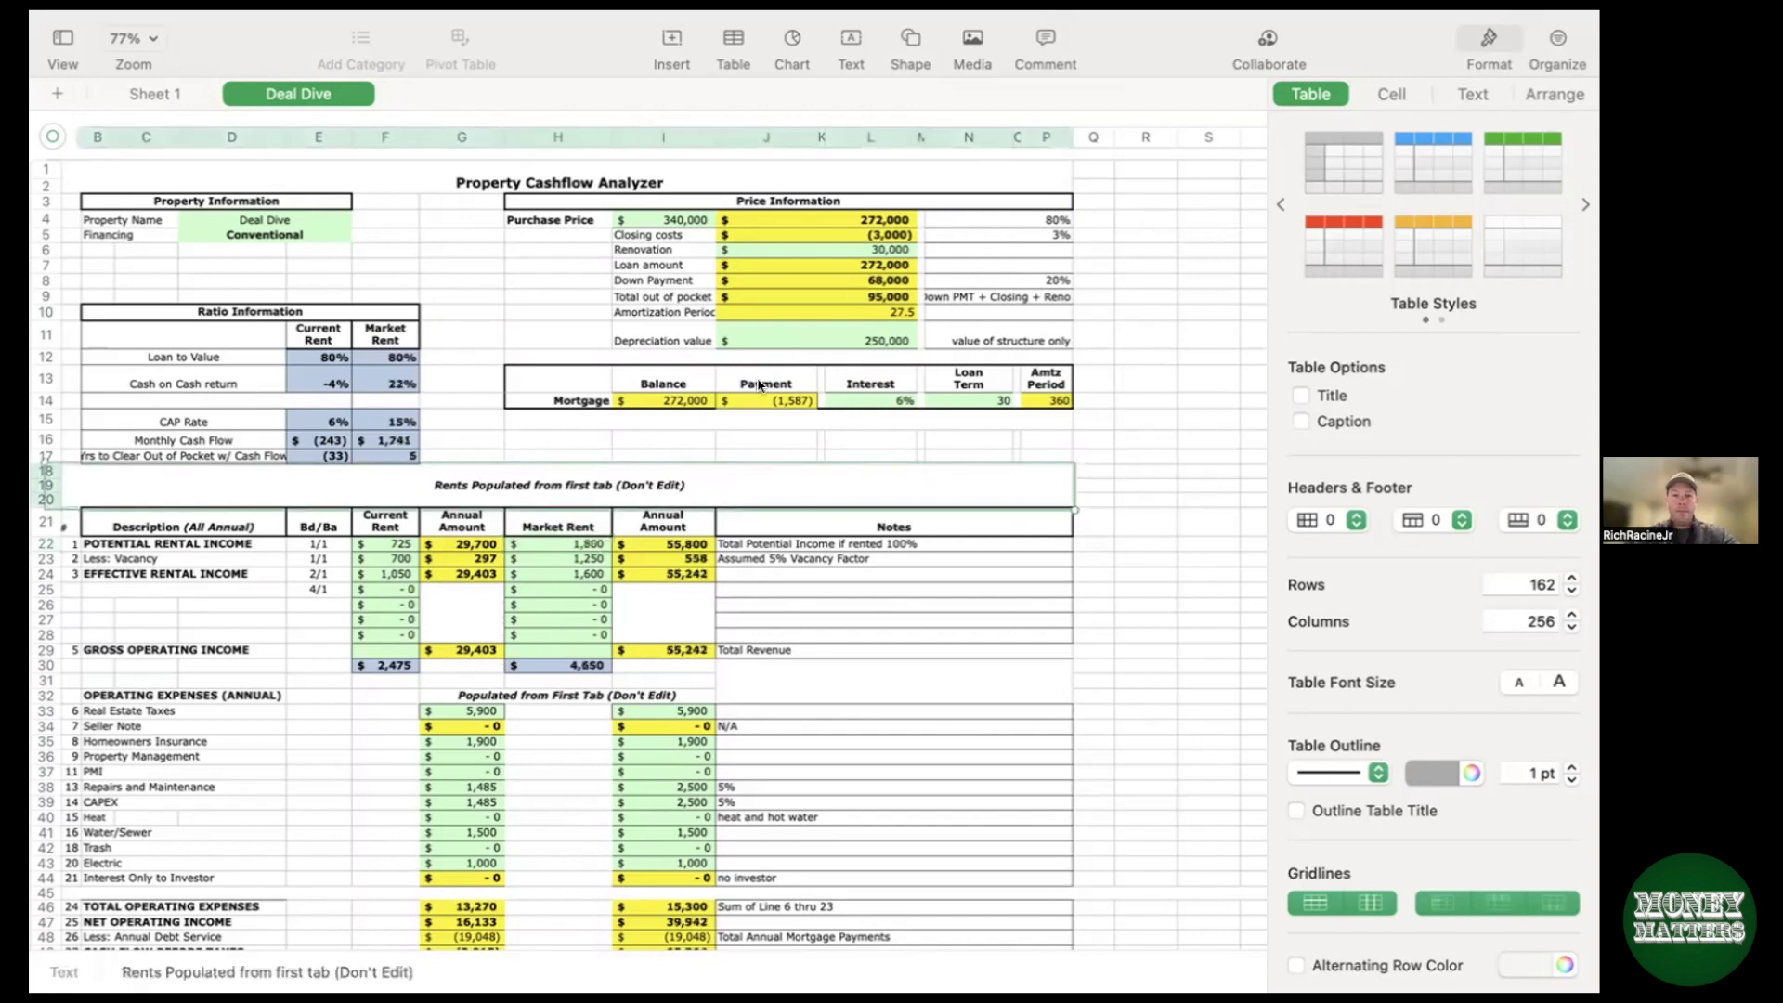
# Step: Raise the renovation cost in the price information to 50,000
pyautogui.doubleClick(878, 251)
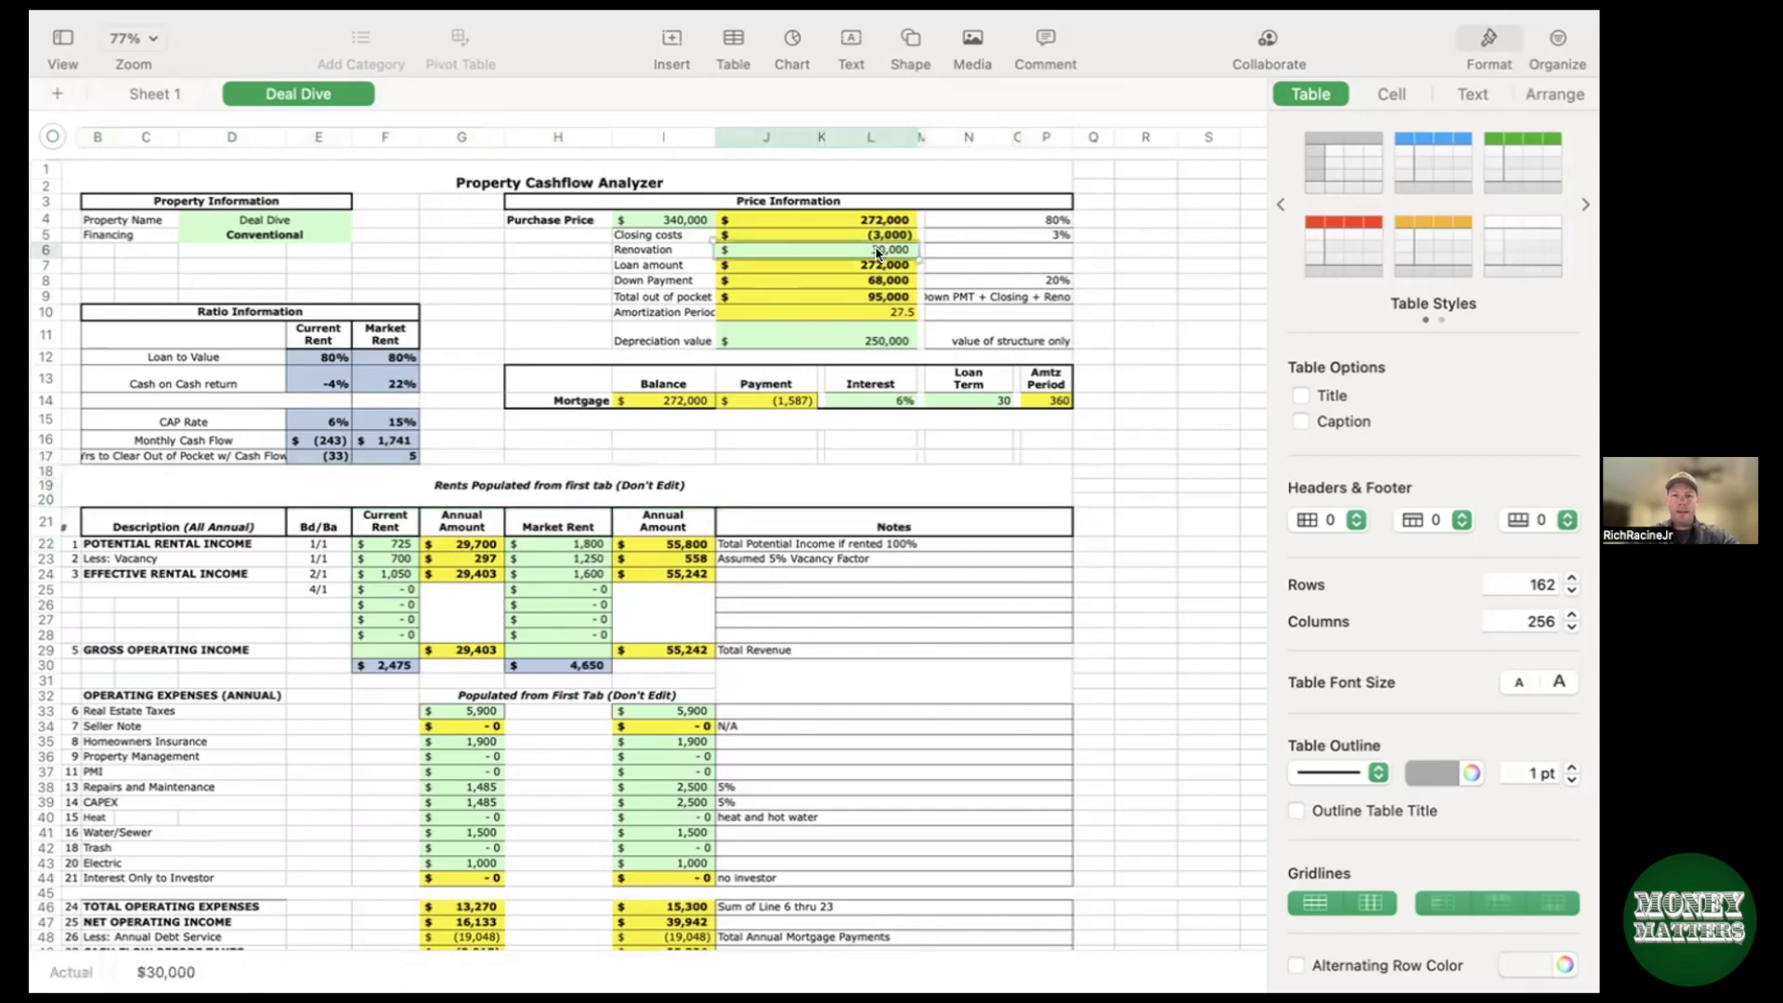
pyautogui.click(725, 239)
pyautogui.press('Delete')
pyautogui.write('5')
pyautogui.click(749, 470)
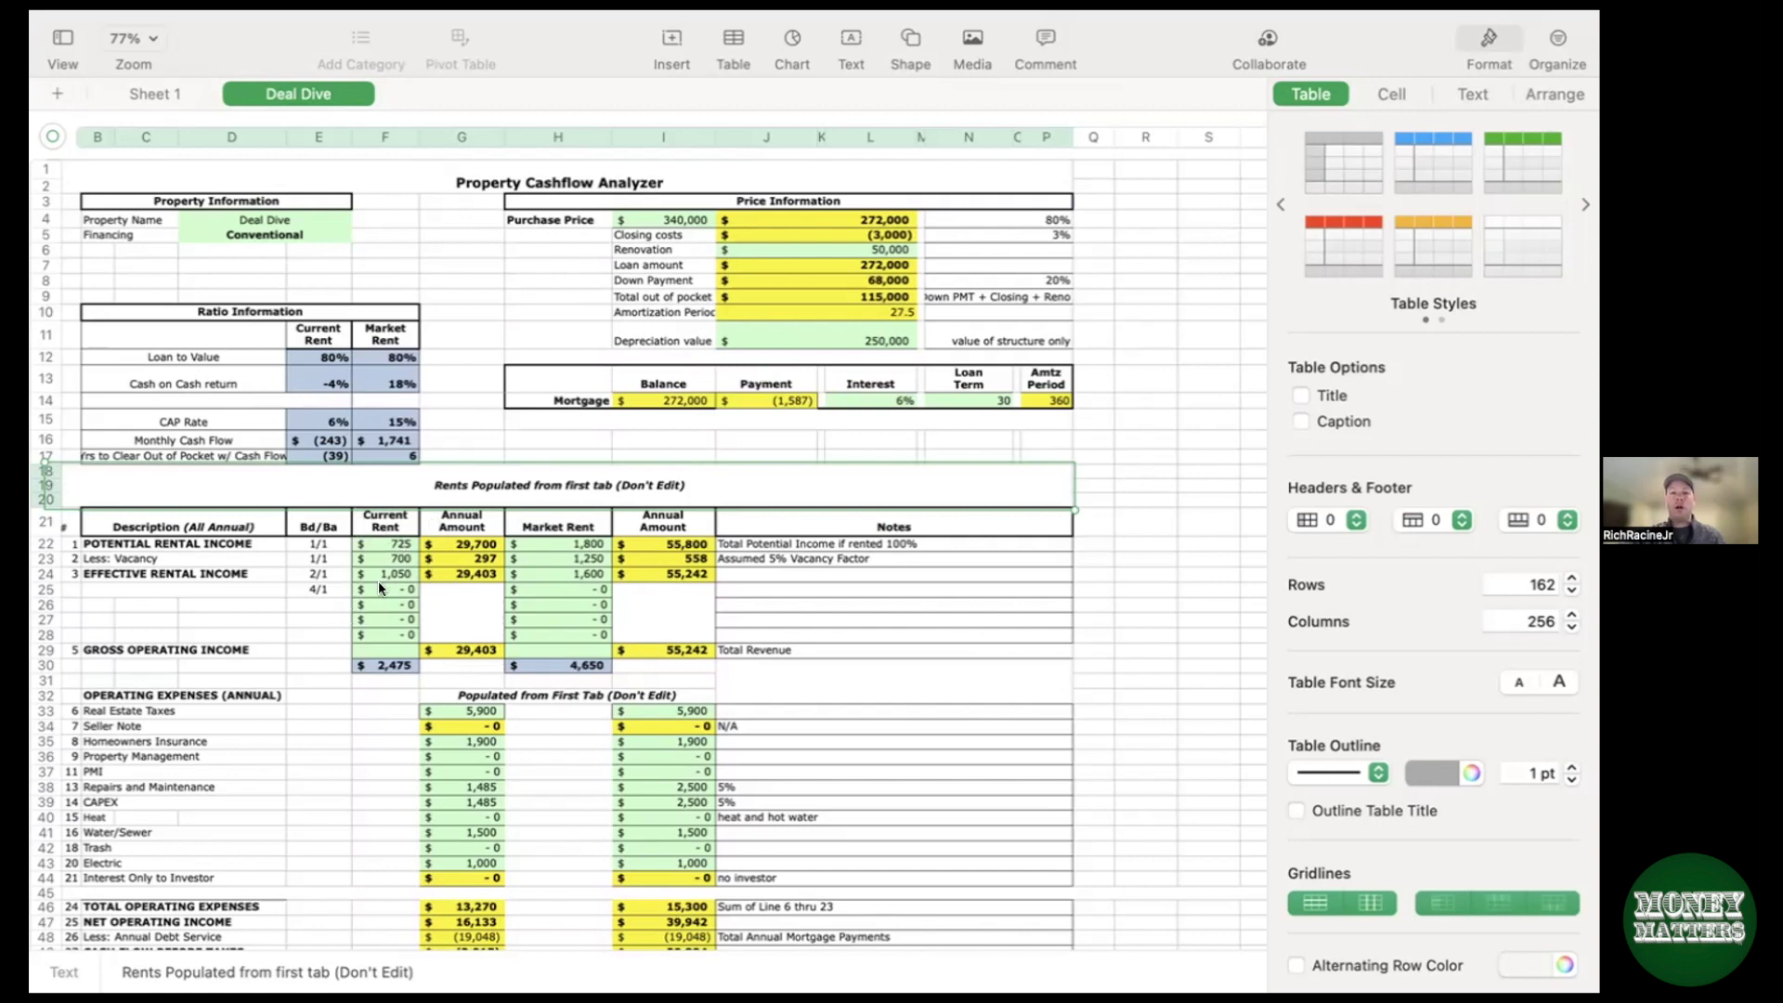
# Step: Reset the renovation cost in the price information to 0
pyautogui.click(878, 252)
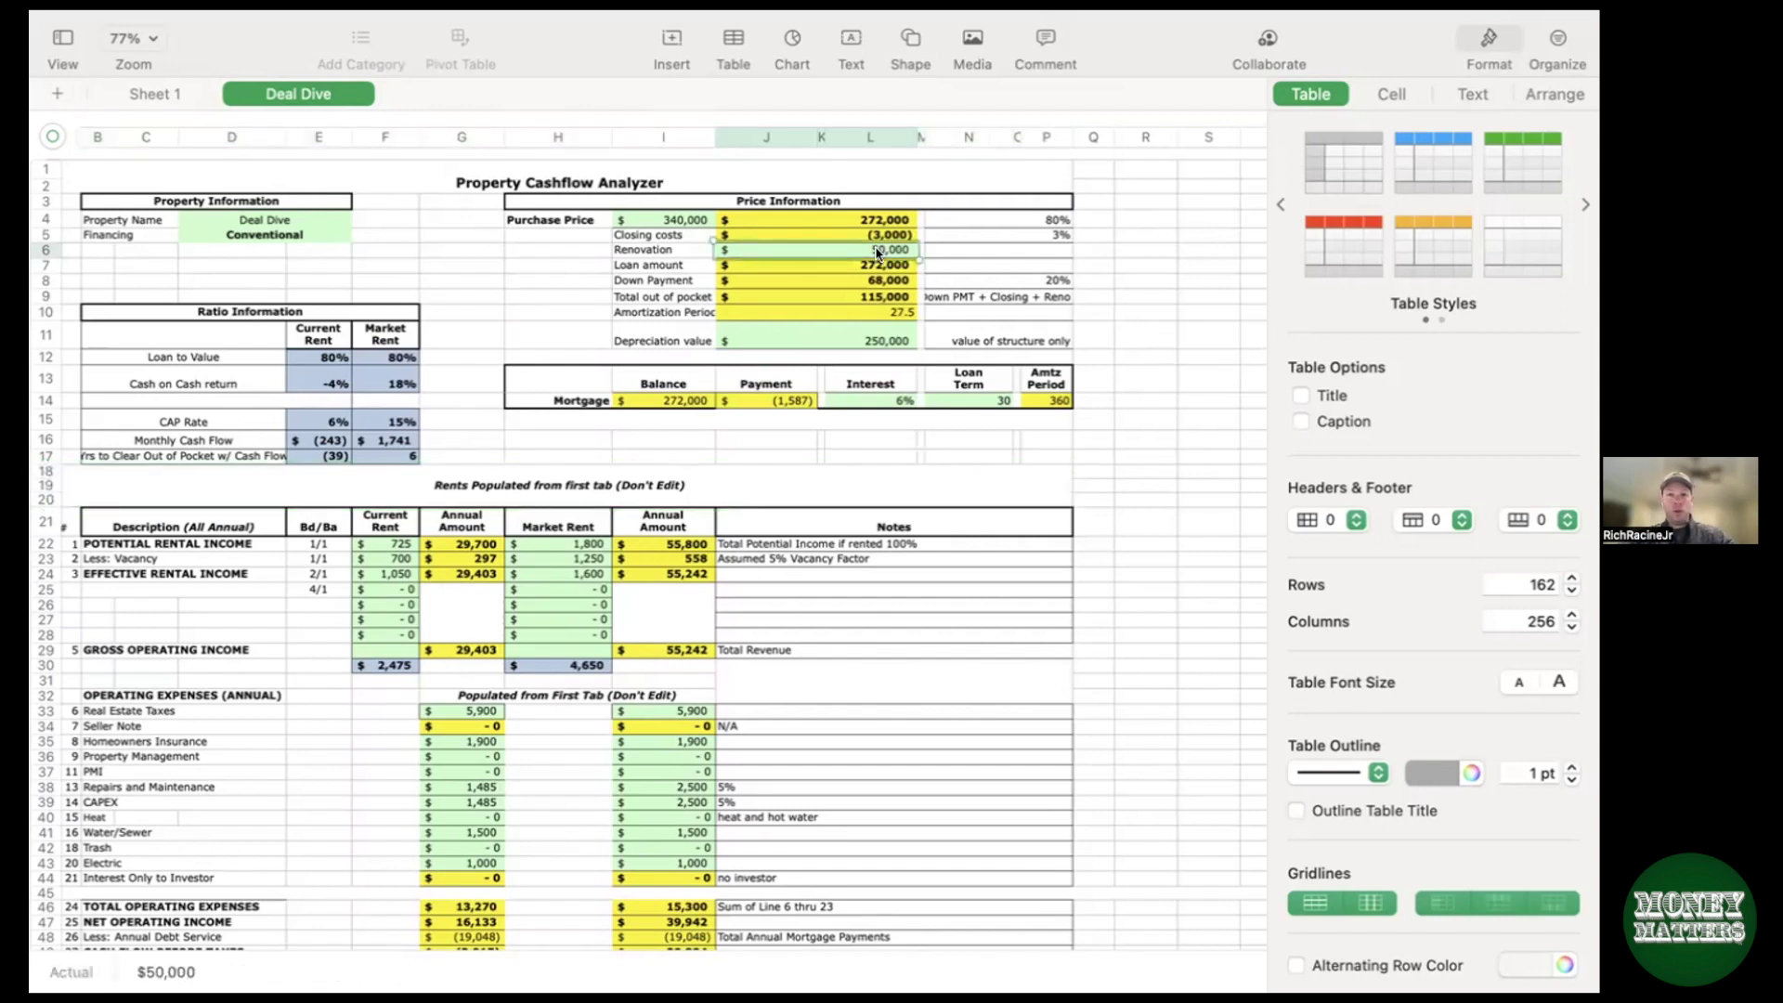
pyautogui.doubleClick(878, 252)
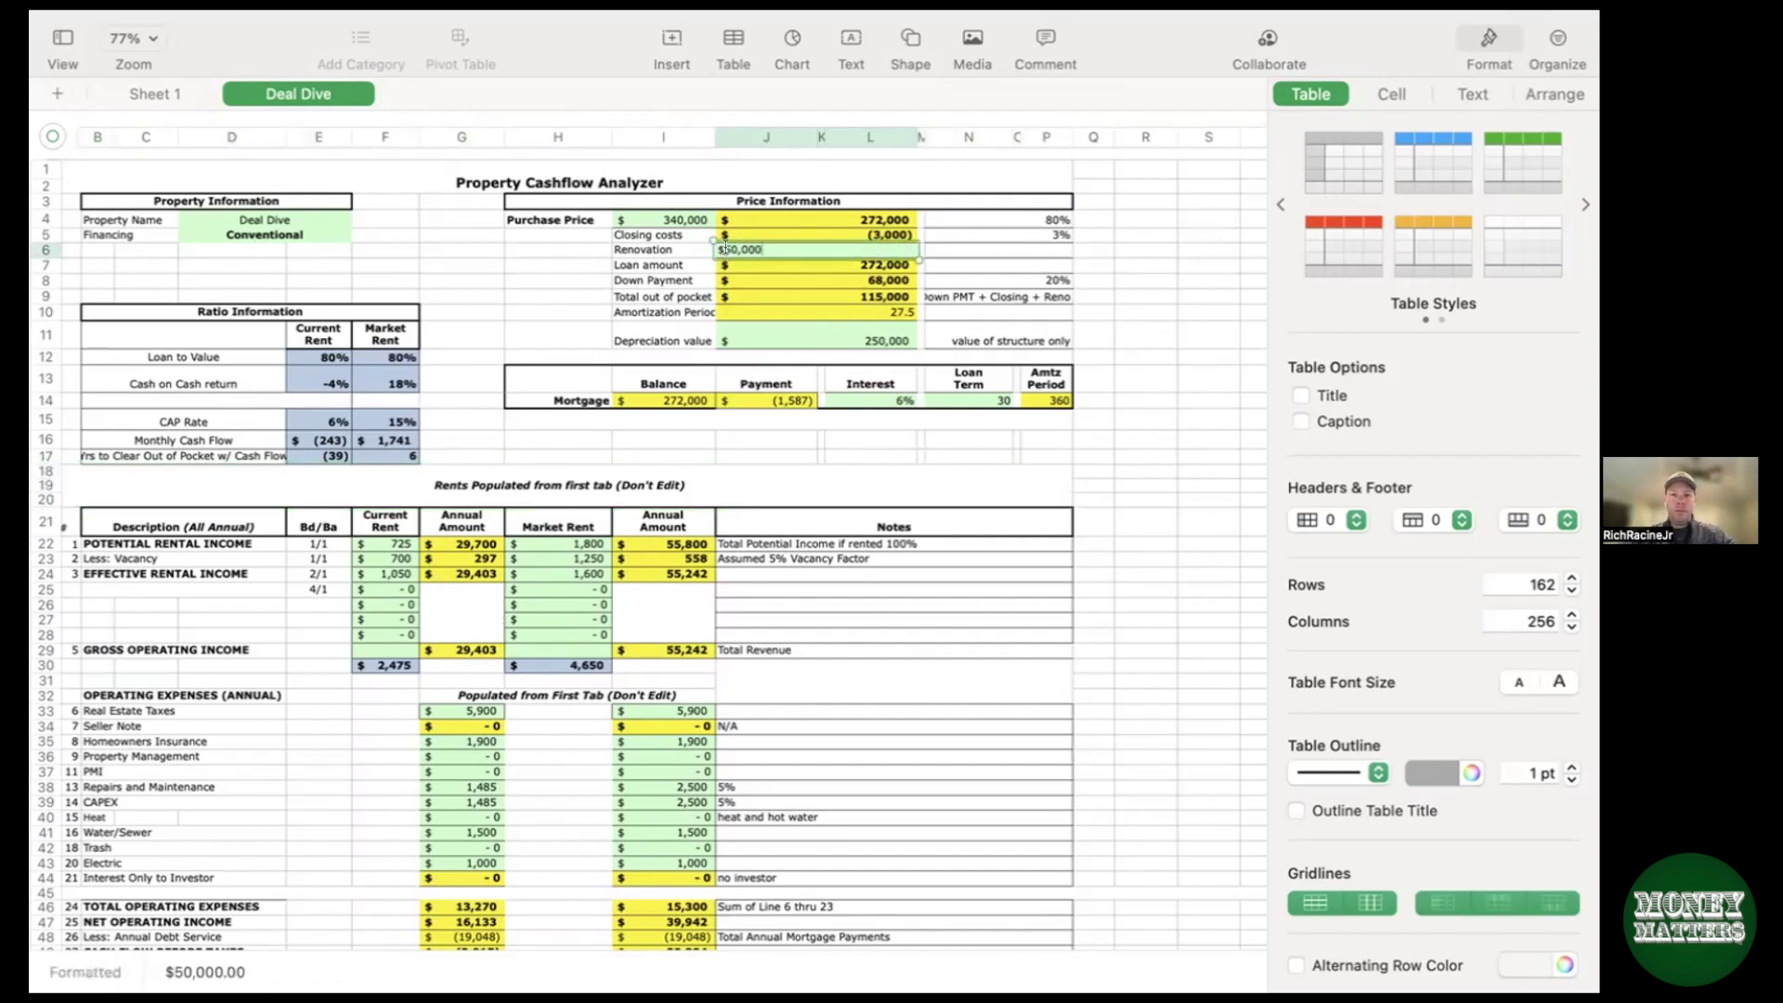
pyautogui.press('BackSpace')
pyautogui.press('BackSpace')
pyautogui.press('BackSpace')
pyautogui.press('BackSpace')
pyautogui.press('BackSpace')
pyautogui.press('BackSpace')
pyautogui.press('BackSpace')
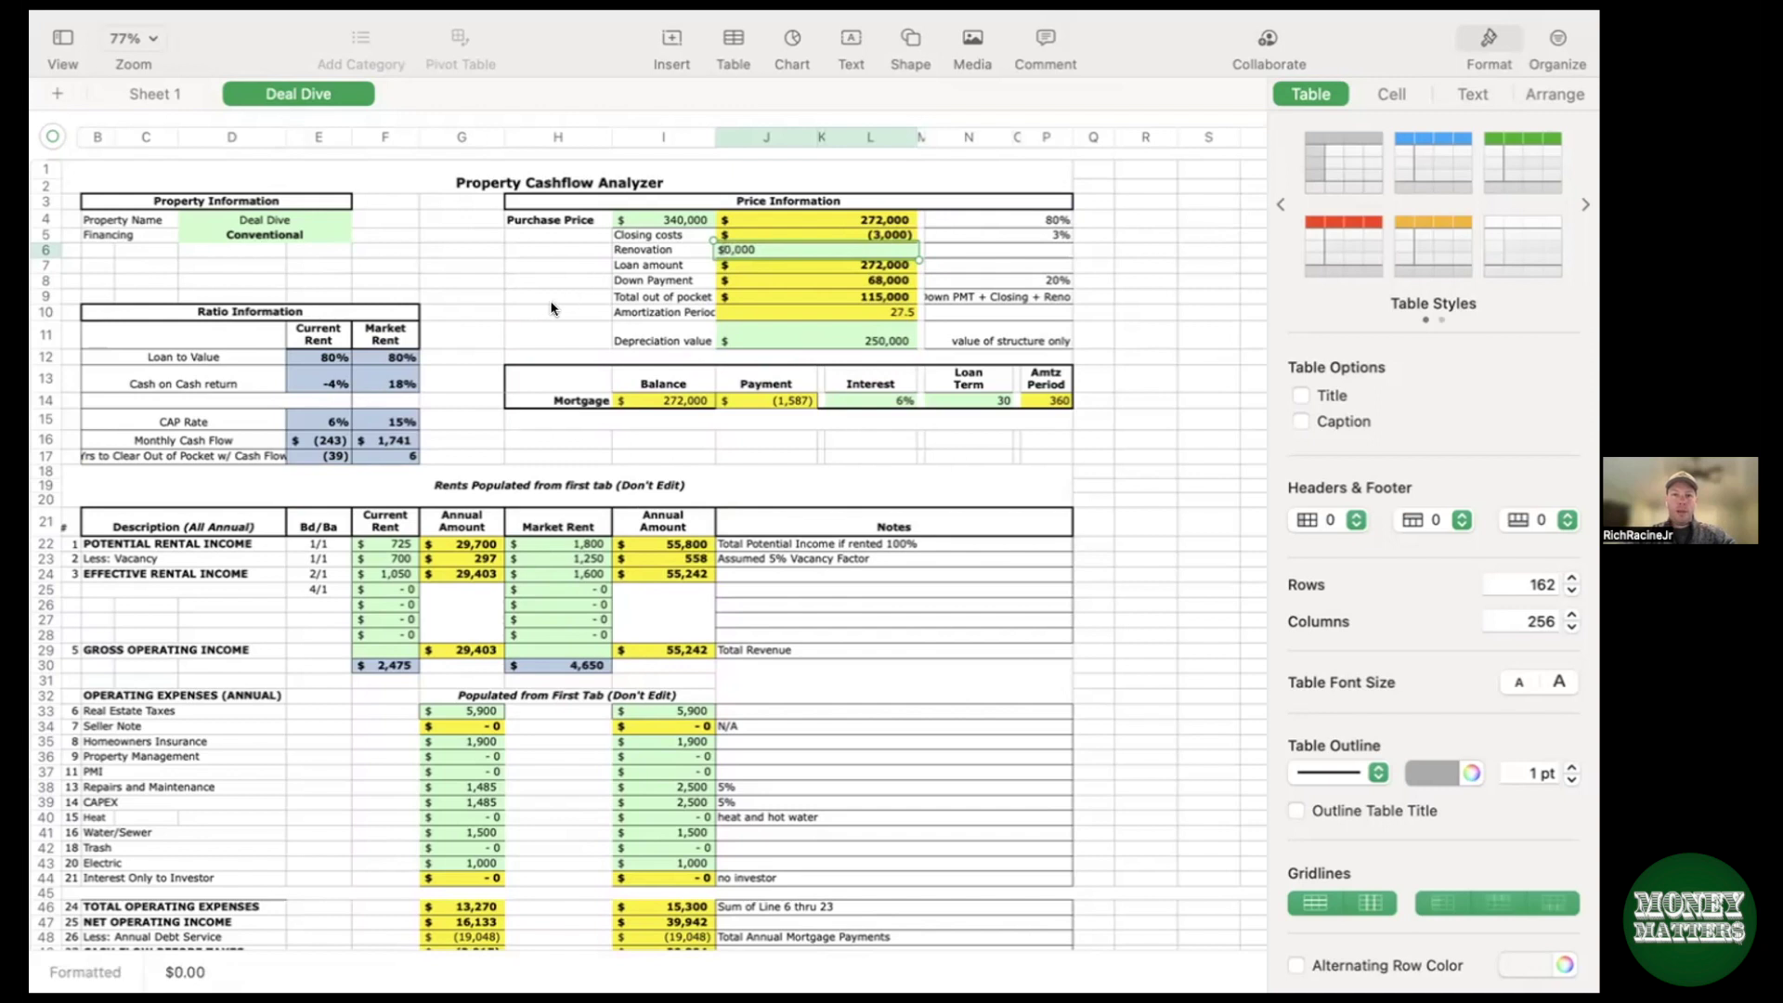
pyautogui.click(522, 305)
# Step: Set the market rents to 900 for each of the two 1/1 units and 1,200 for the 2/1 unit
pyautogui.click(587, 542)
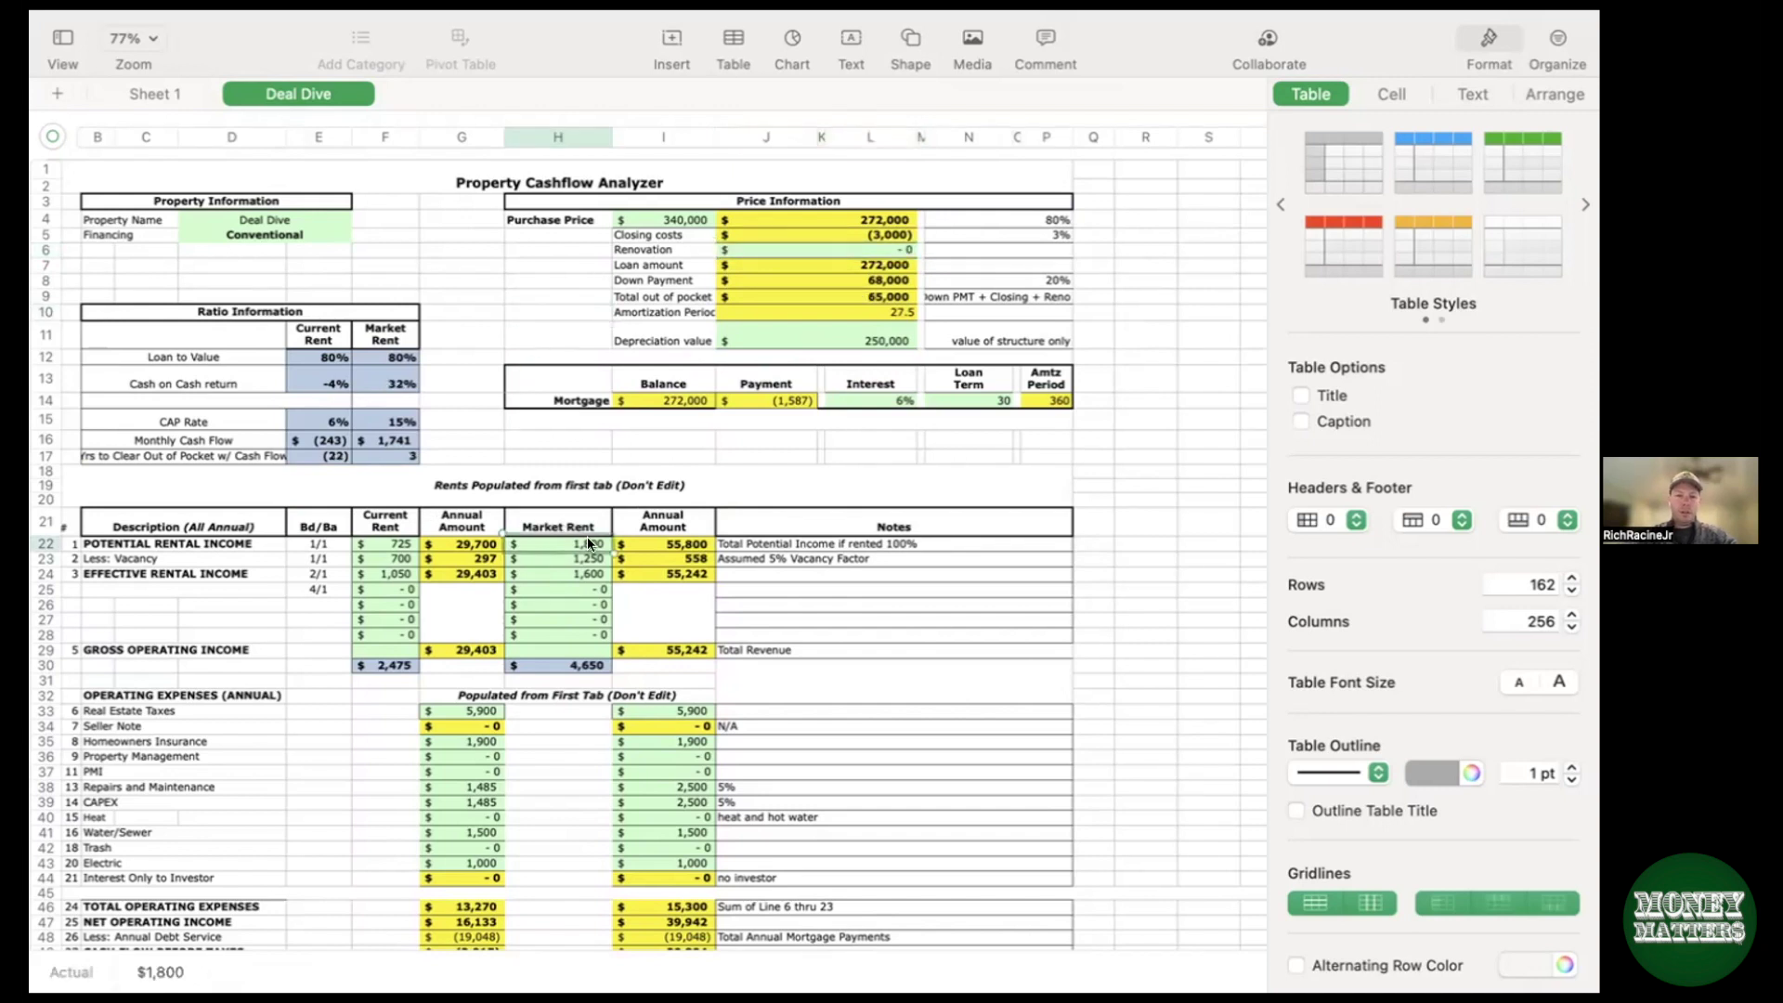
pyautogui.write('900')
pyautogui.press('Return')
pyautogui.write('900')
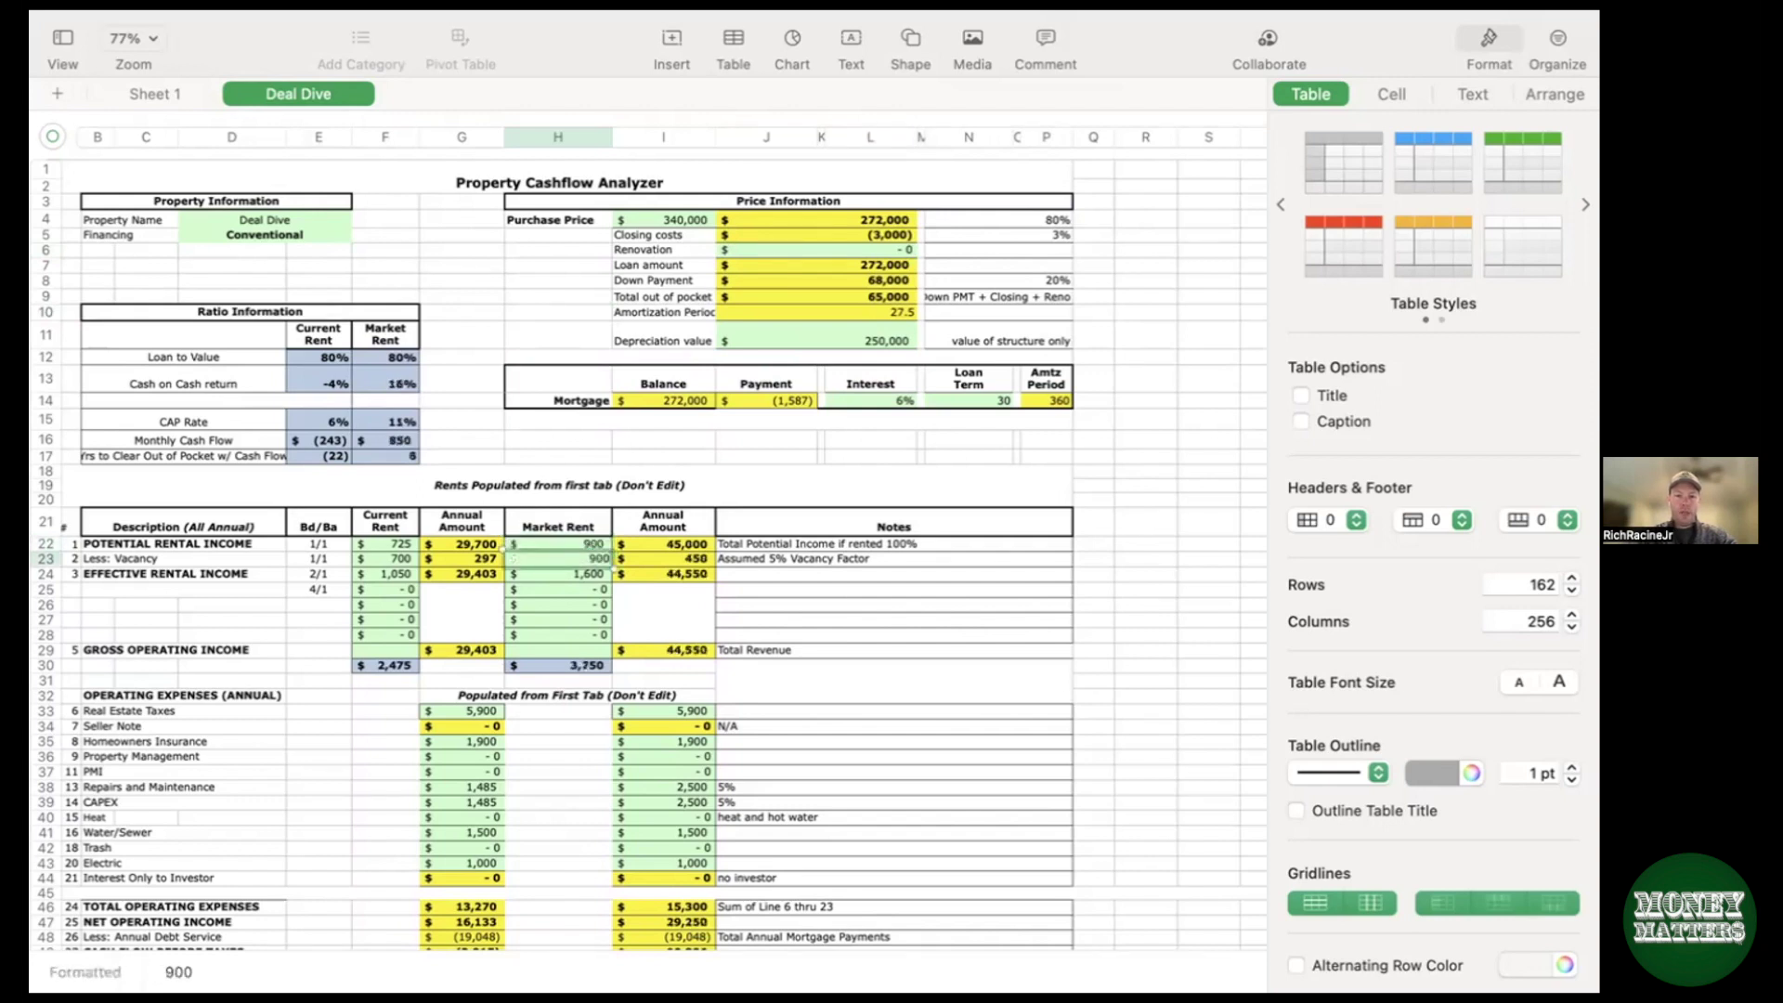
pyautogui.press('Return')
pyautogui.write('130')
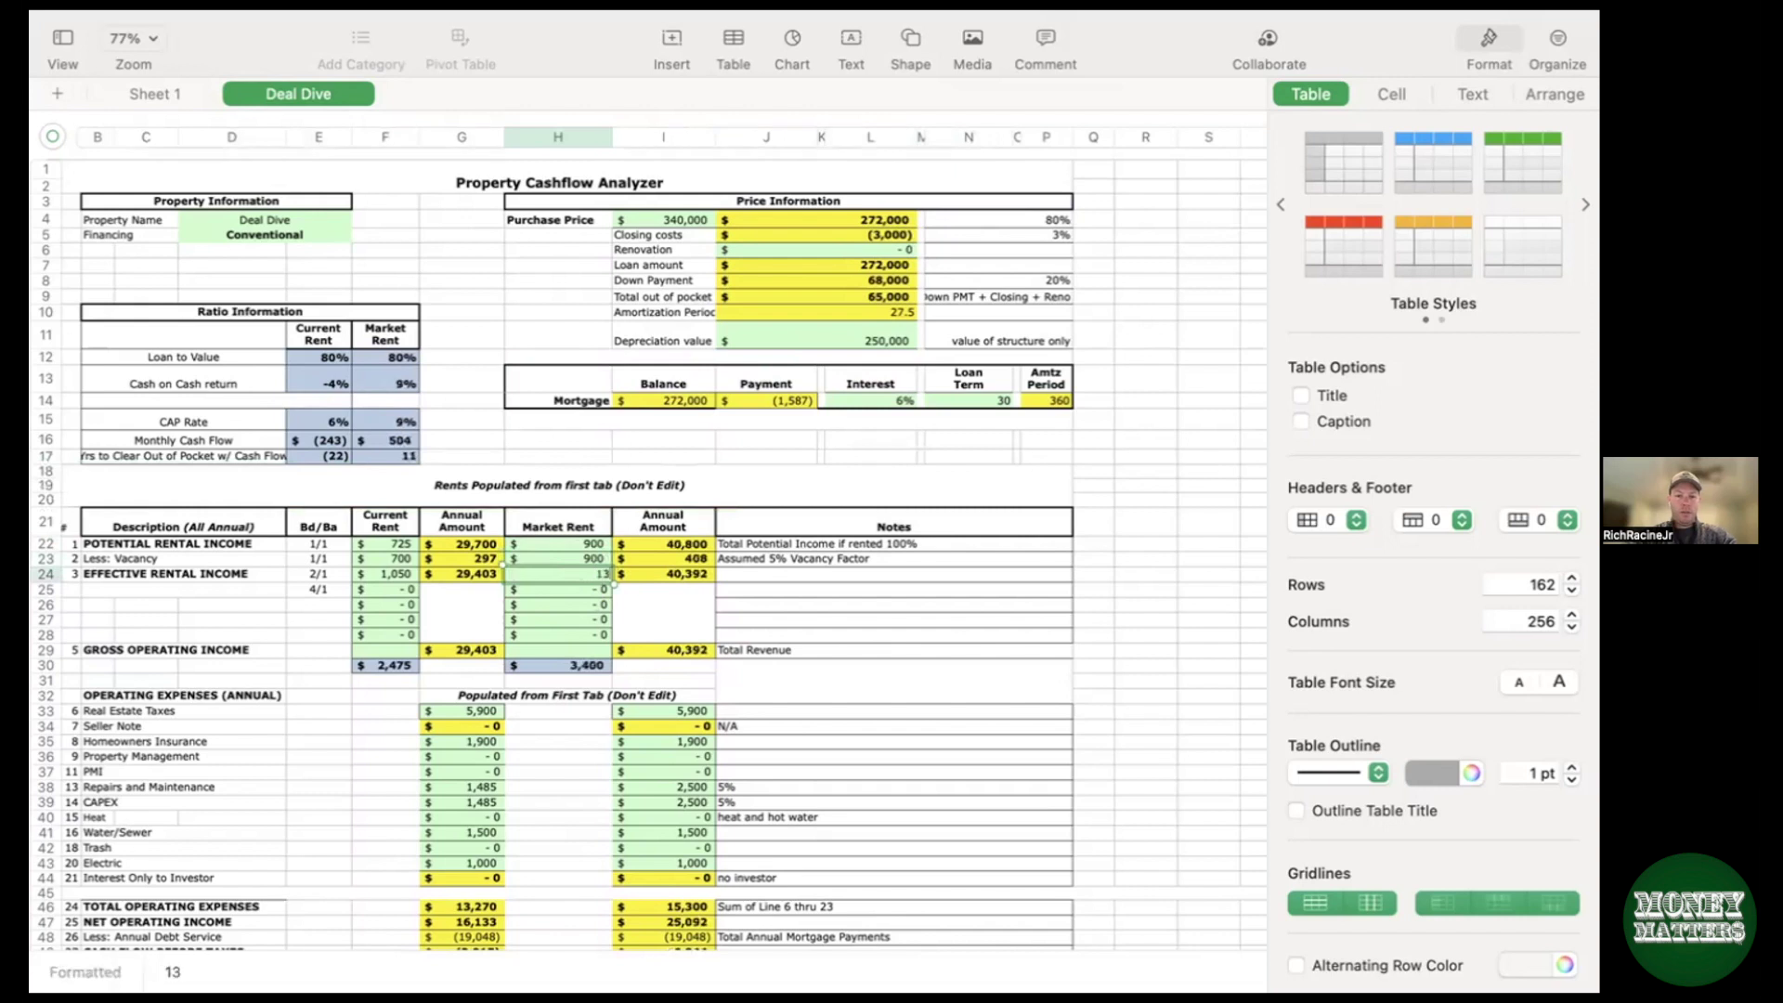
pyautogui.press('BackSpace')
pyautogui.press('BackSpace')
pyautogui.write('200')
pyautogui.click(1124, 587)
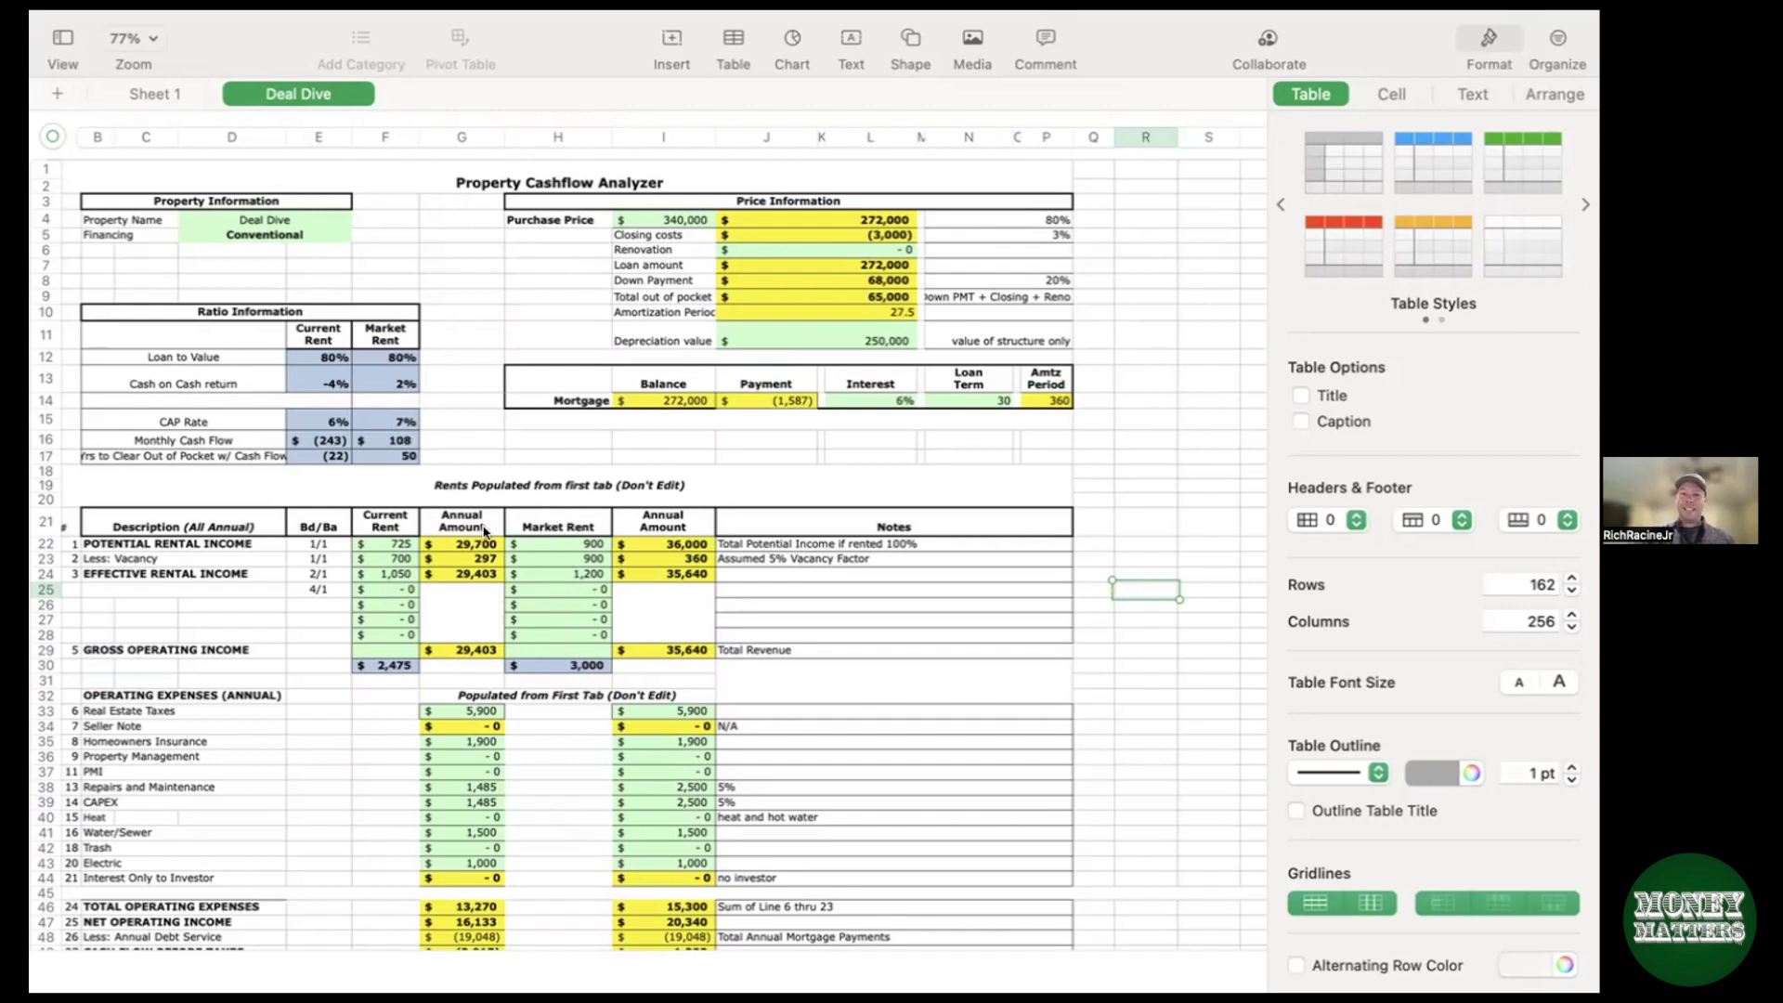
# Step: Set the market rents to 1,100 for each of the two 1/1 units and 1,300 for the 2/1 unit
pyautogui.click(587, 542)
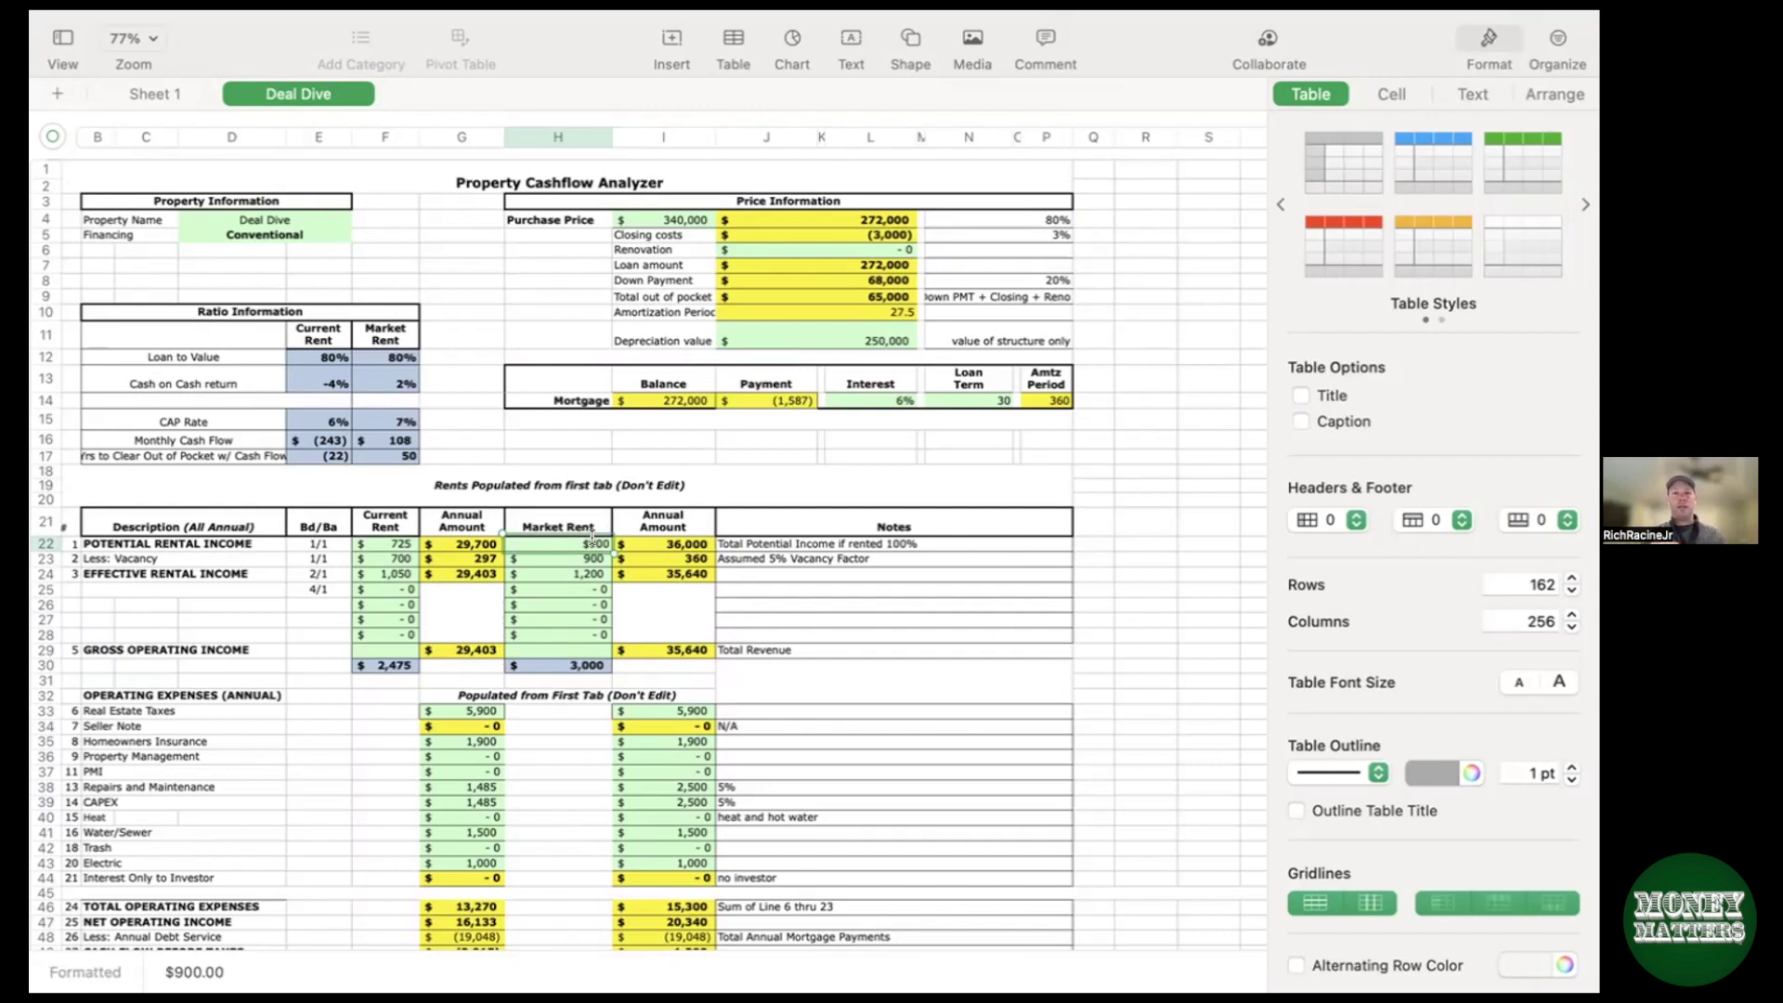
pyautogui.press('Delete')
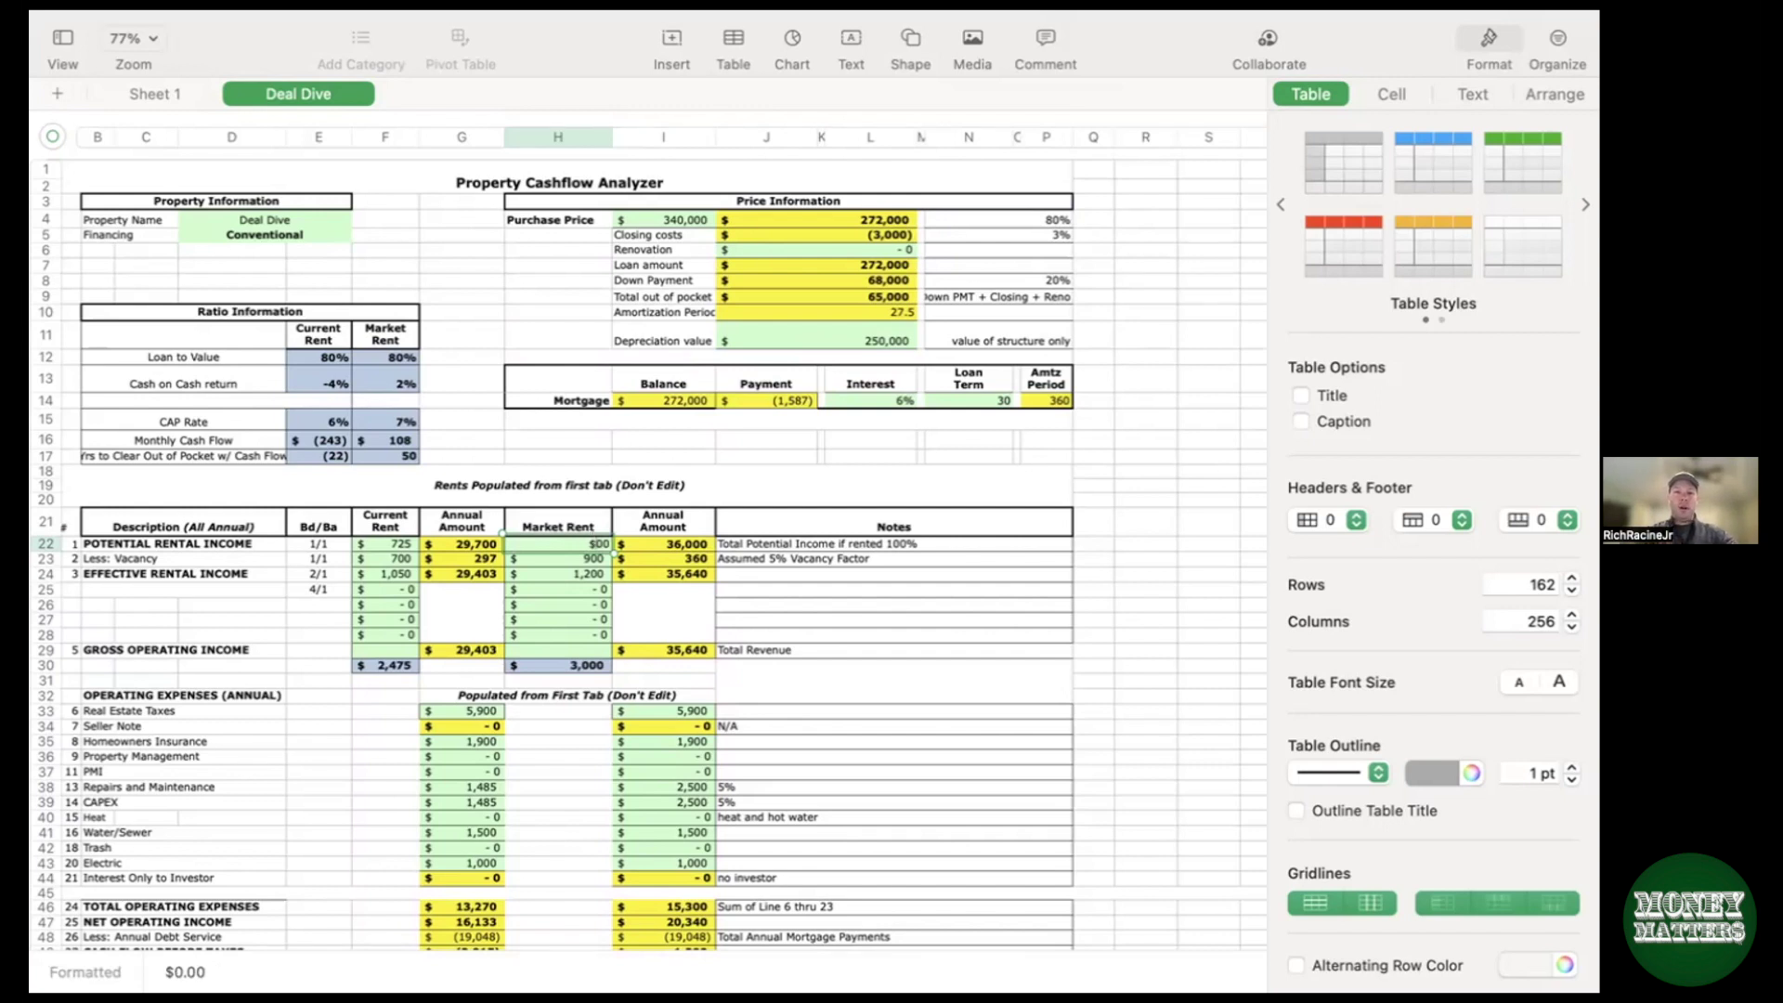
pyautogui.write('110000')
pyautogui.press('BackSpace')
pyautogui.press('BackSpace')
pyautogui.press('Return')
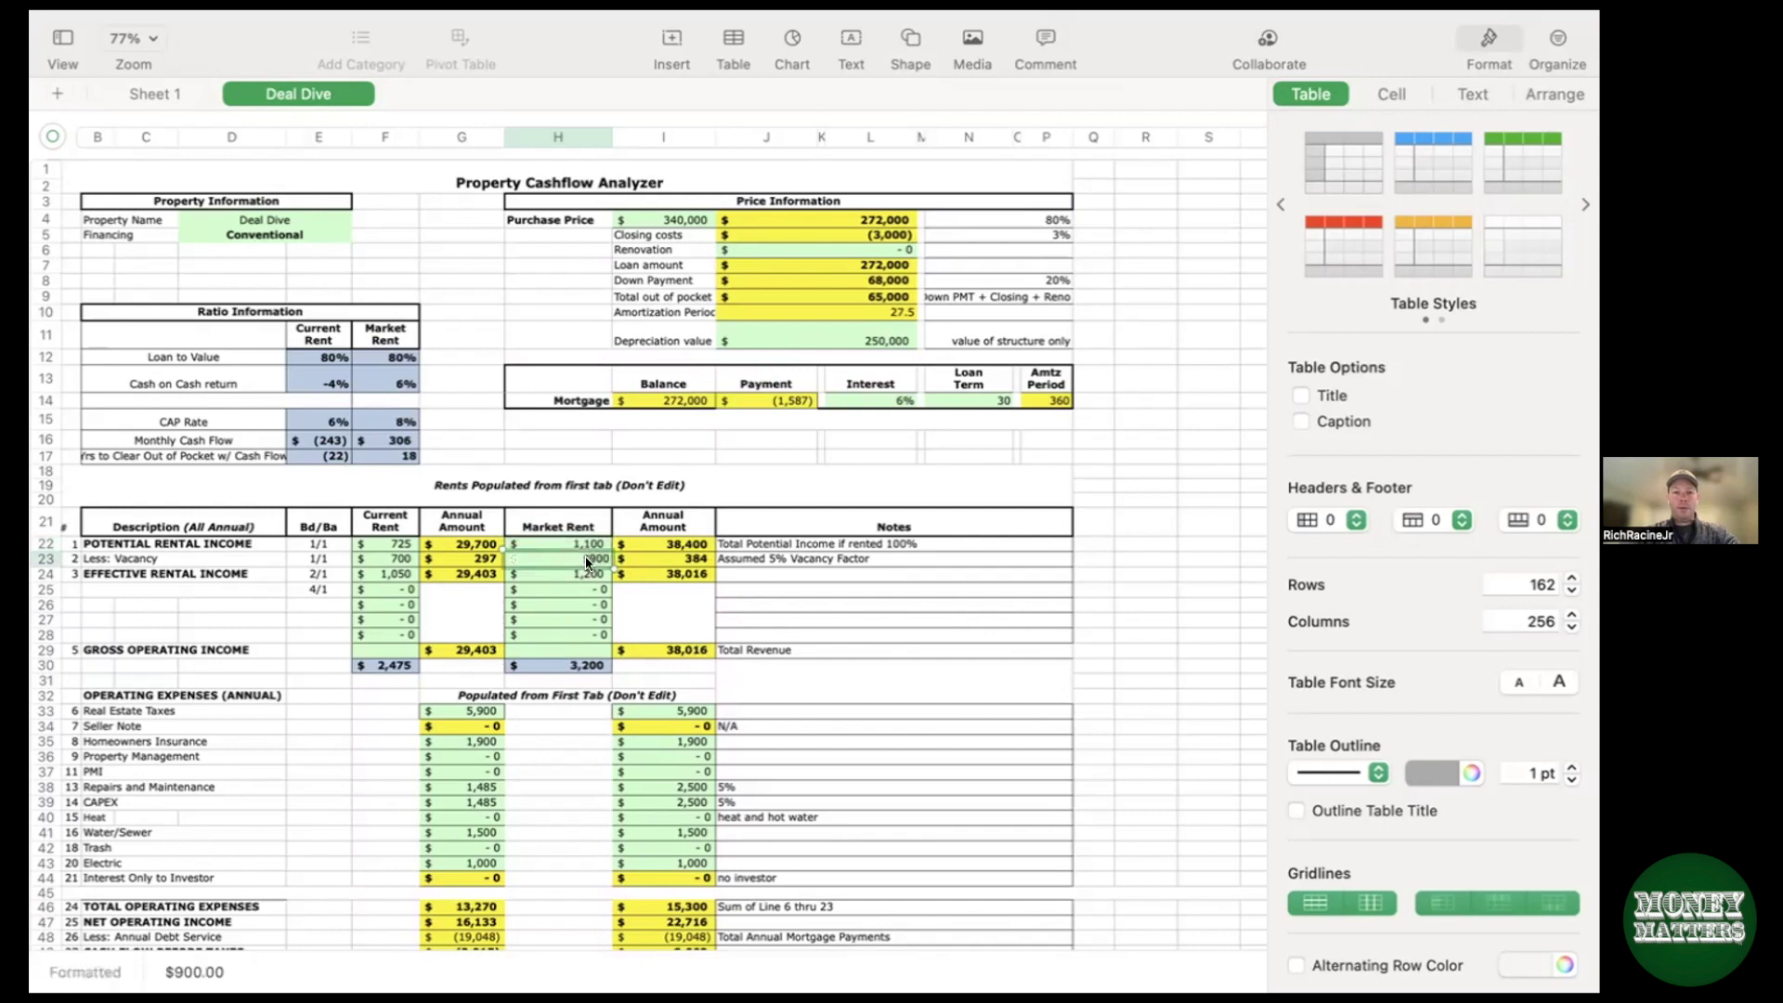
pyautogui.write('1100')
pyautogui.press('Return')
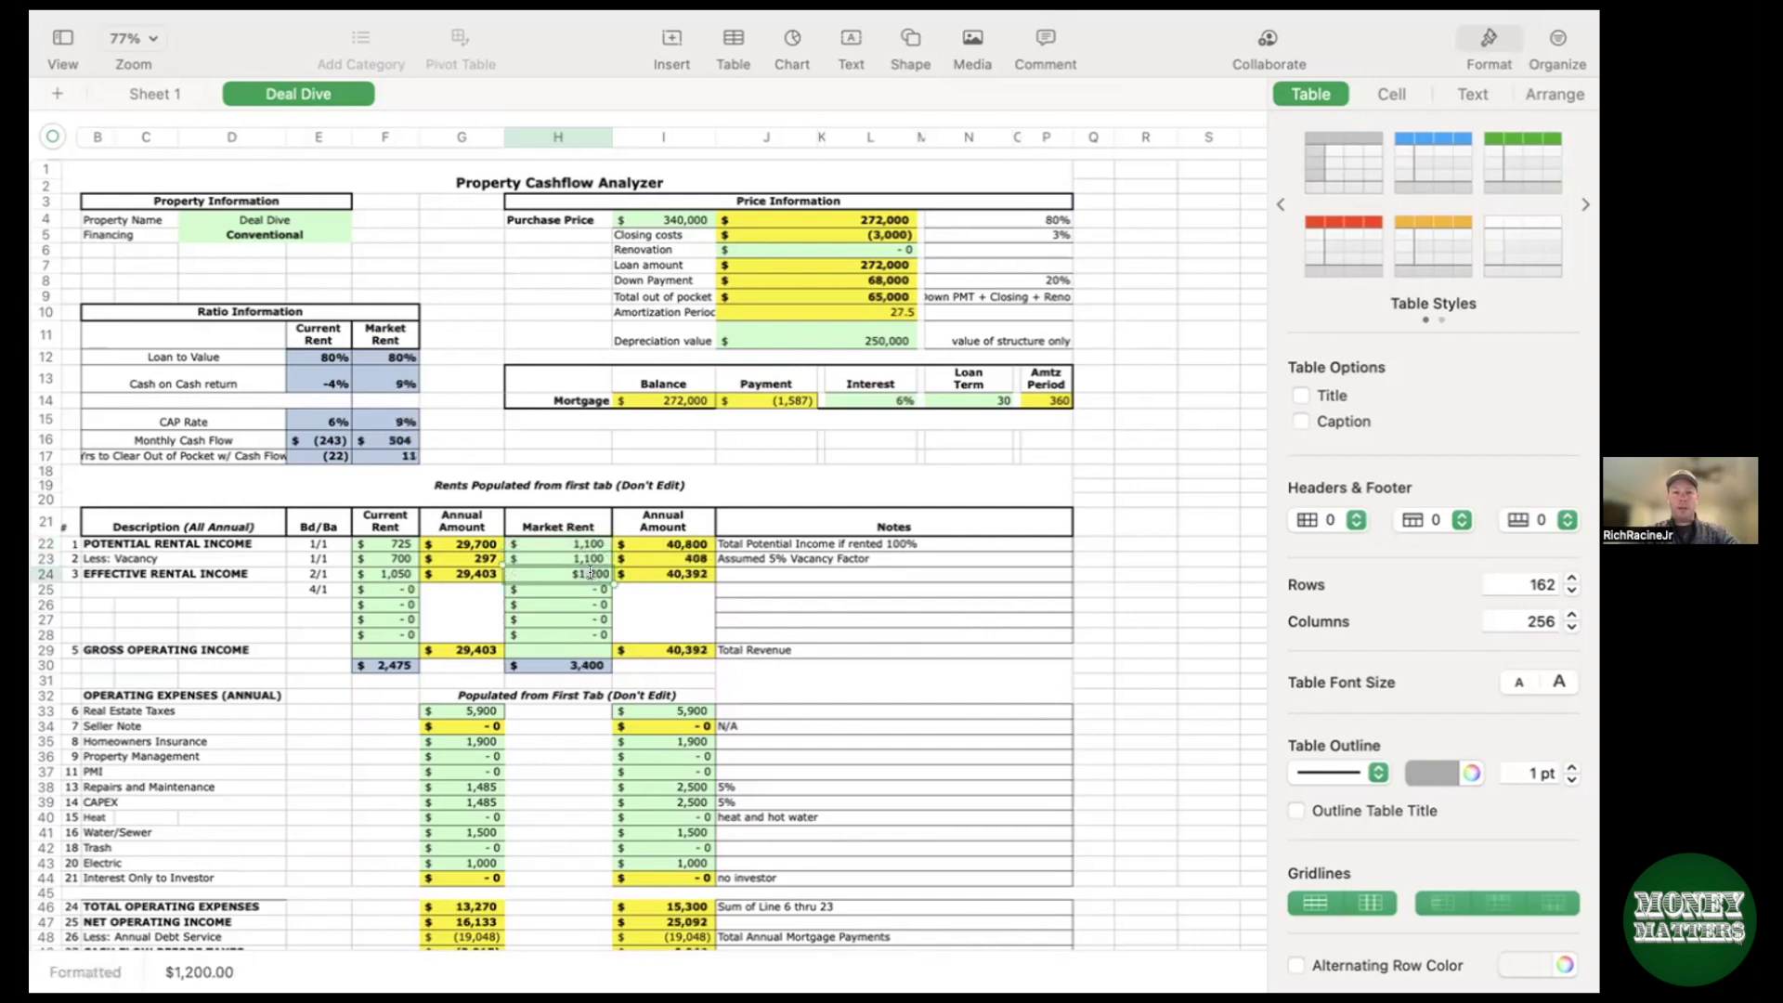
pyautogui.write('1300')
pyautogui.click(879, 637)
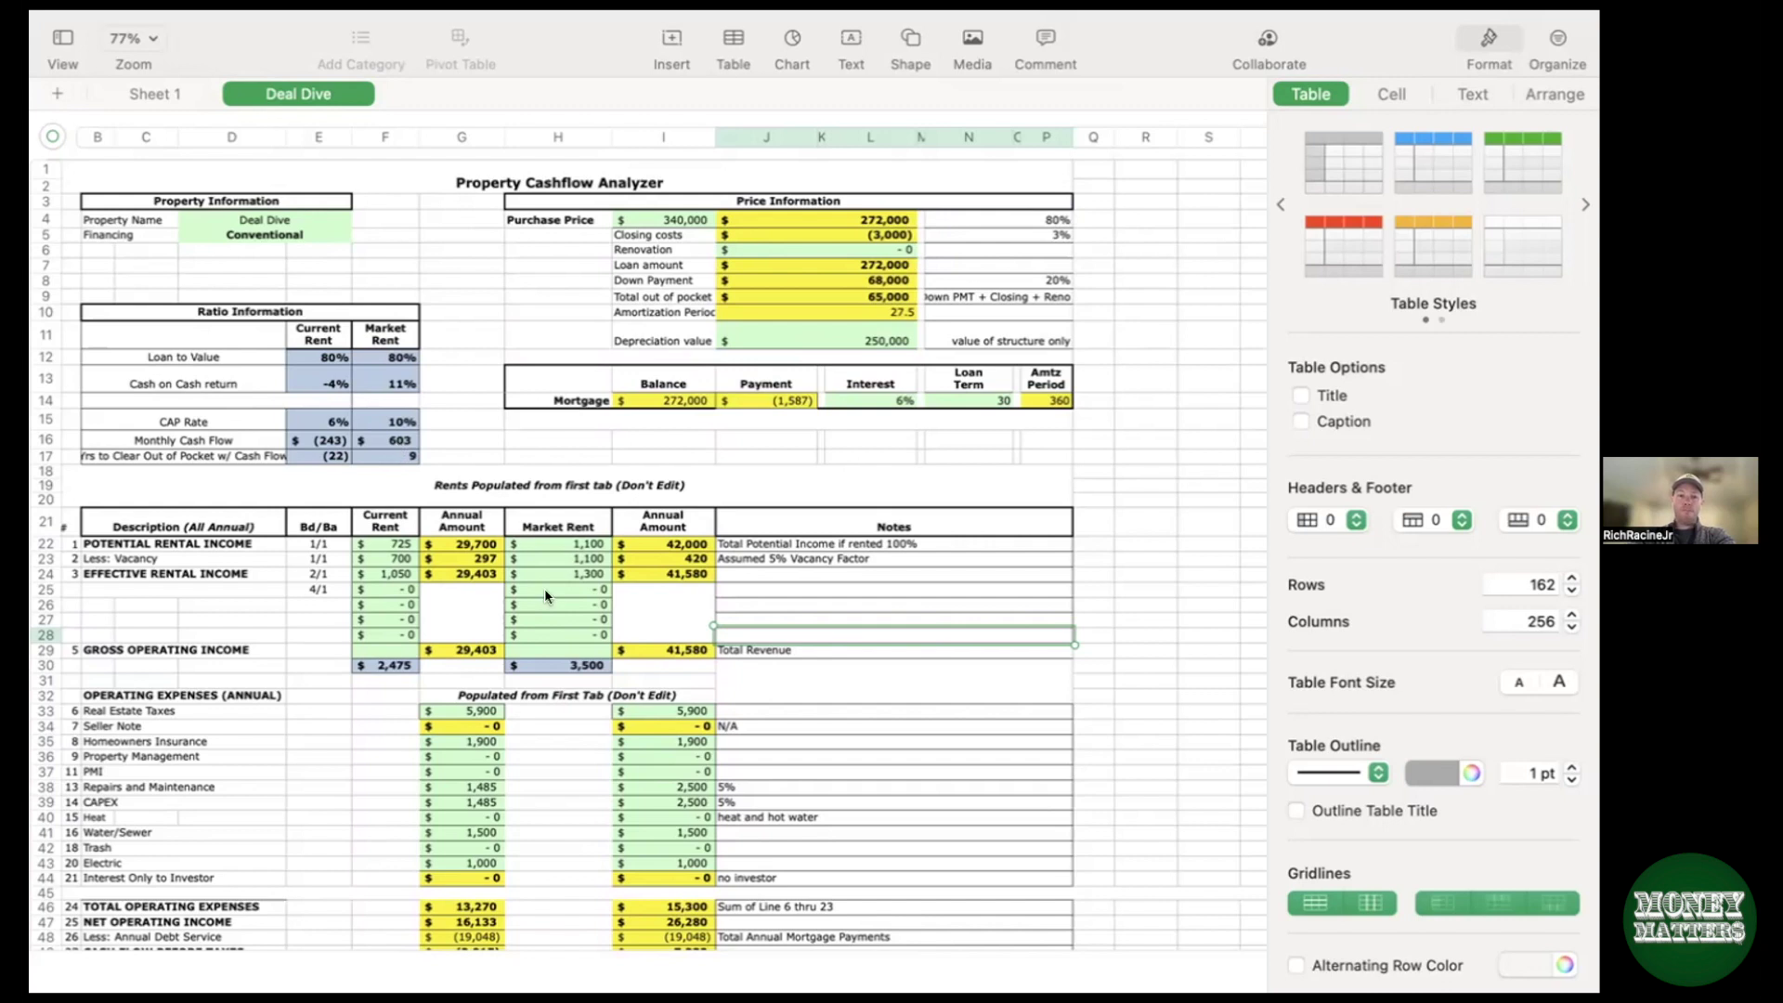
# Step: Set the renovation cost in the price information to 20,000
pyautogui.click(904, 252)
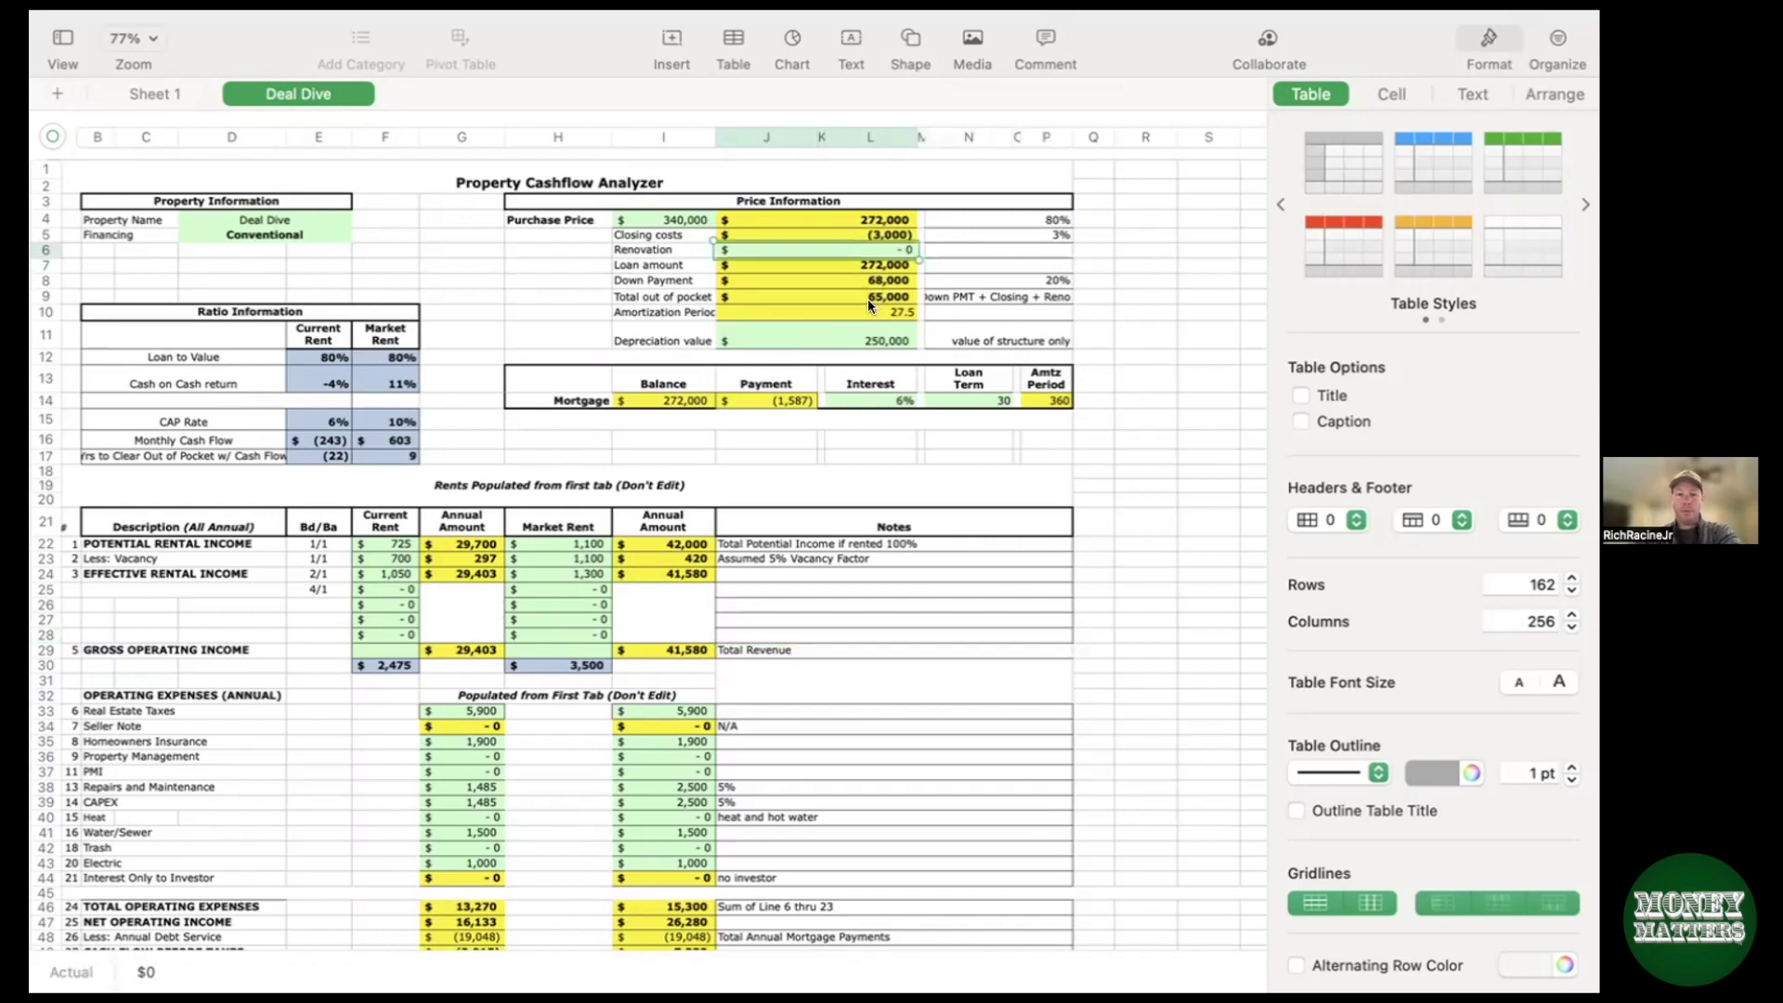
pyautogui.write('$200')
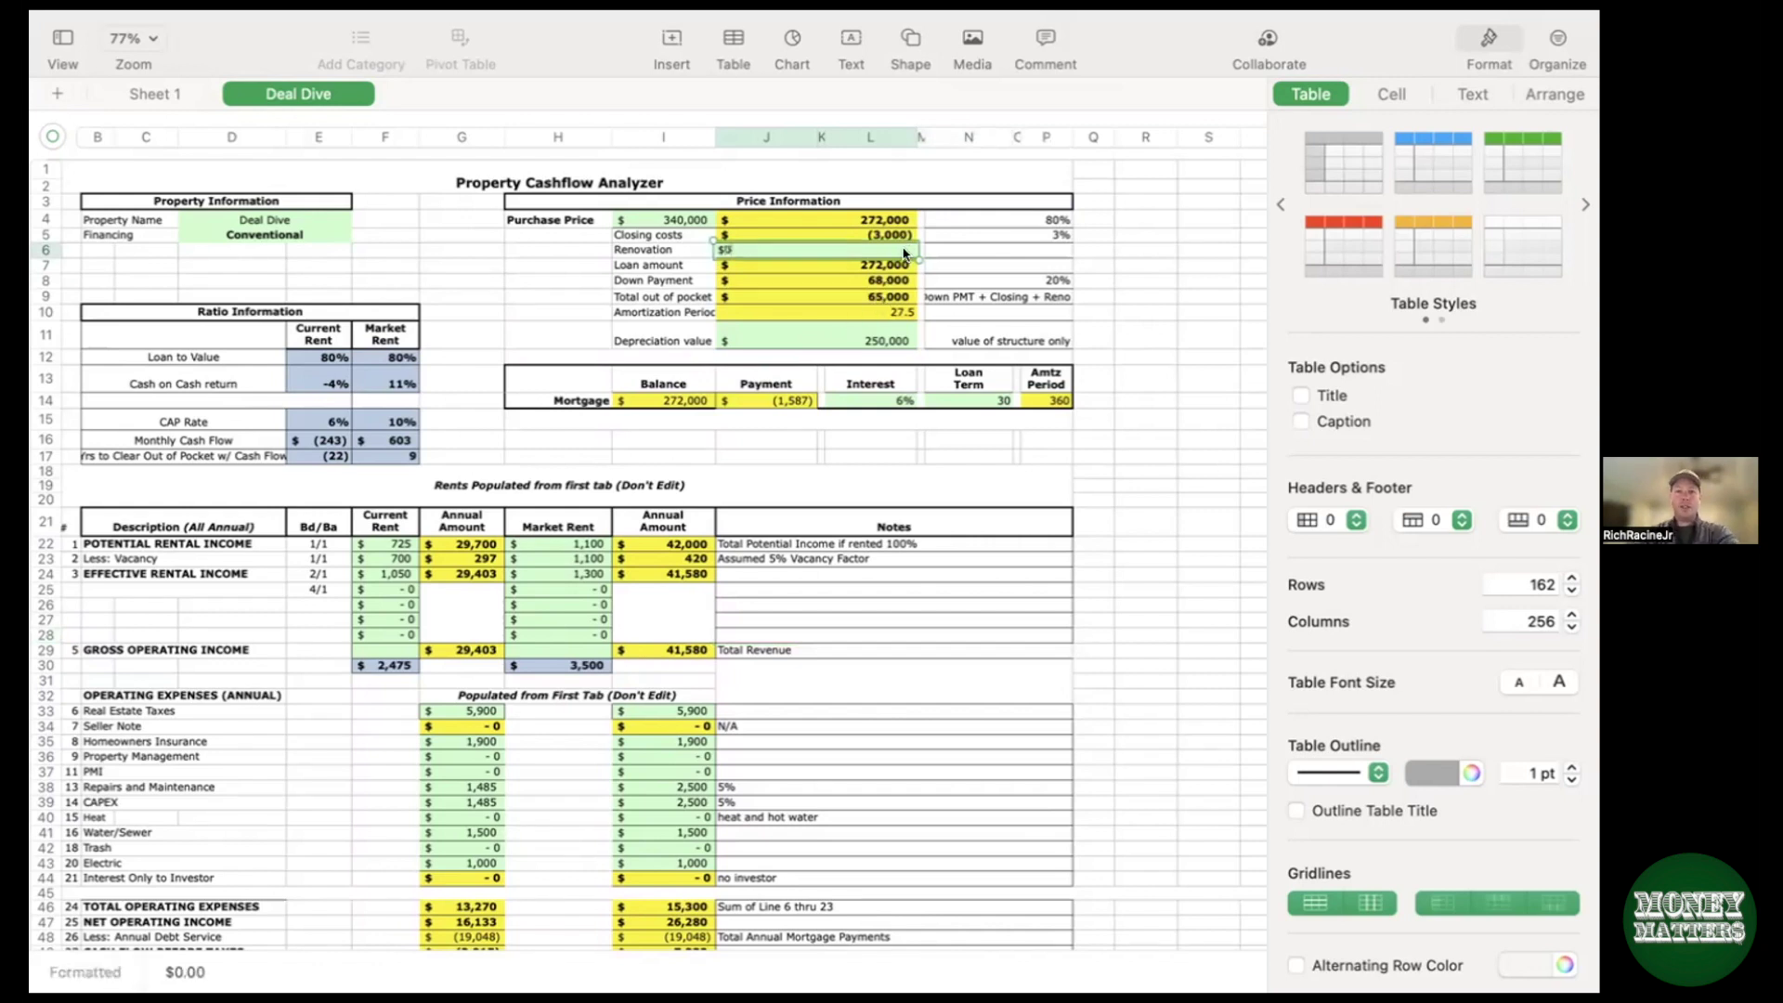
pyautogui.write('0')
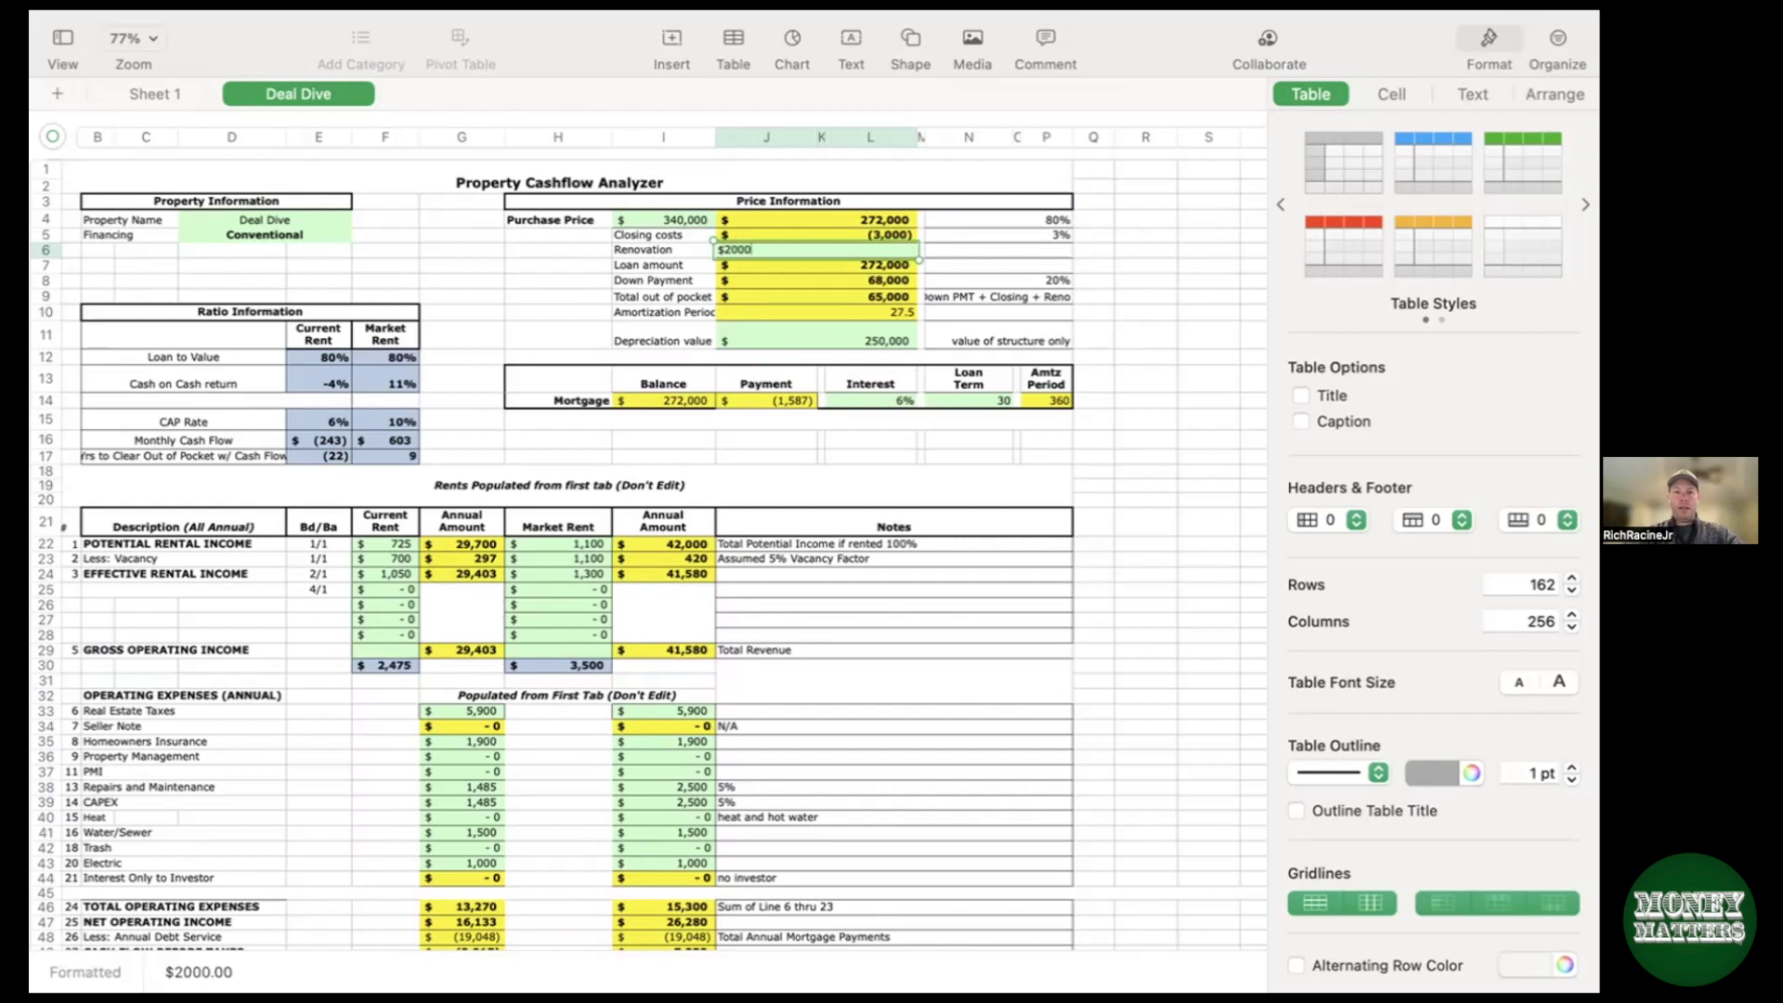
pyautogui.click(530, 315)
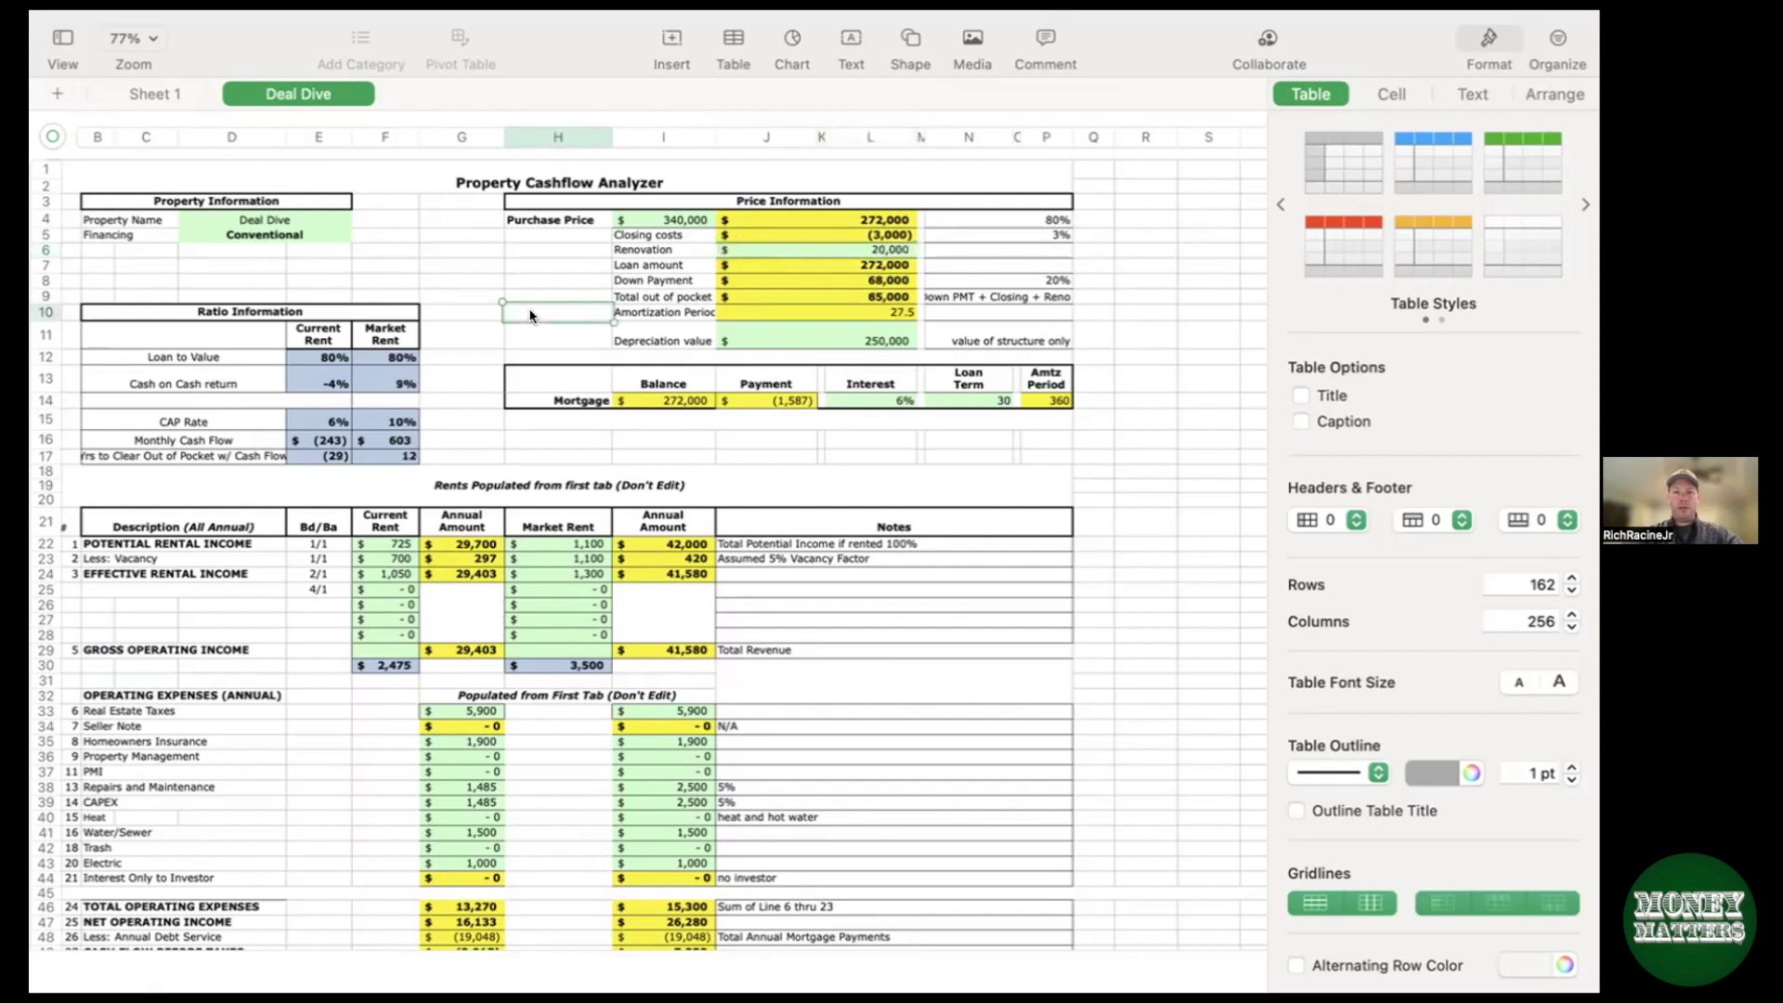
pyautogui.scroll(1, 565, 548)
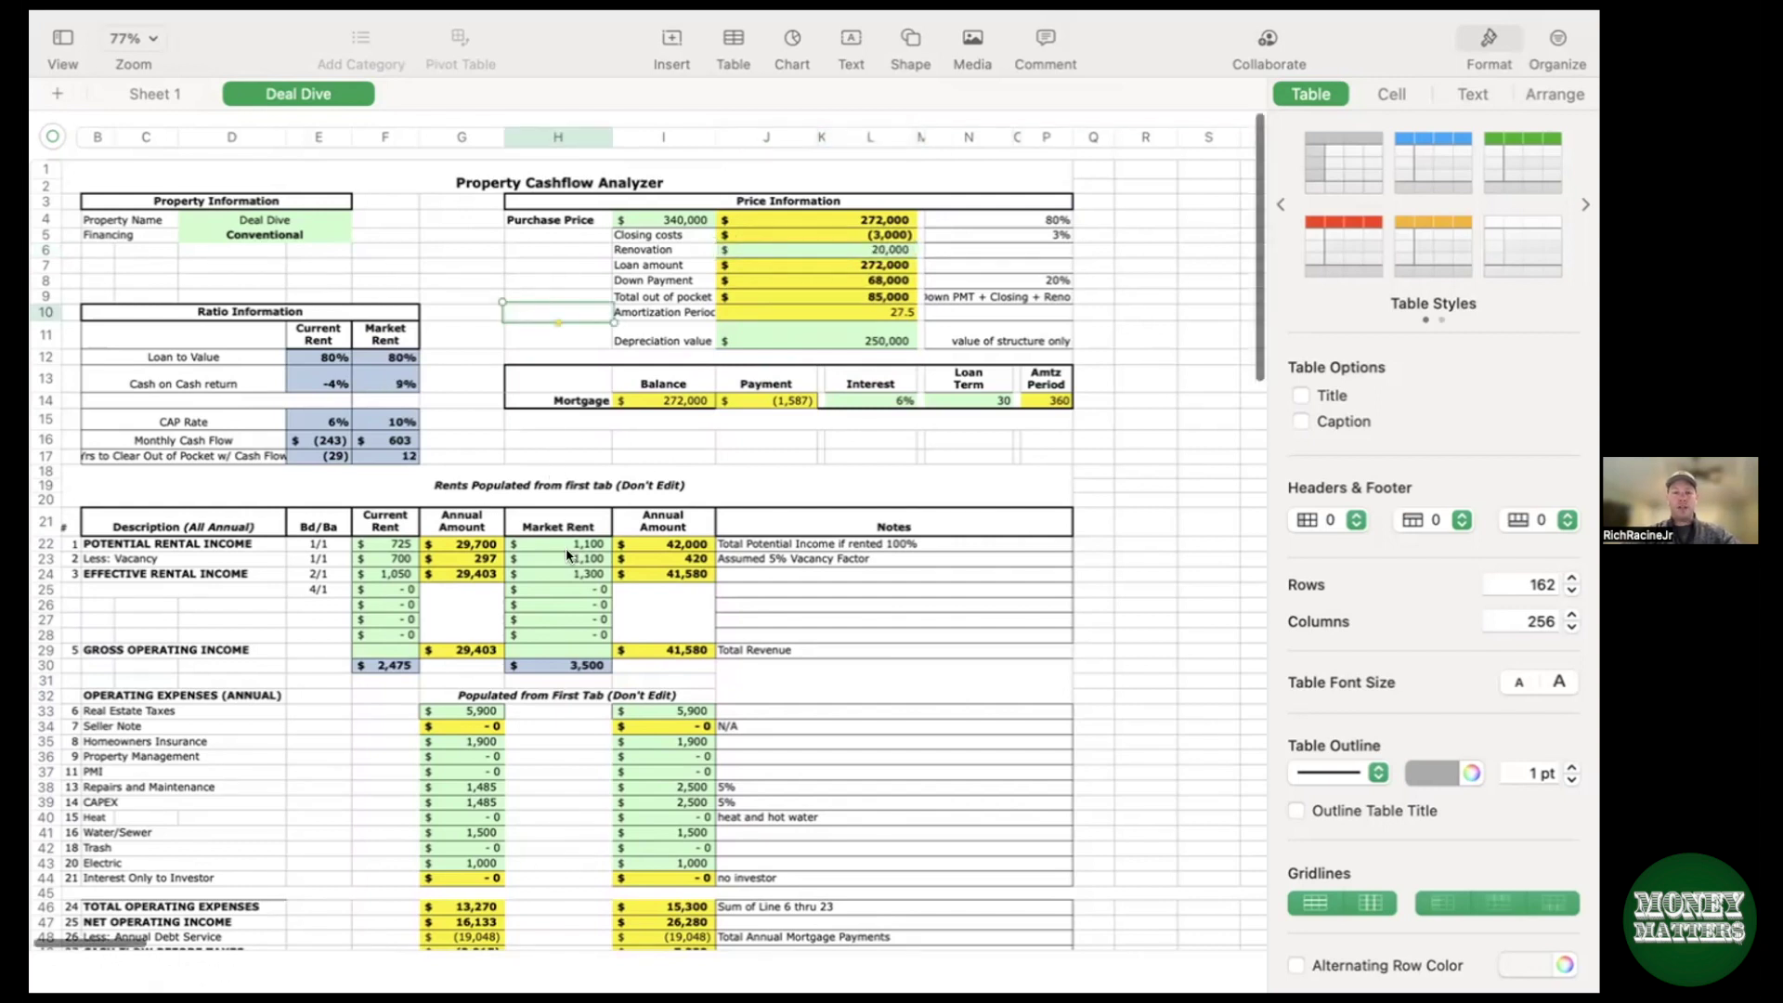
# Step: Set the market rents to 1,300 for each of the two 1/1 units and 1,600 for the 2/1 unit
pyautogui.click(587, 544)
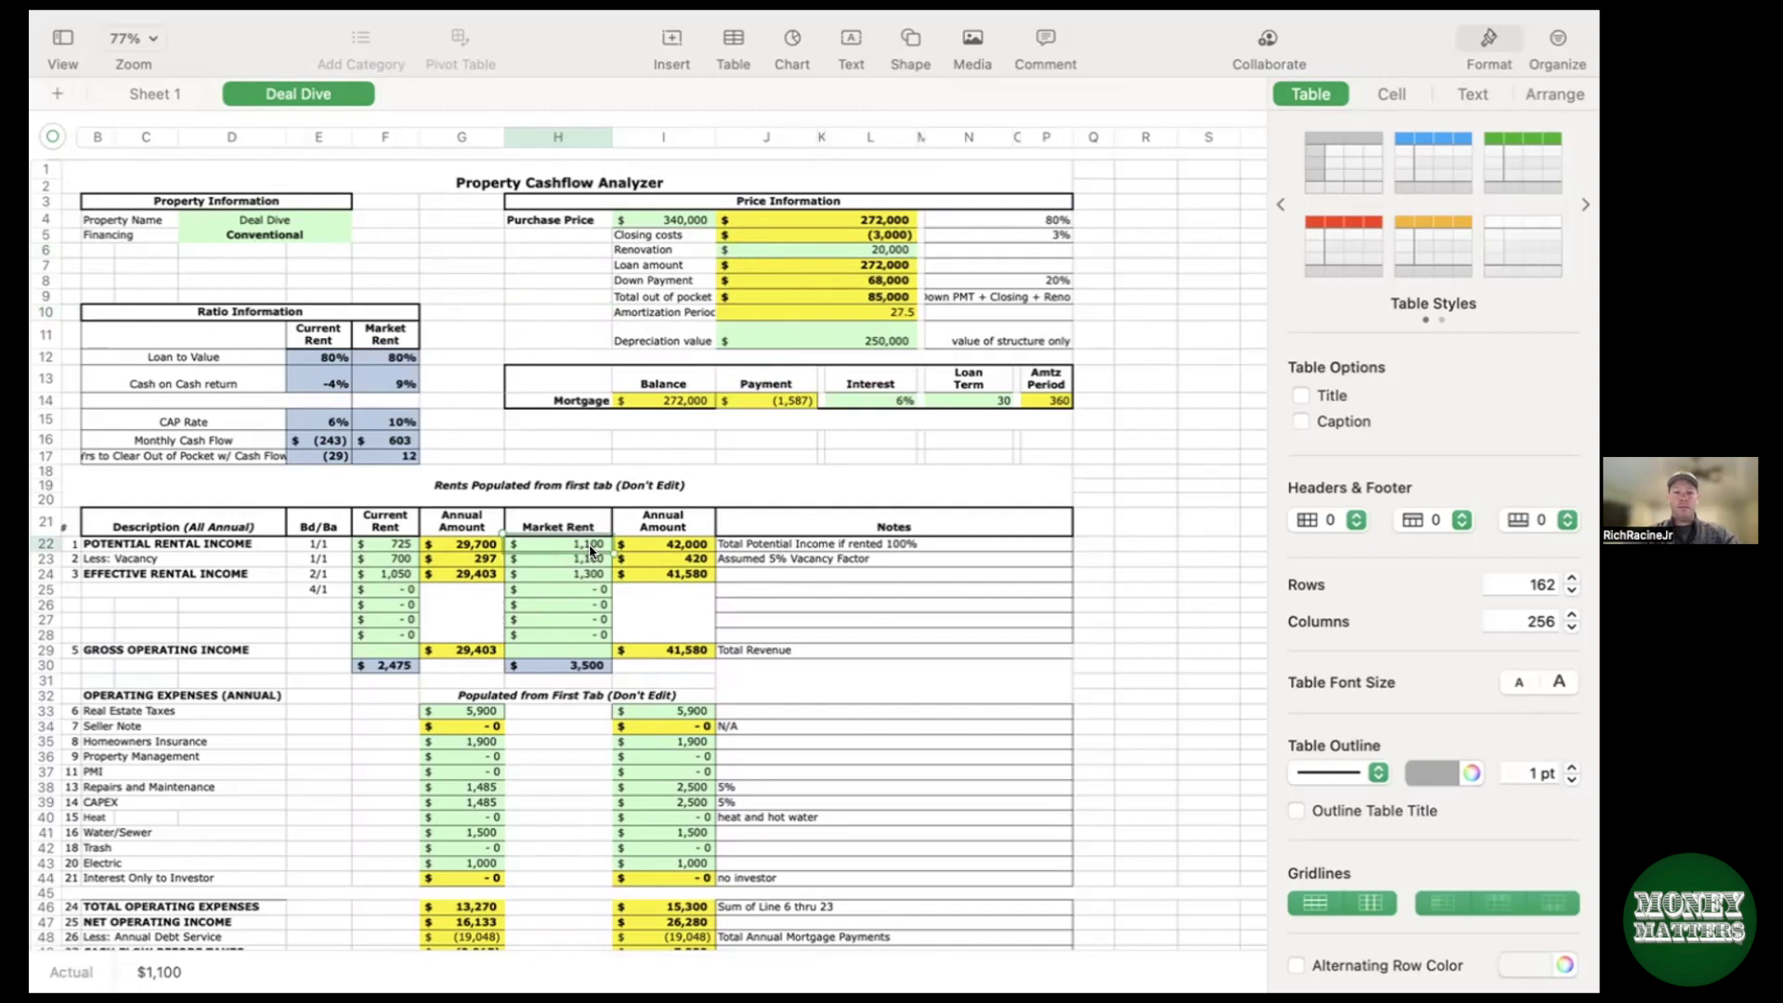
pyautogui.write('1300')
pyautogui.press('Return')
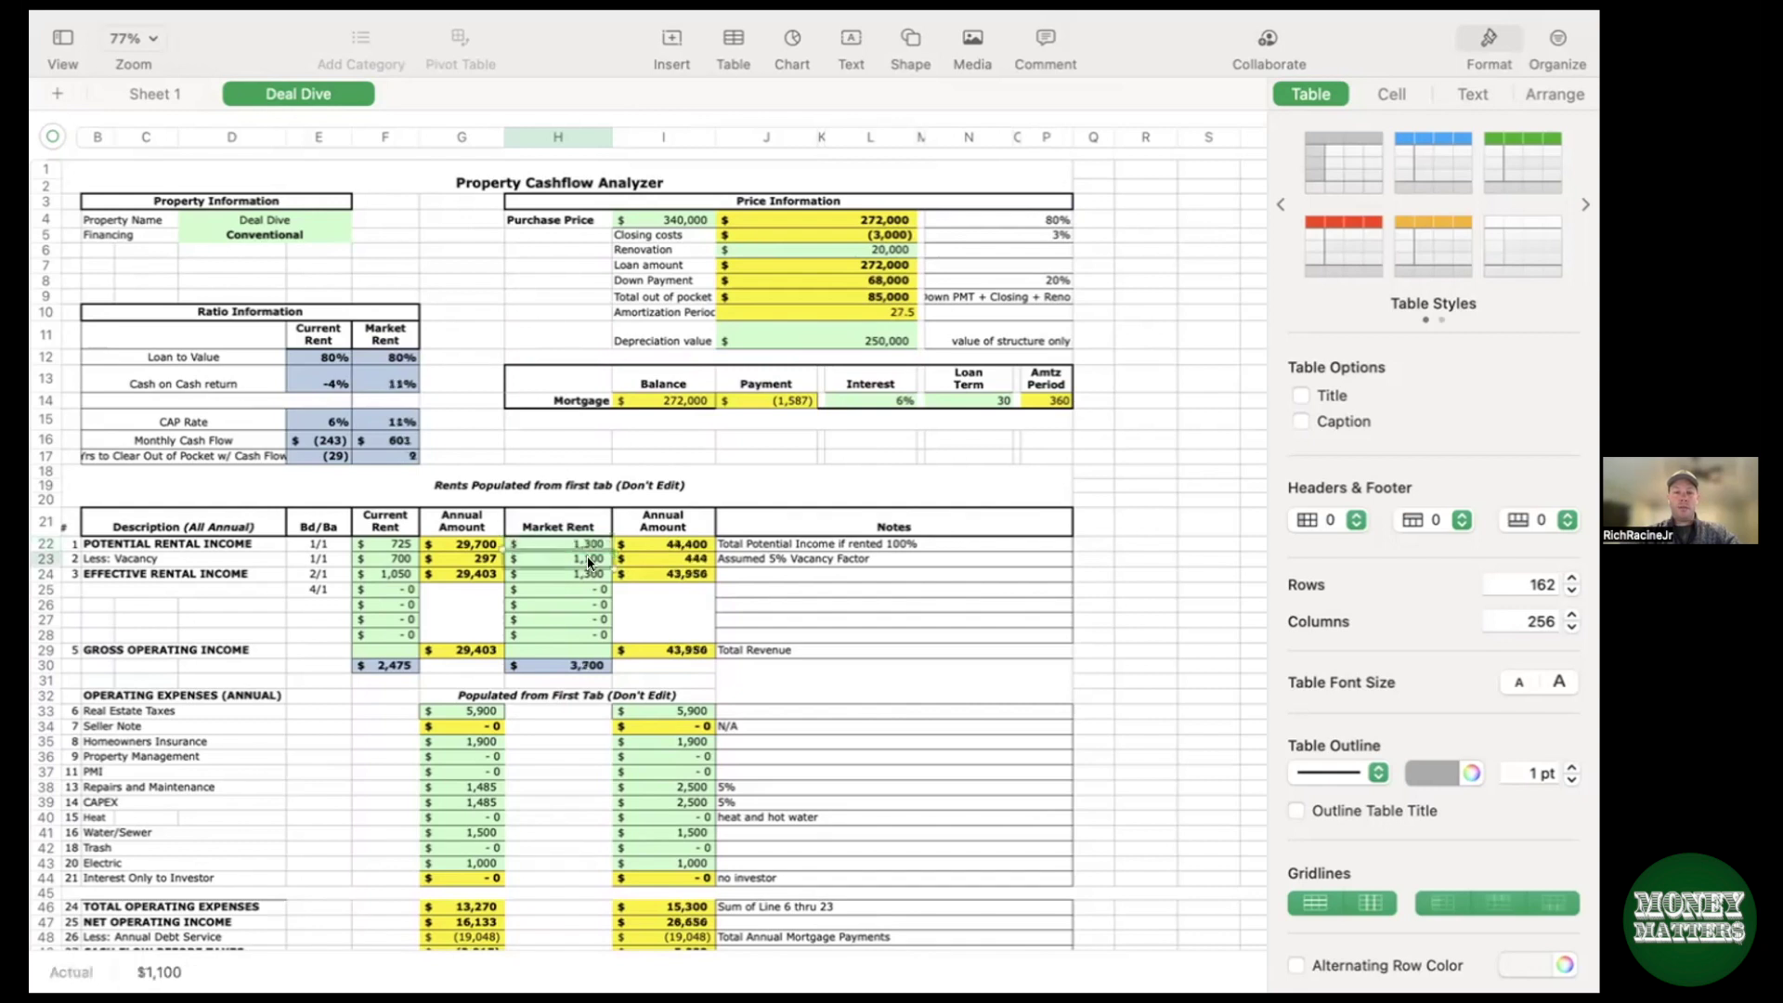
pyautogui.write('1300')
pyautogui.press('Return')
pyautogui.click(589, 573)
pyautogui.write('1,600')
pyautogui.click(955, 622)
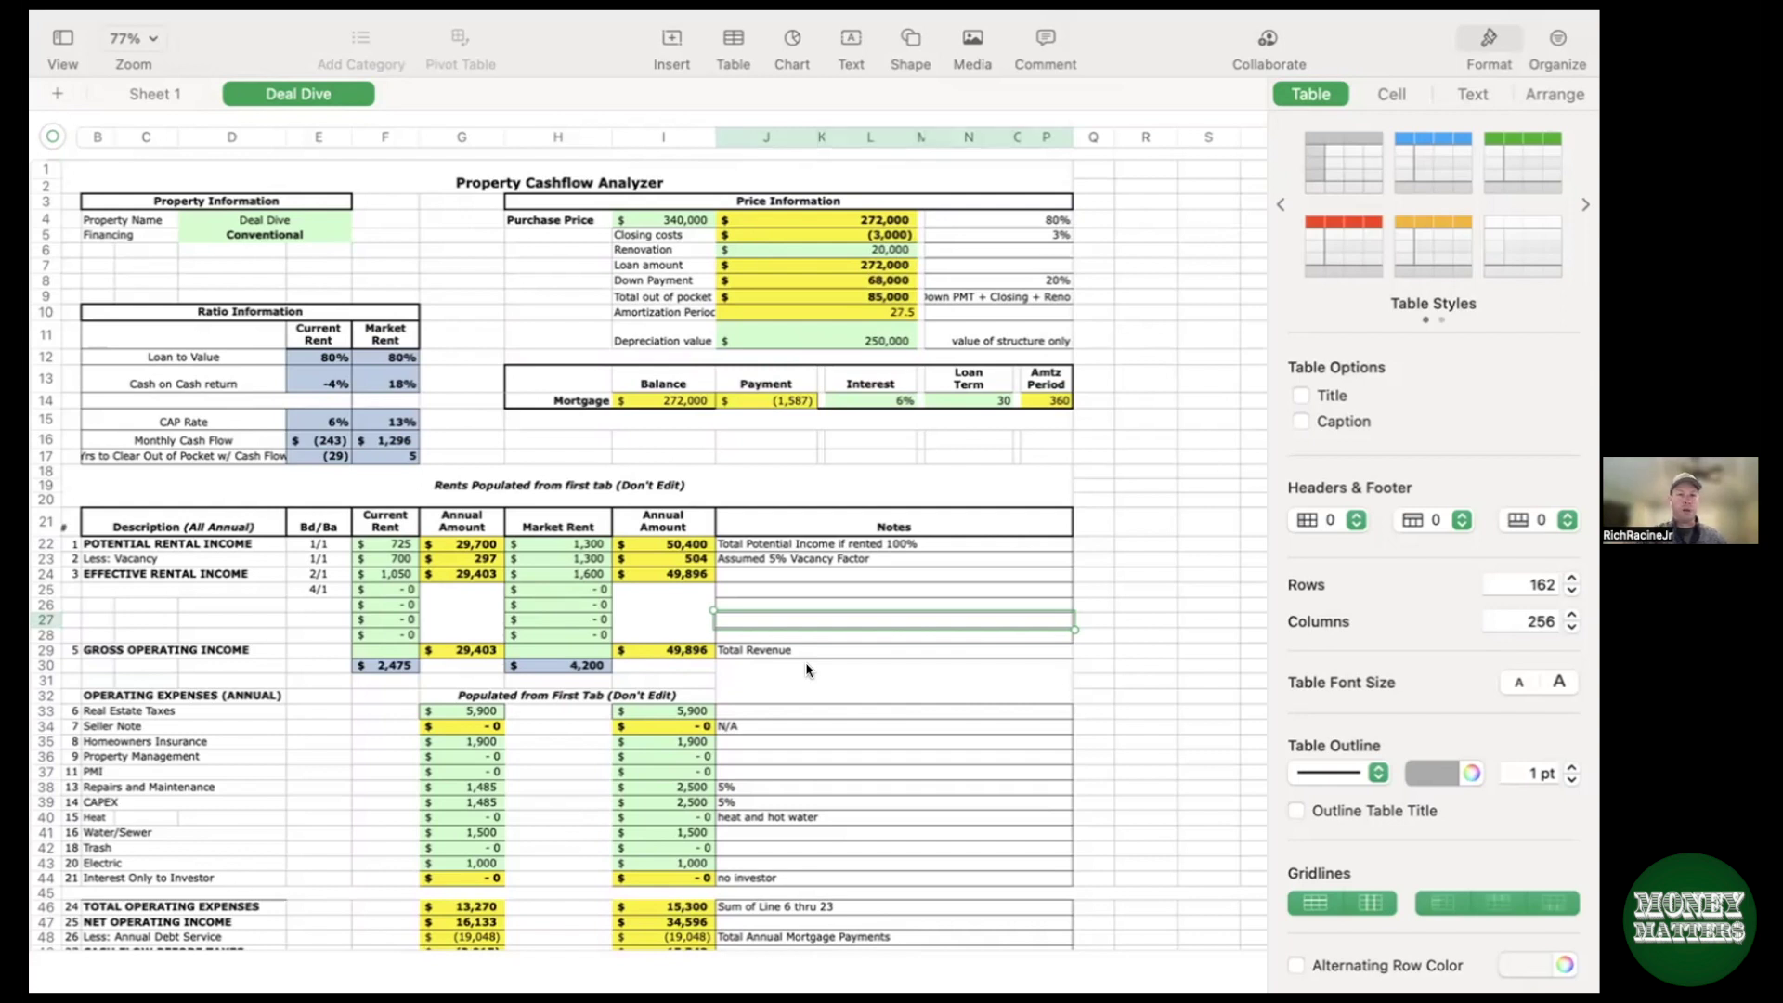
# Step: Raise the renovation cost to 50,000 and the first 1/1 unit's market rent to 1,800
pyautogui.doubleClick(879, 256)
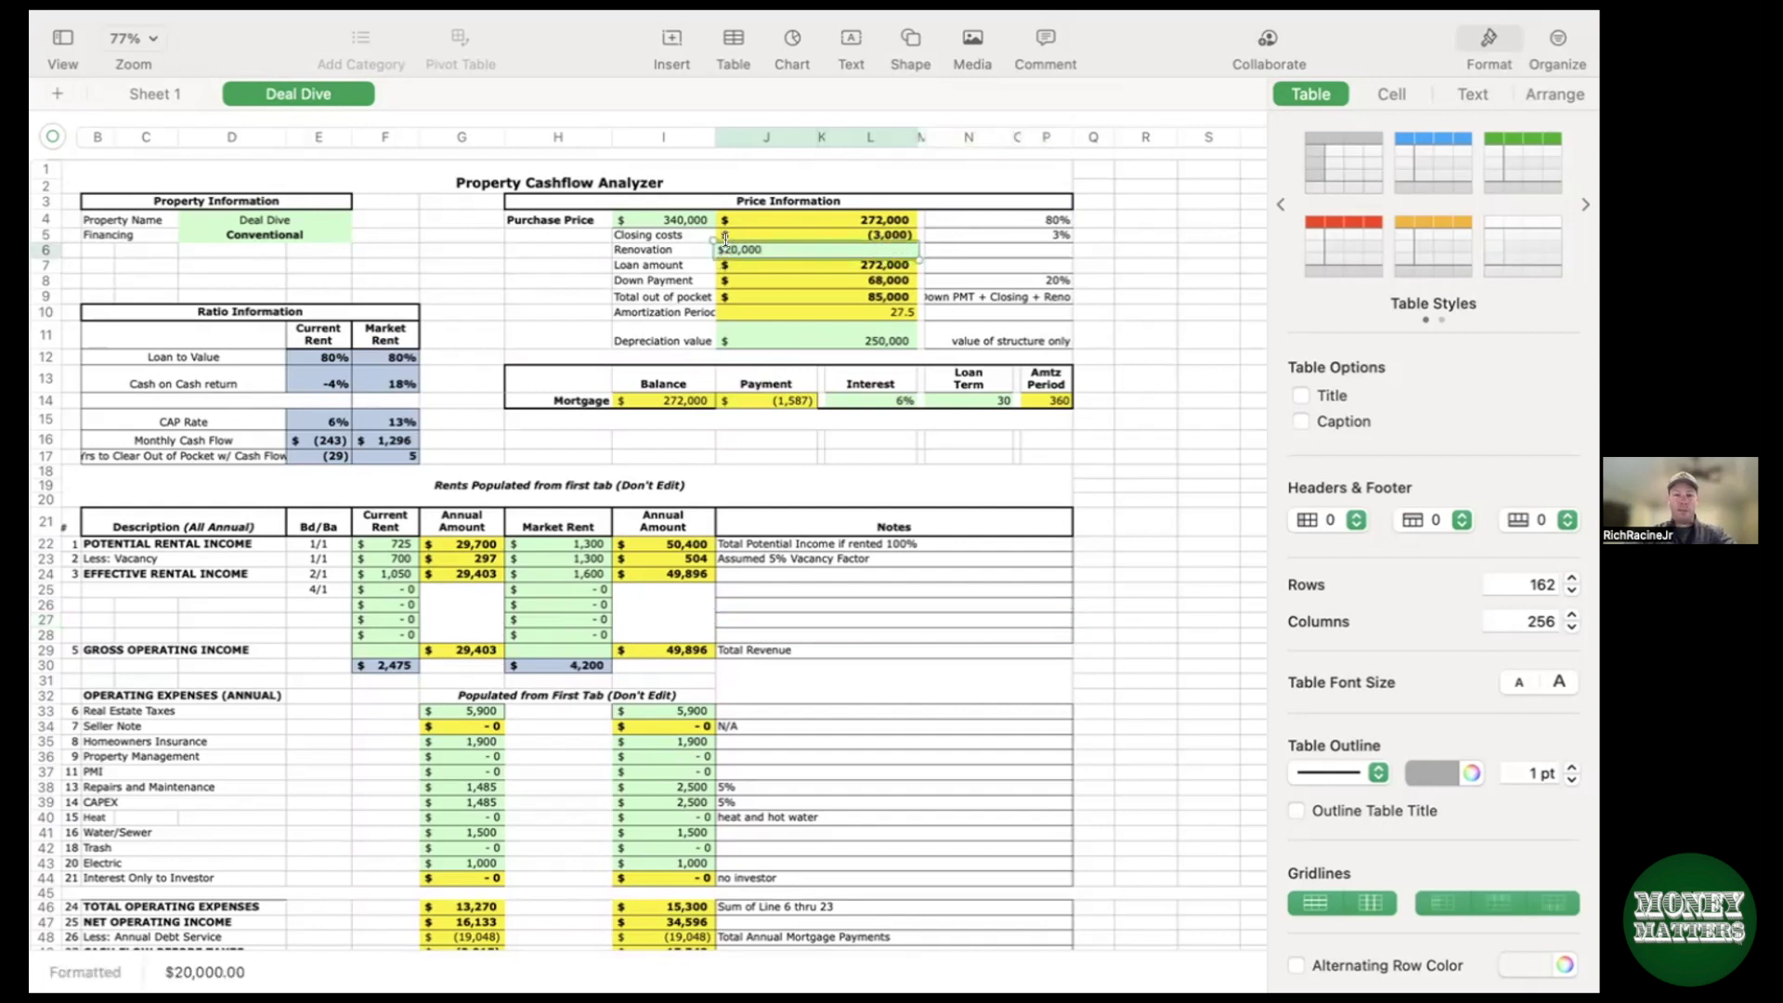
pyautogui.click(867, 468)
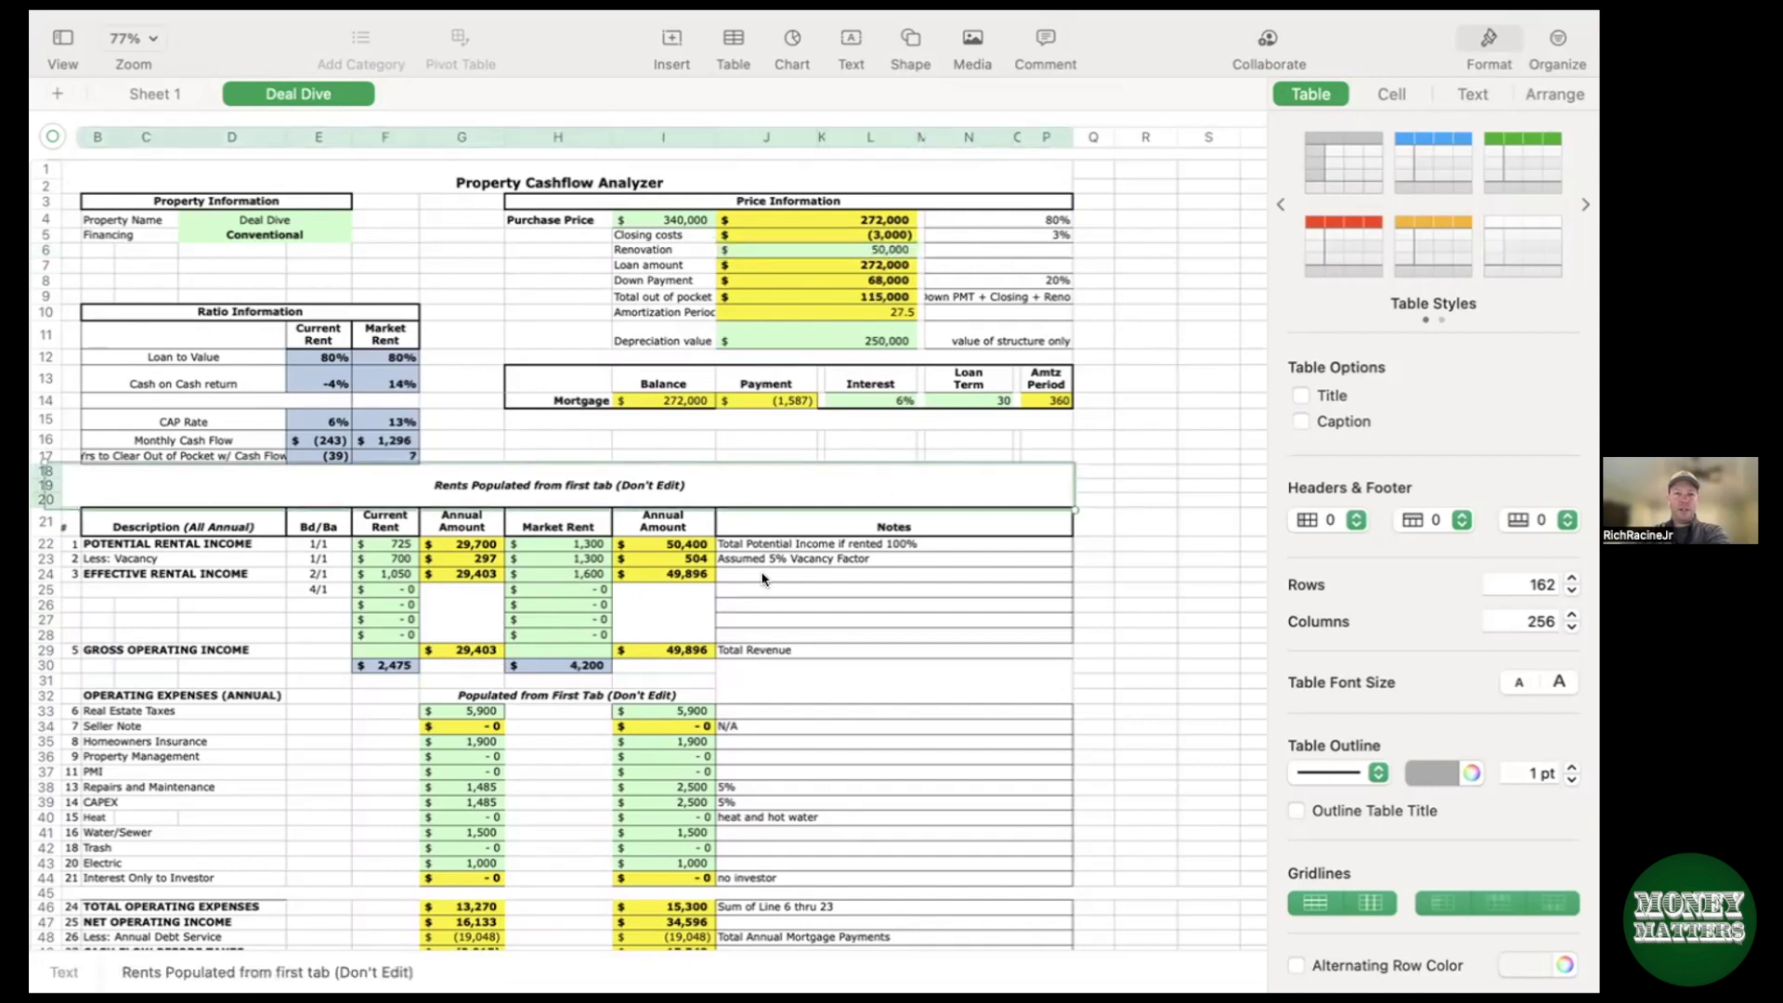
pyautogui.click(587, 544)
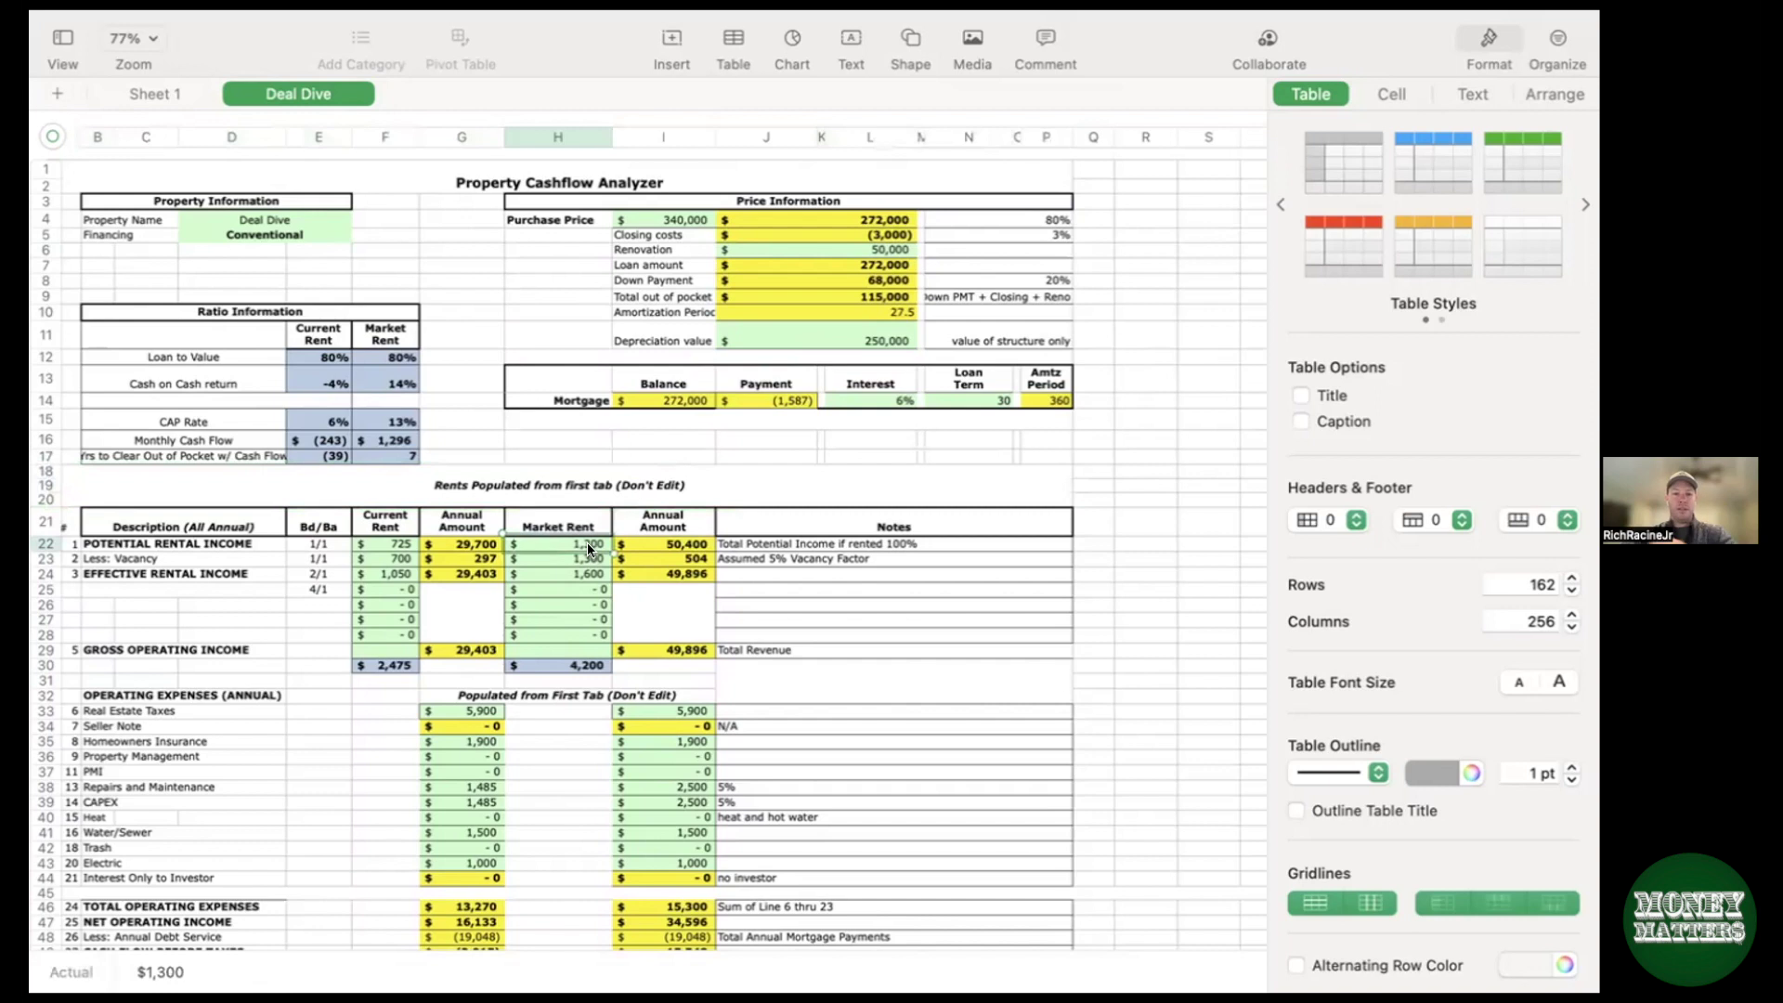
pyautogui.write('1800')
pyautogui.click(771, 455)
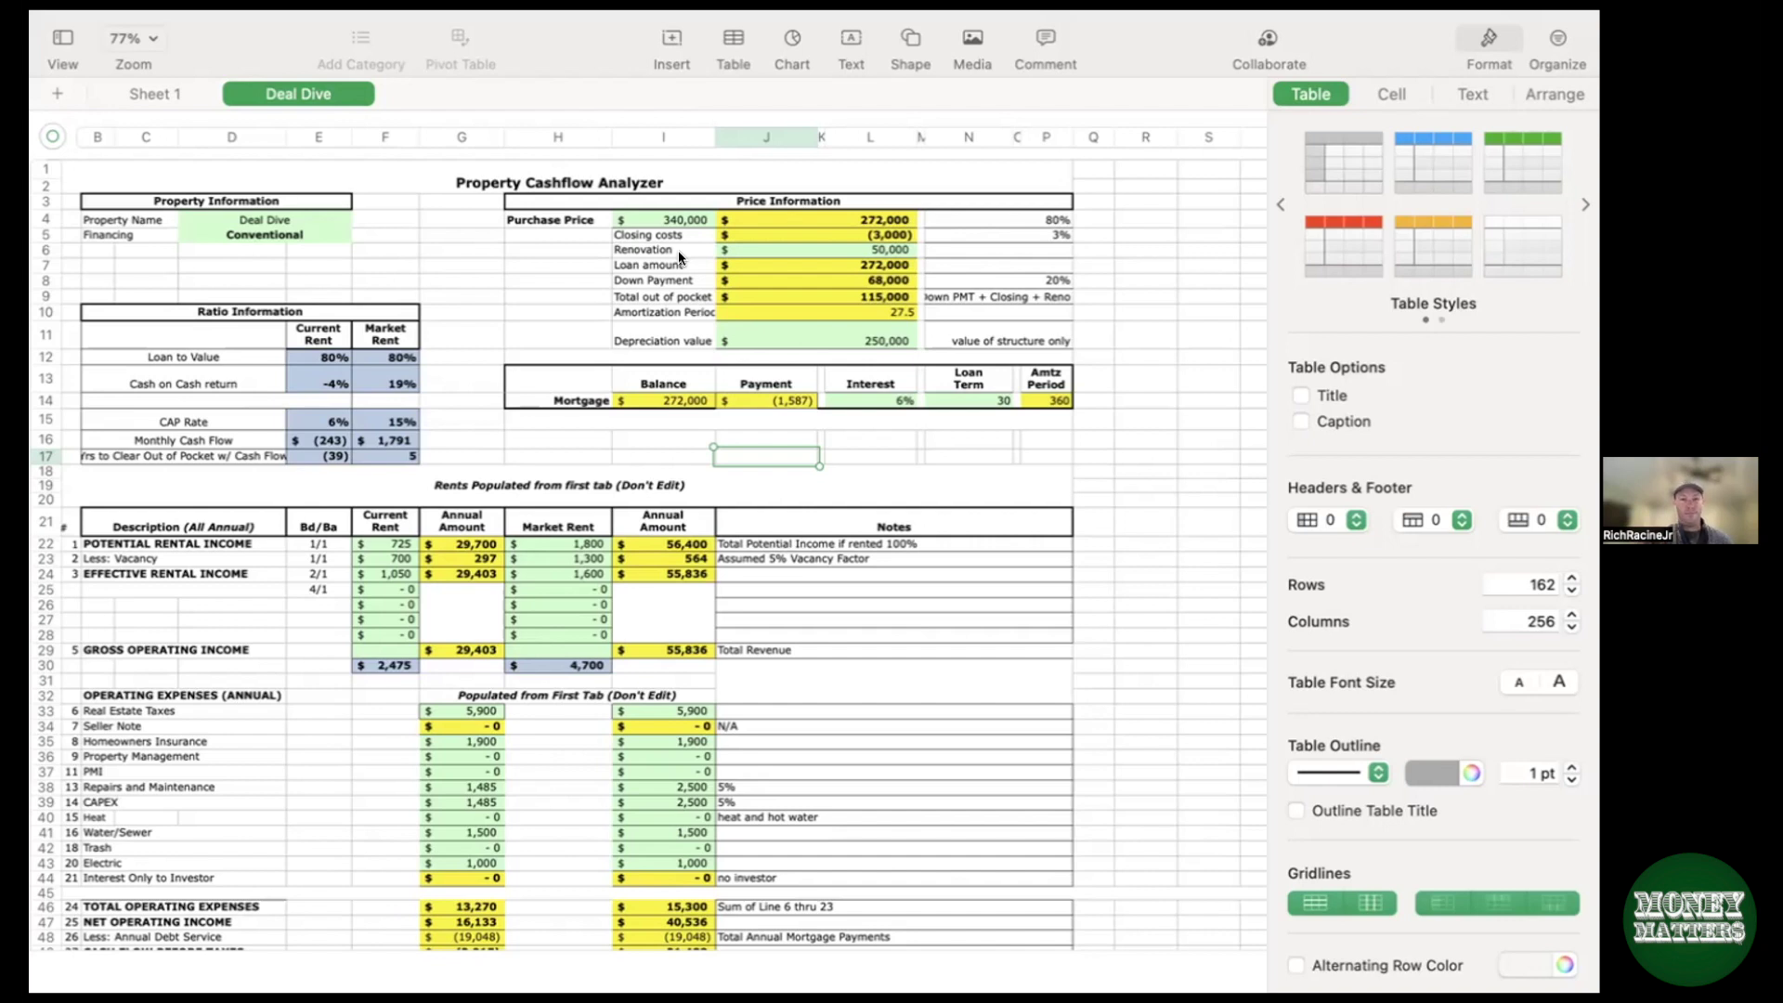
# Step: Inspect the formula of the 80% loan figure beside the purchase price and select the first 1/1 unit's market rent
pyautogui.click(872, 223)
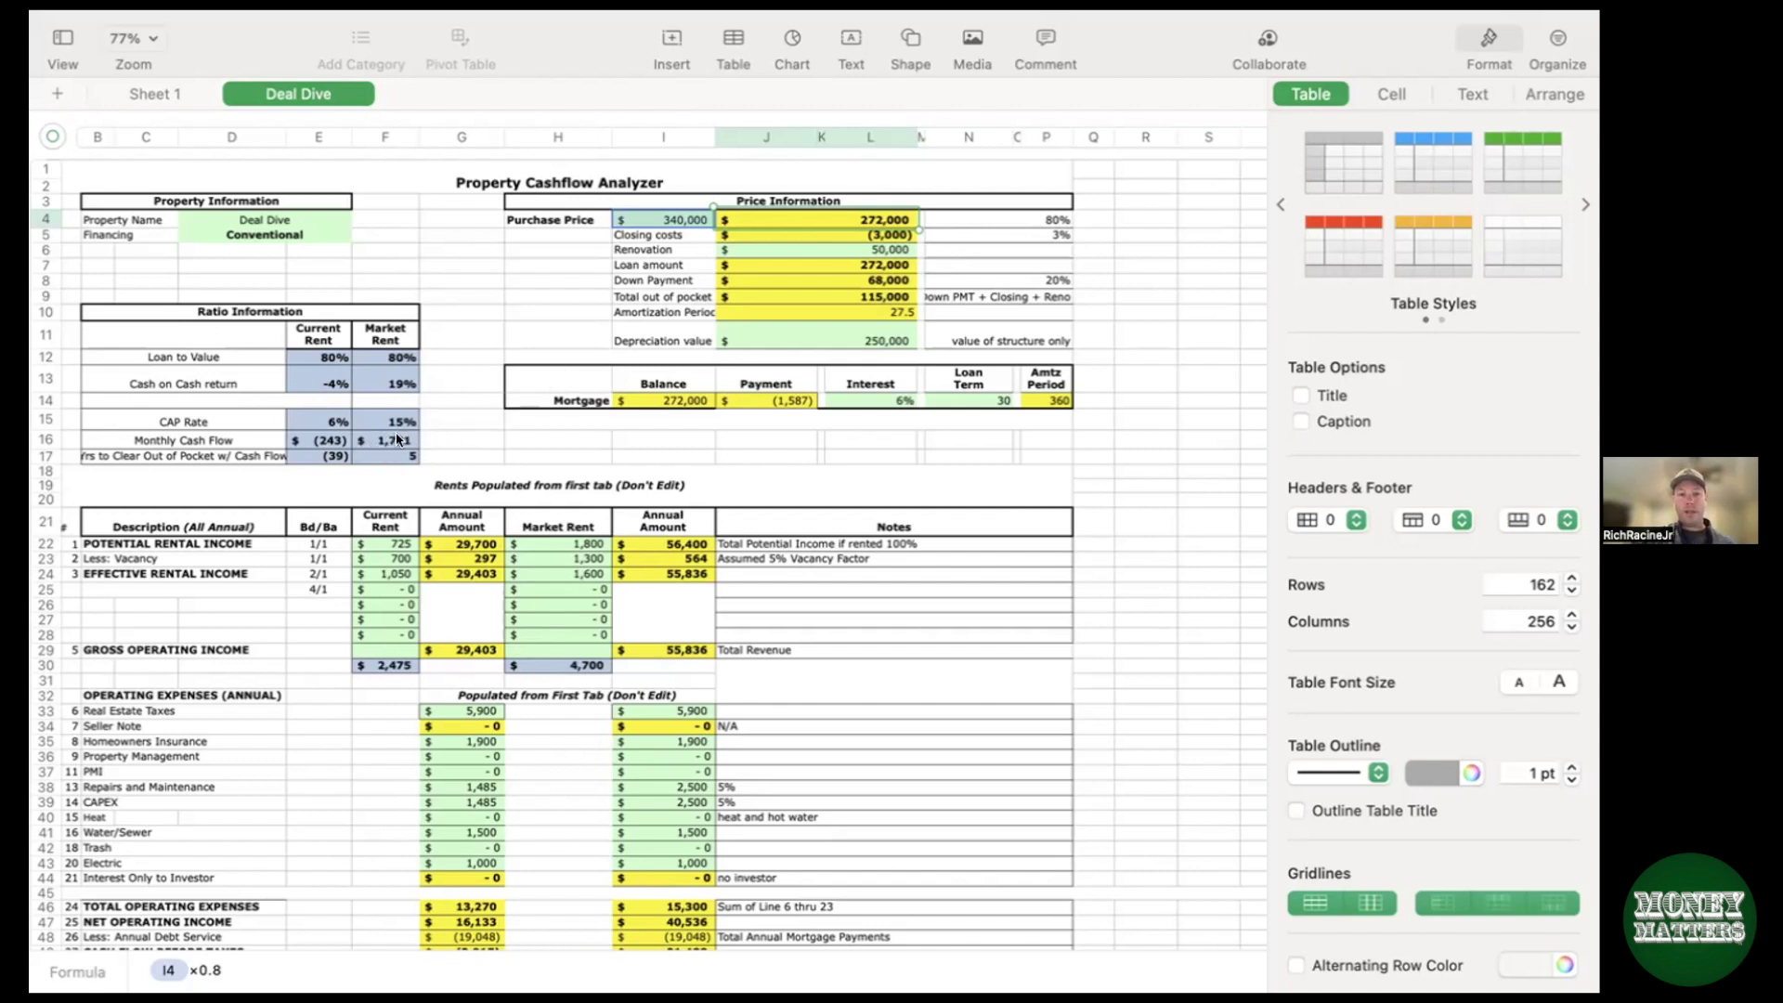
pyautogui.click(587, 542)
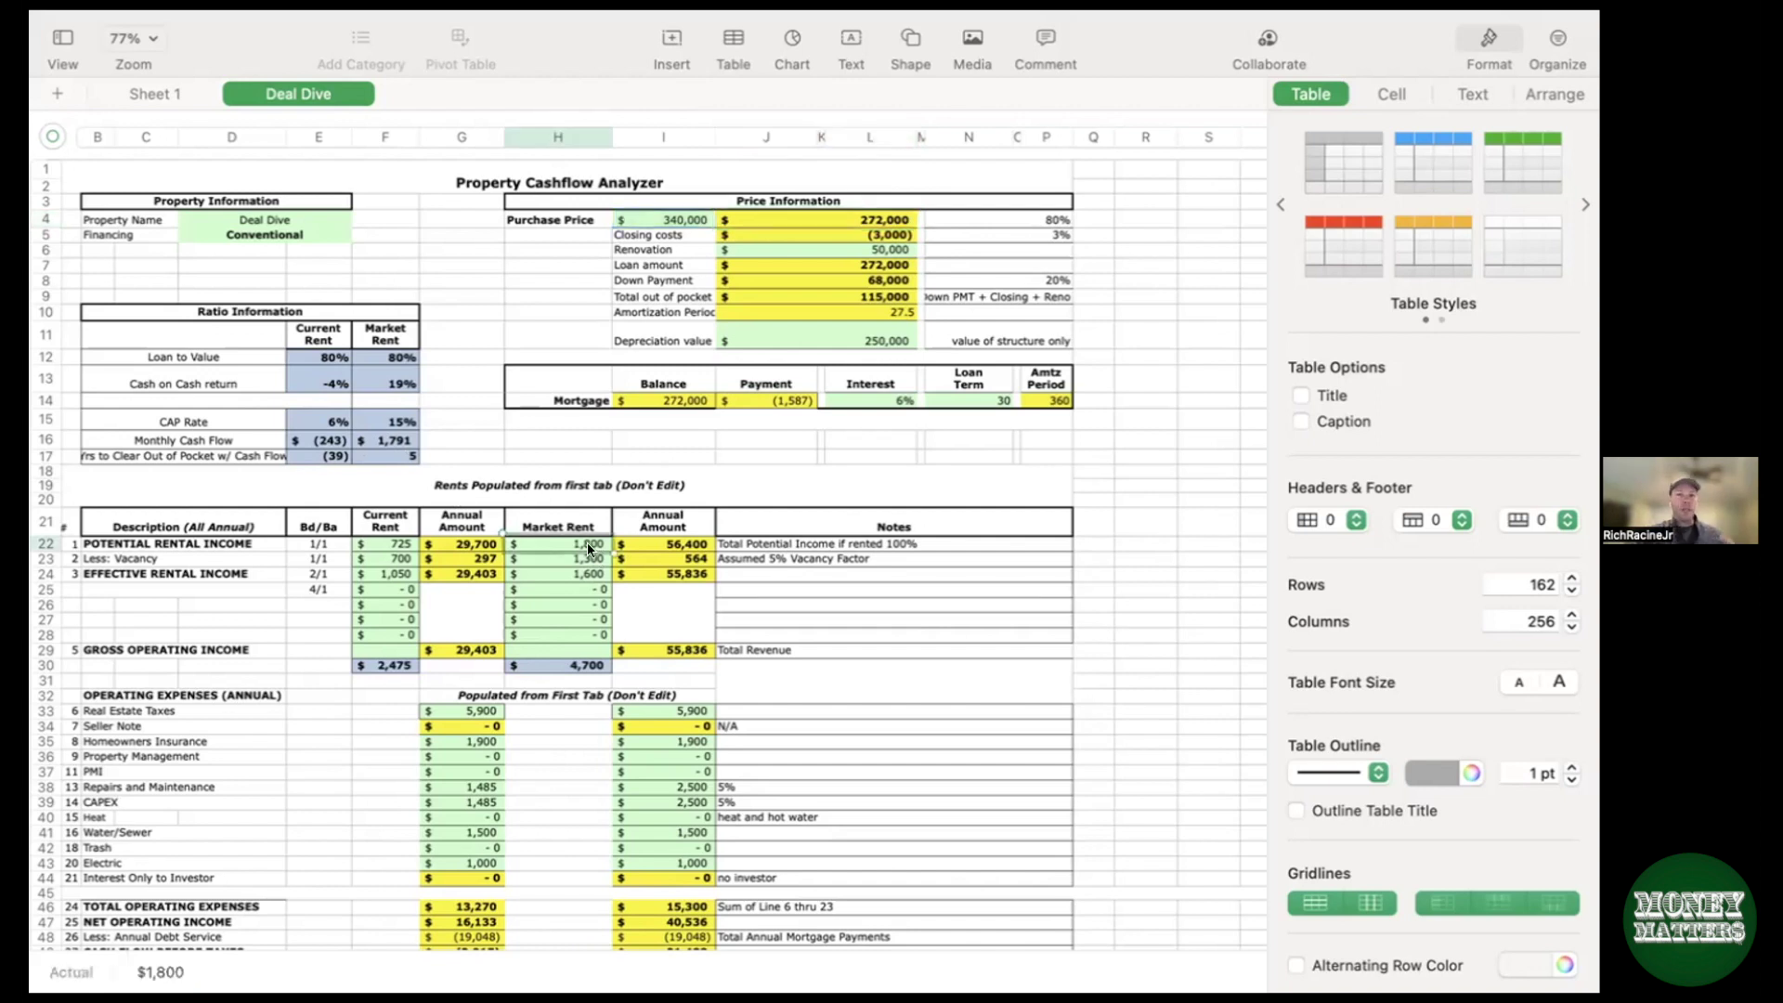